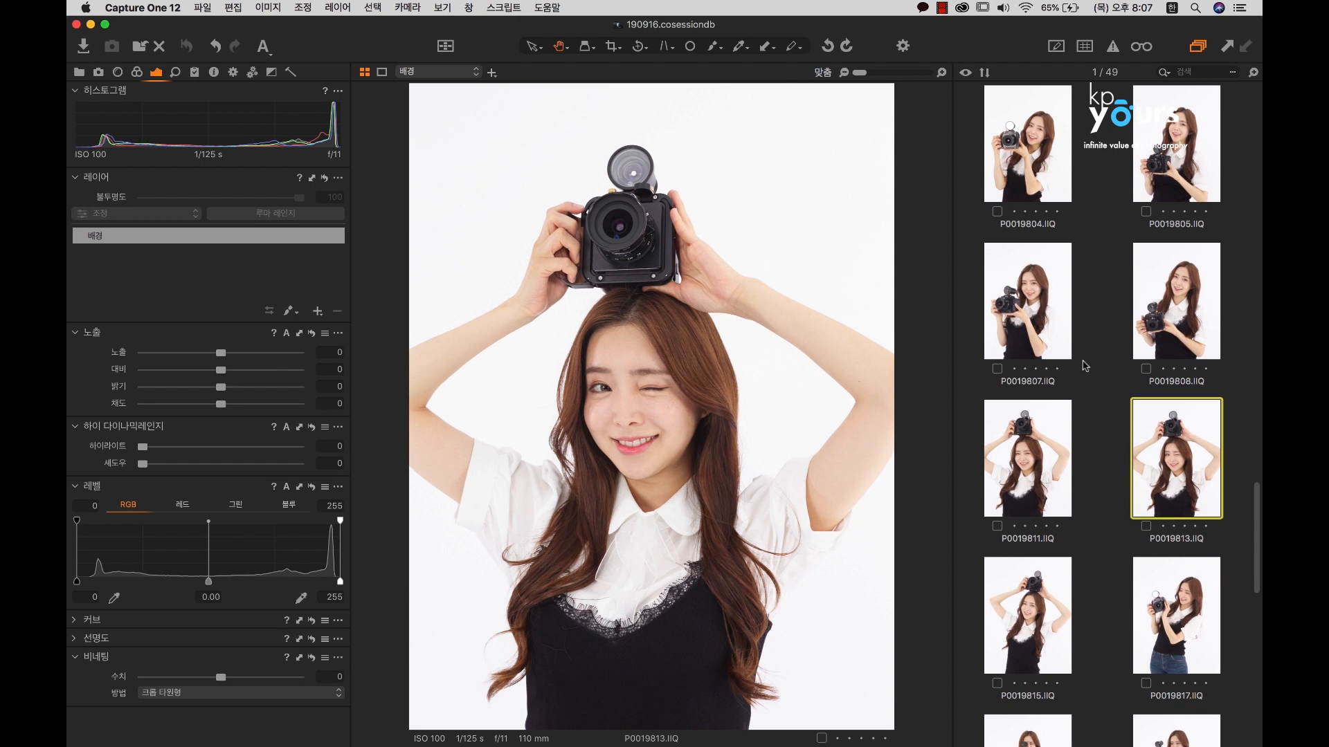
Compare portraits P0019811.IIQ and P0019813.IIQ, and examine the eye, hairline and face of P0019813.IIQ up close.
click(1059, 441)
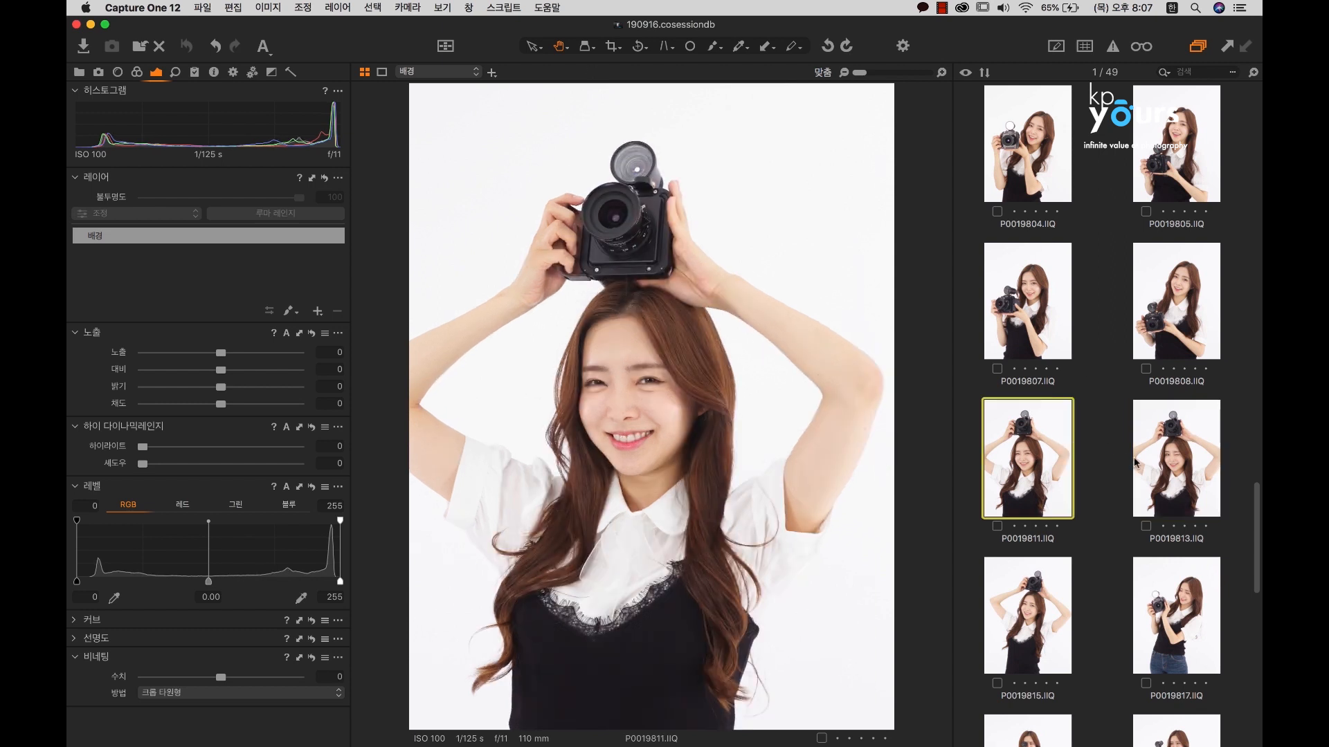
click(1136, 462)
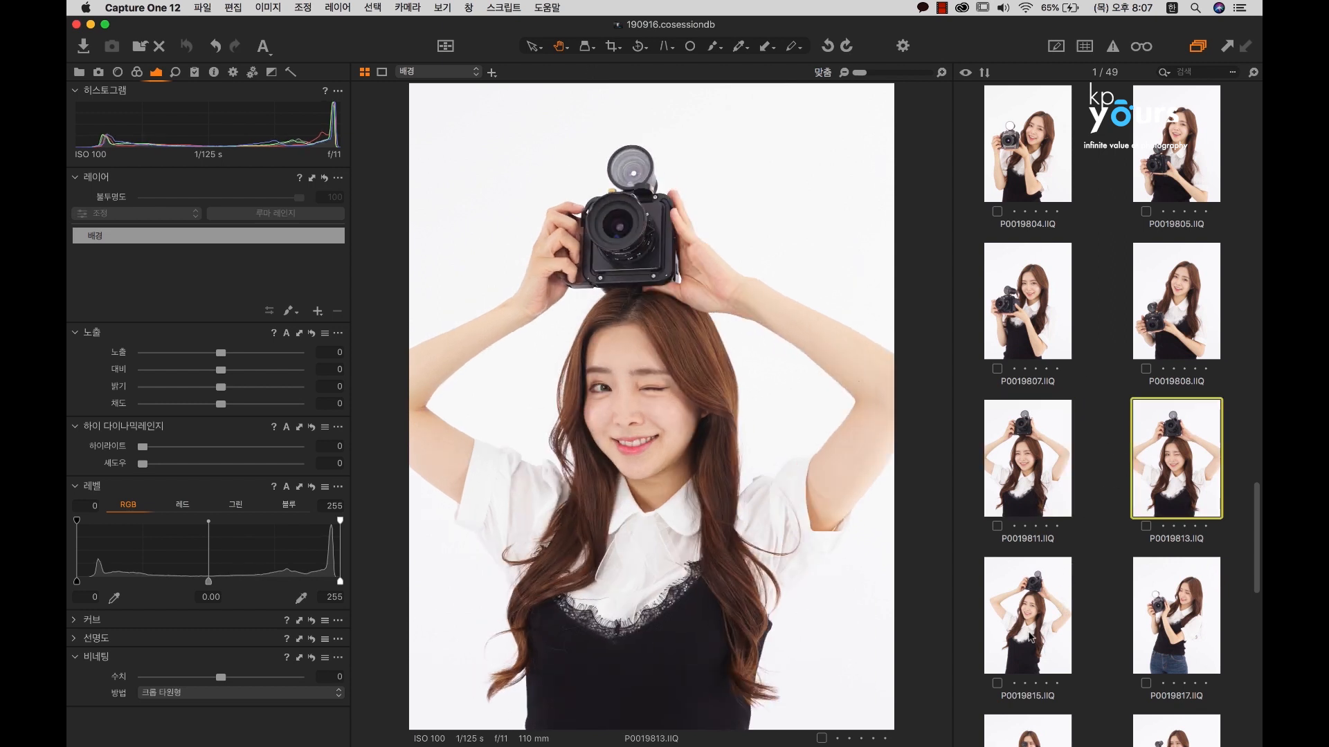
click(608, 388)
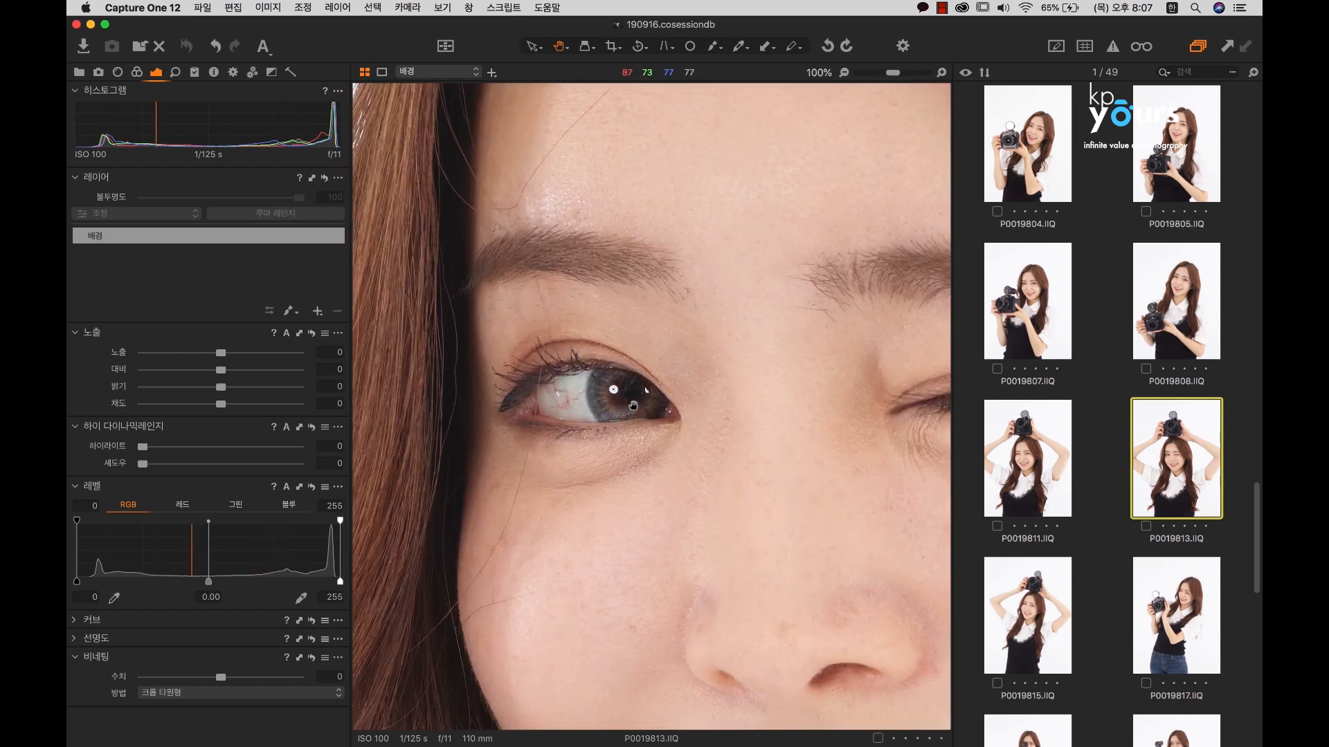
click(633, 405)
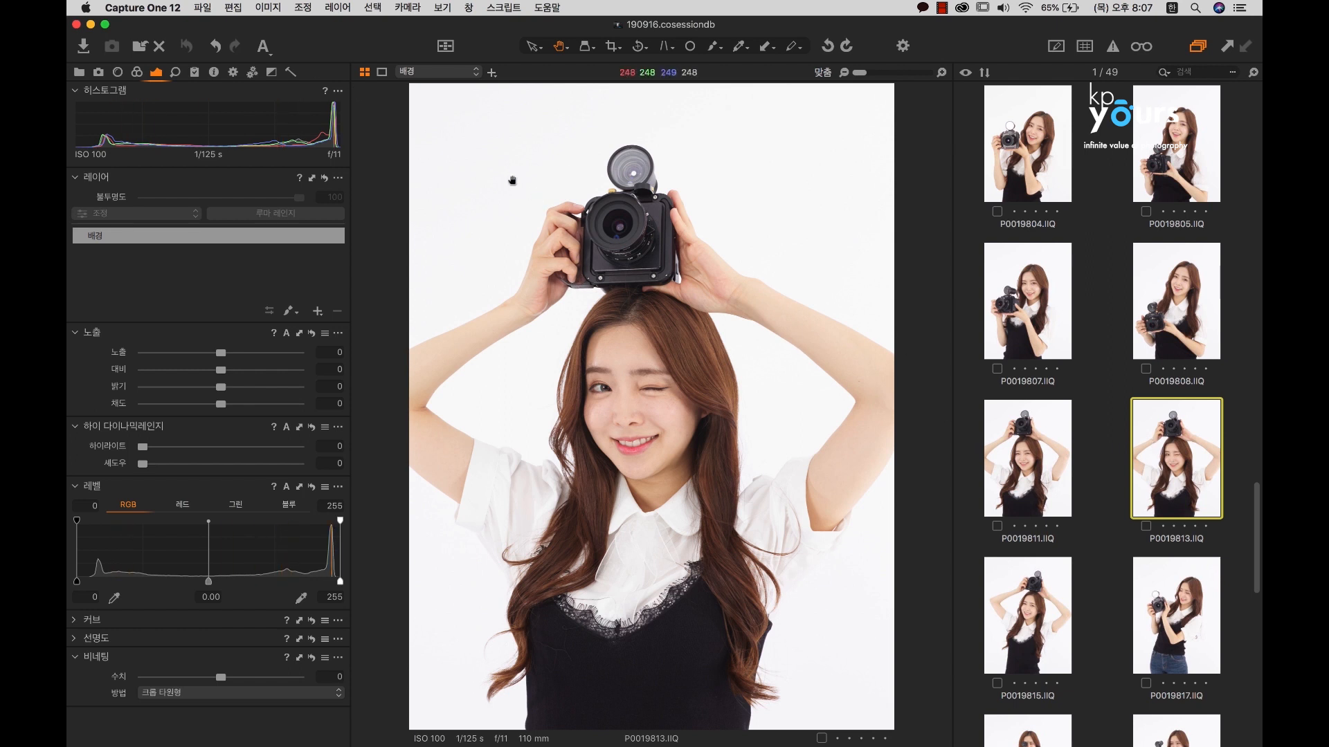
scroll(615, 272, up, 5)
drag(684, 444, 734, 182)
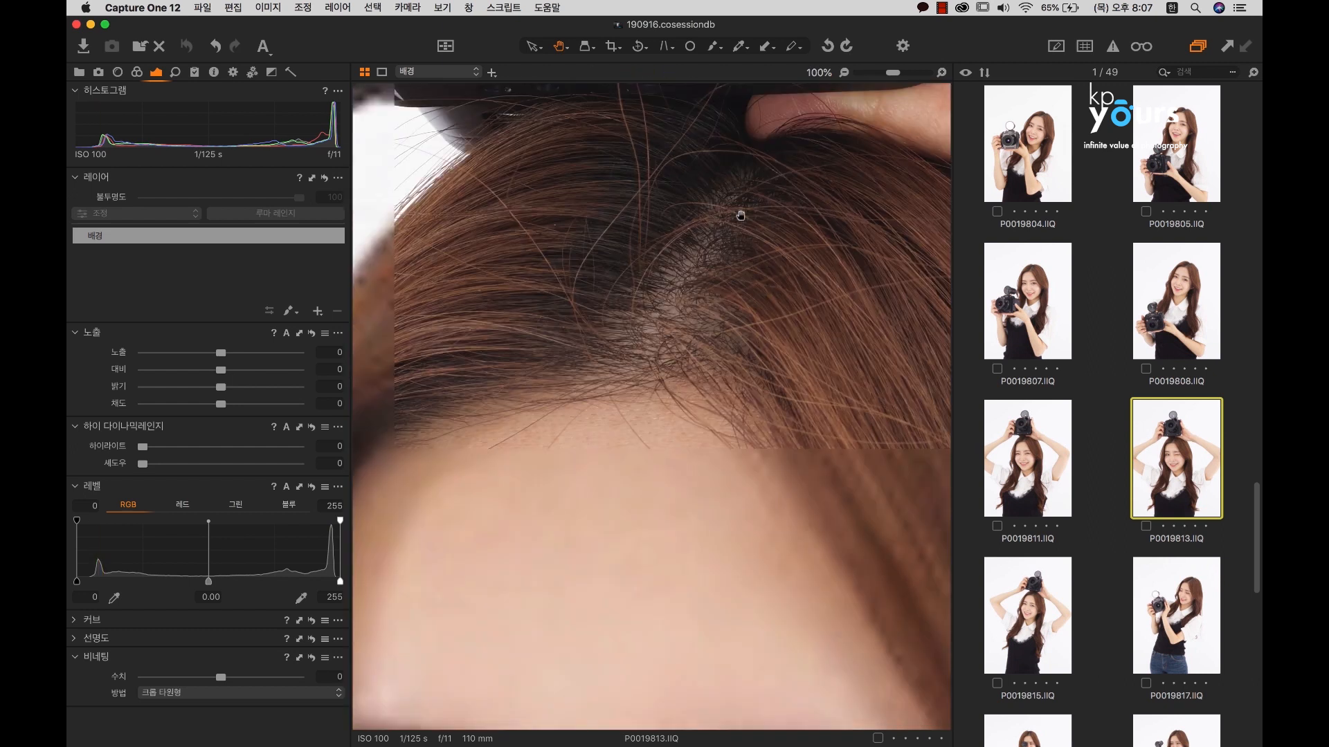
scroll(609, 132, down, 5)
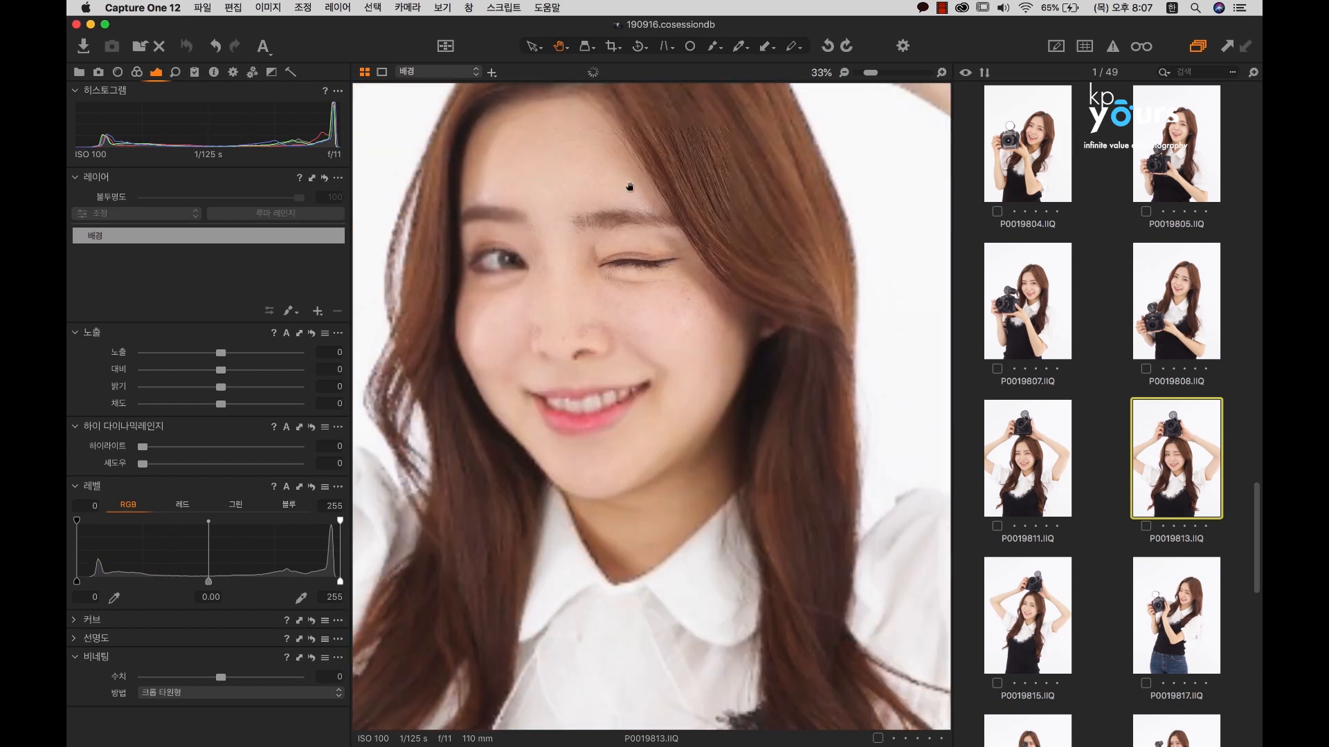
scroll(686, 311, down, 2)
scroll(704, 337, down, 2)
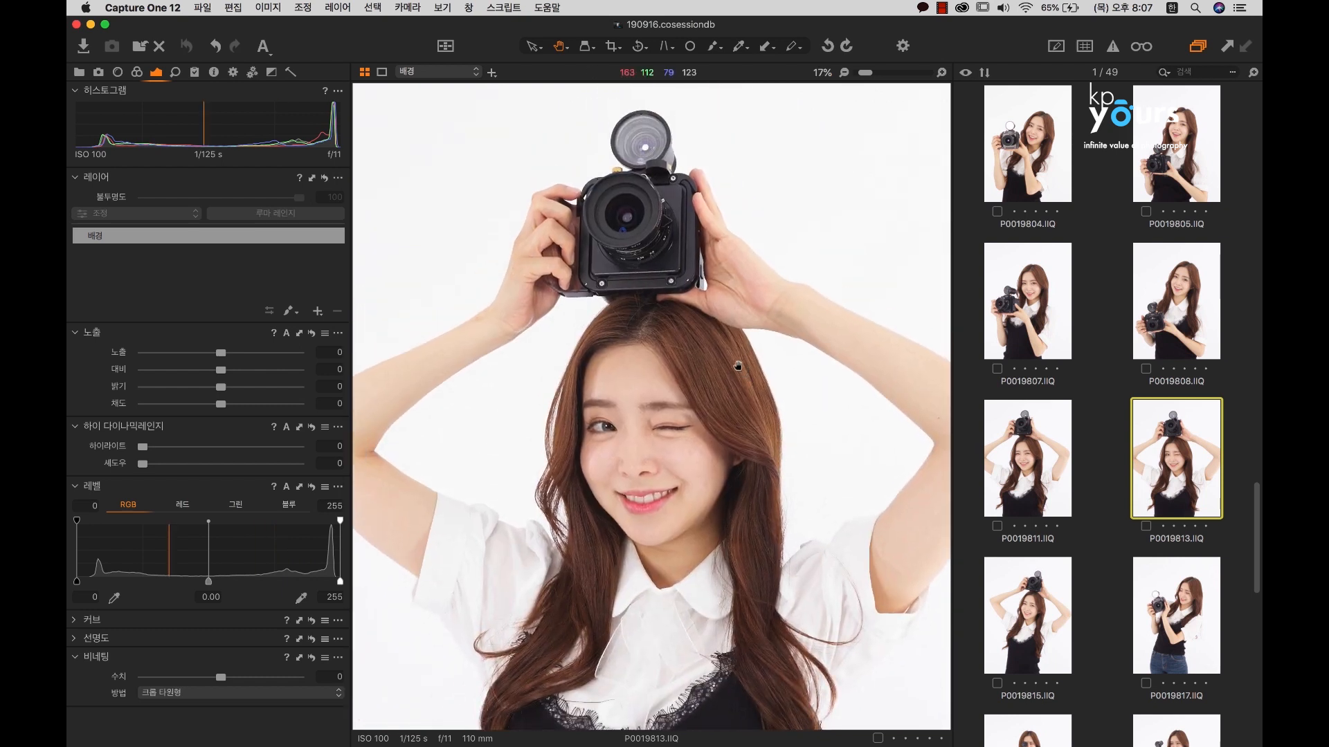
scroll(697, 371, down, 1)
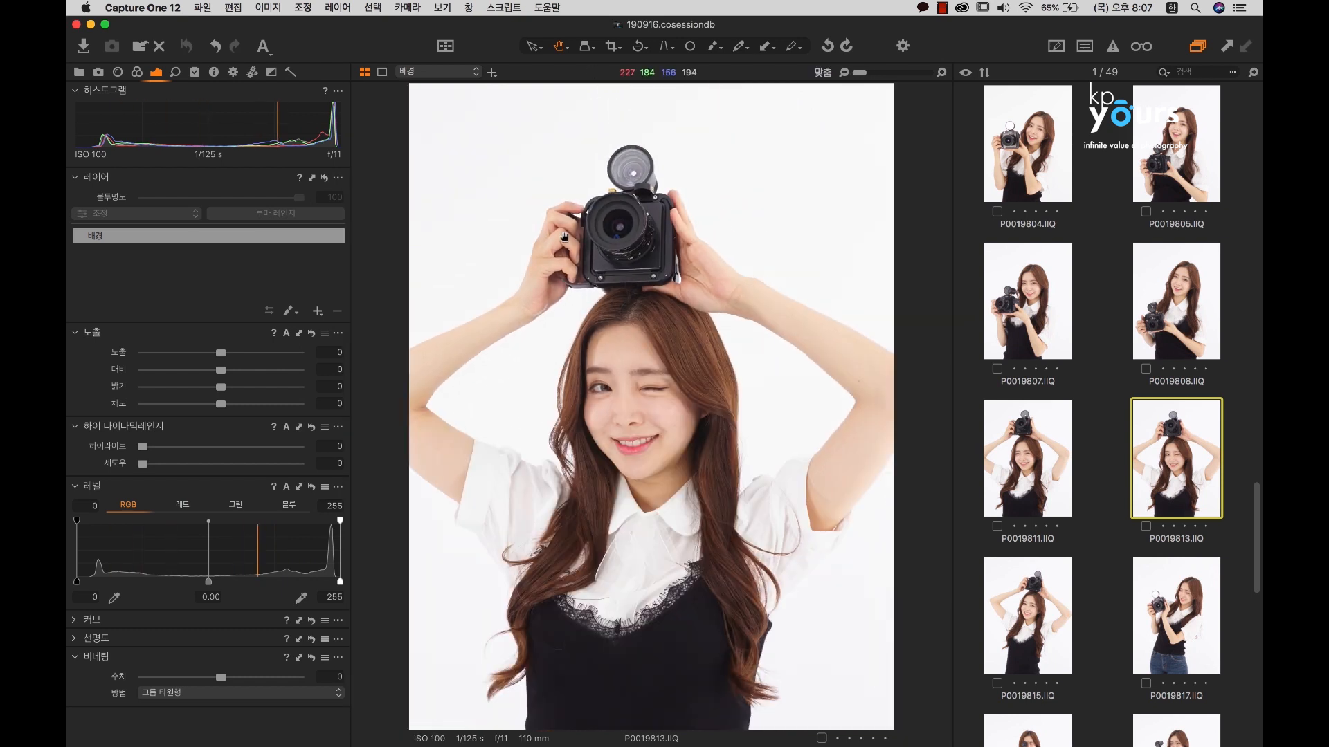
Set the photo's exposure to -0.13, contrast to 8 and highlights to 13, and adjust its white balance.
drag(221, 353, 217, 356)
click(163, 446)
click(229, 369)
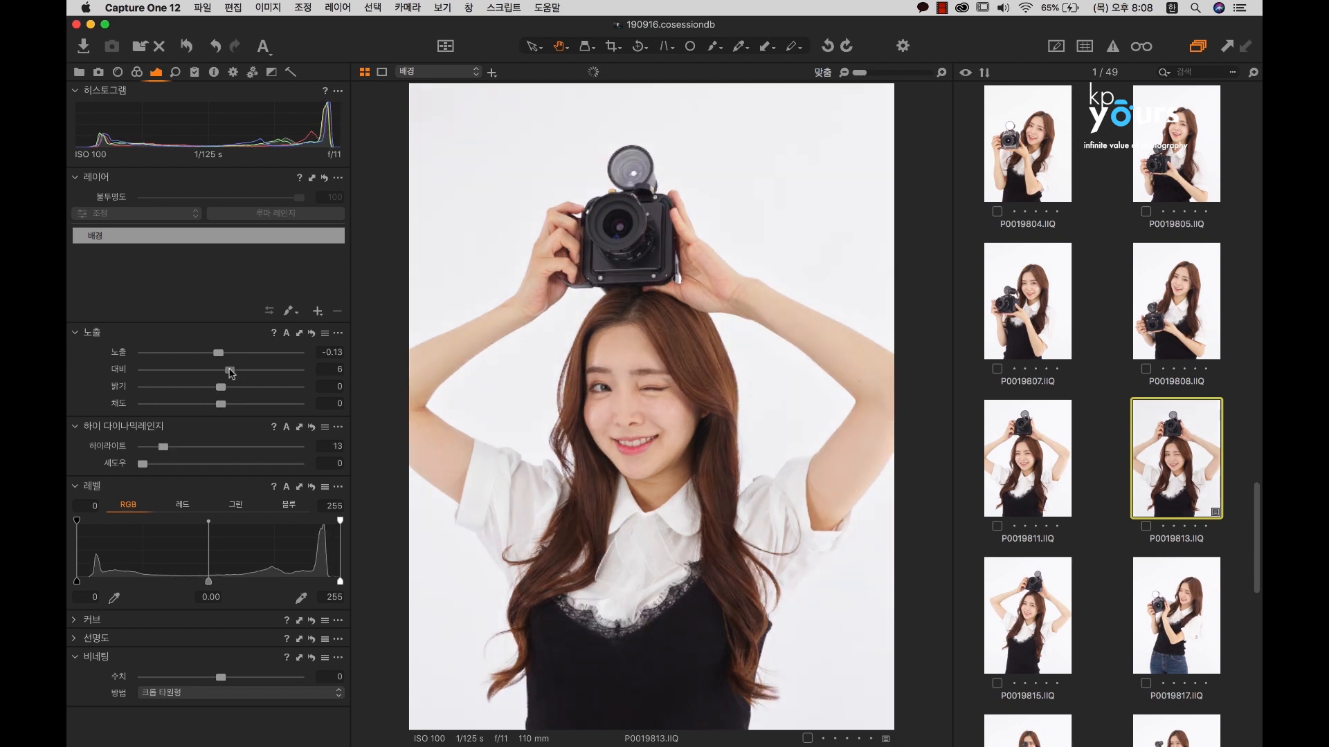
click(137, 72)
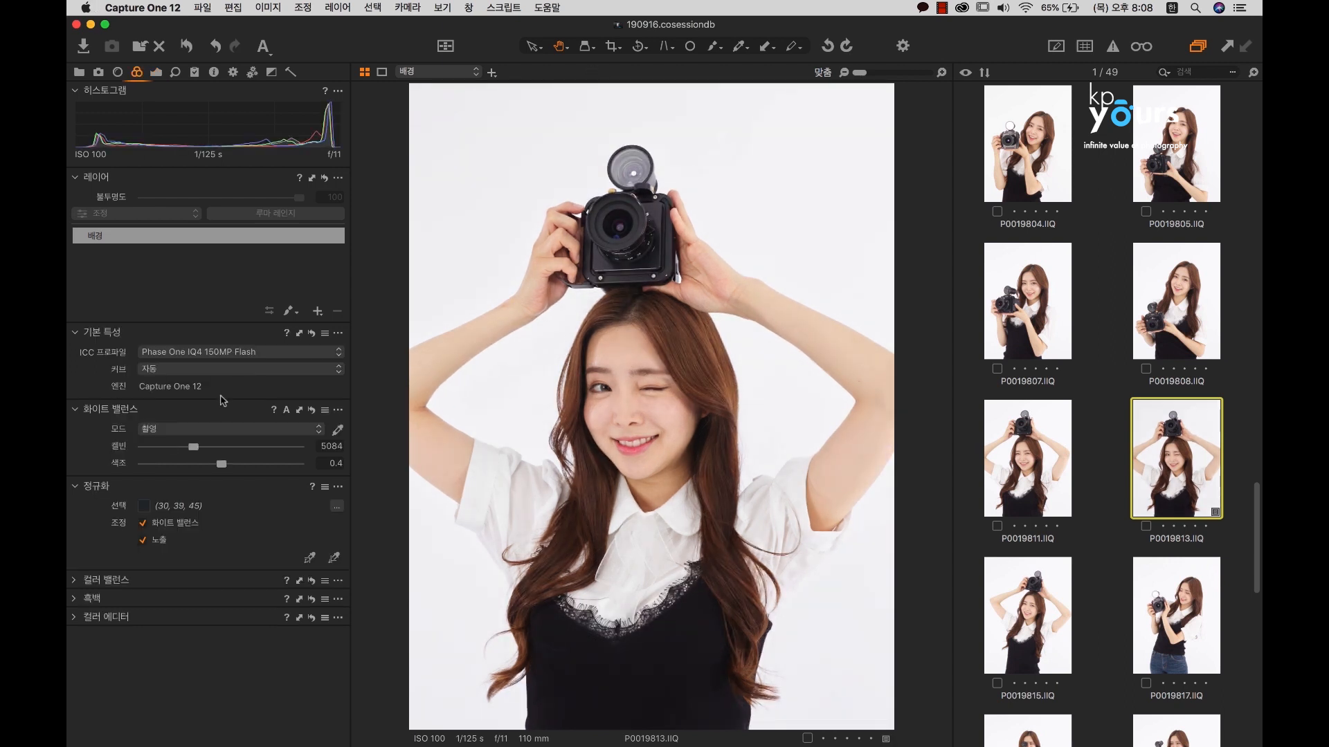
drag(193, 451, 228, 467)
Add two points to the RGB curve, one about a third and one about two thirds along it.
click(156, 72)
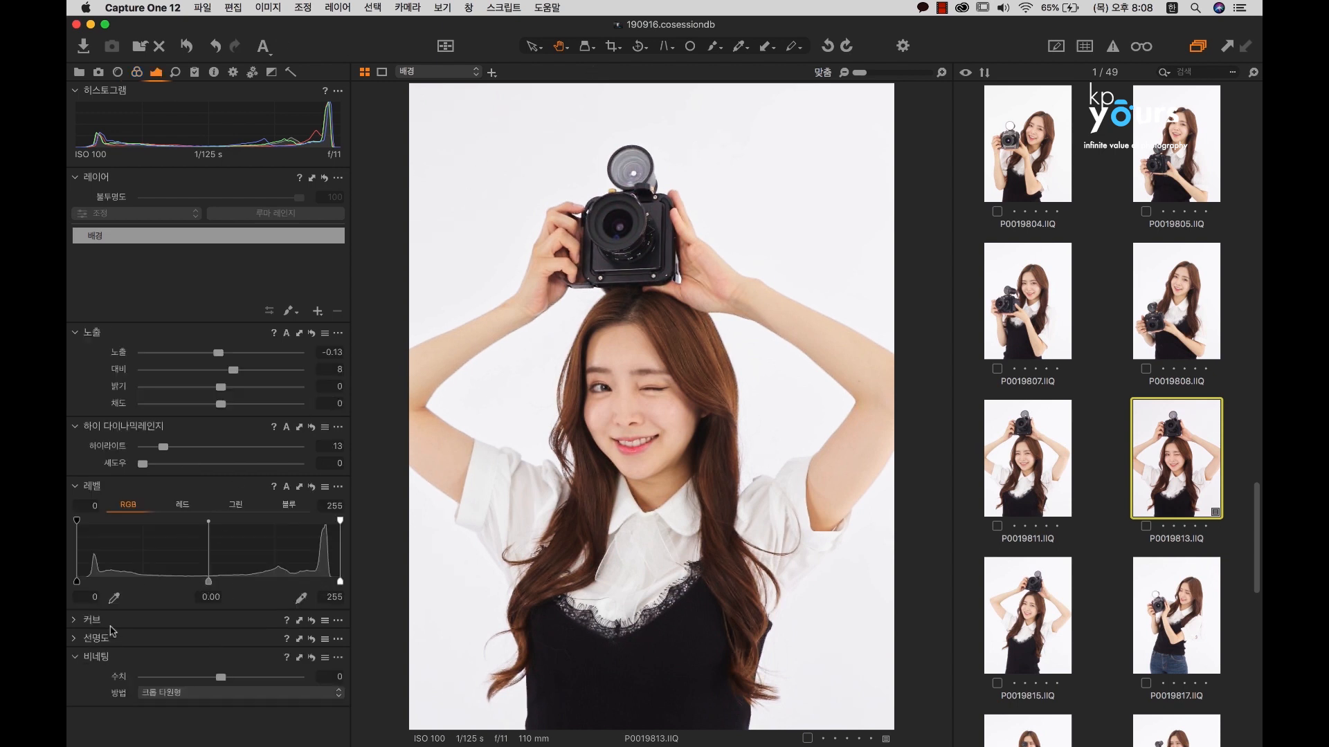
click(78, 623)
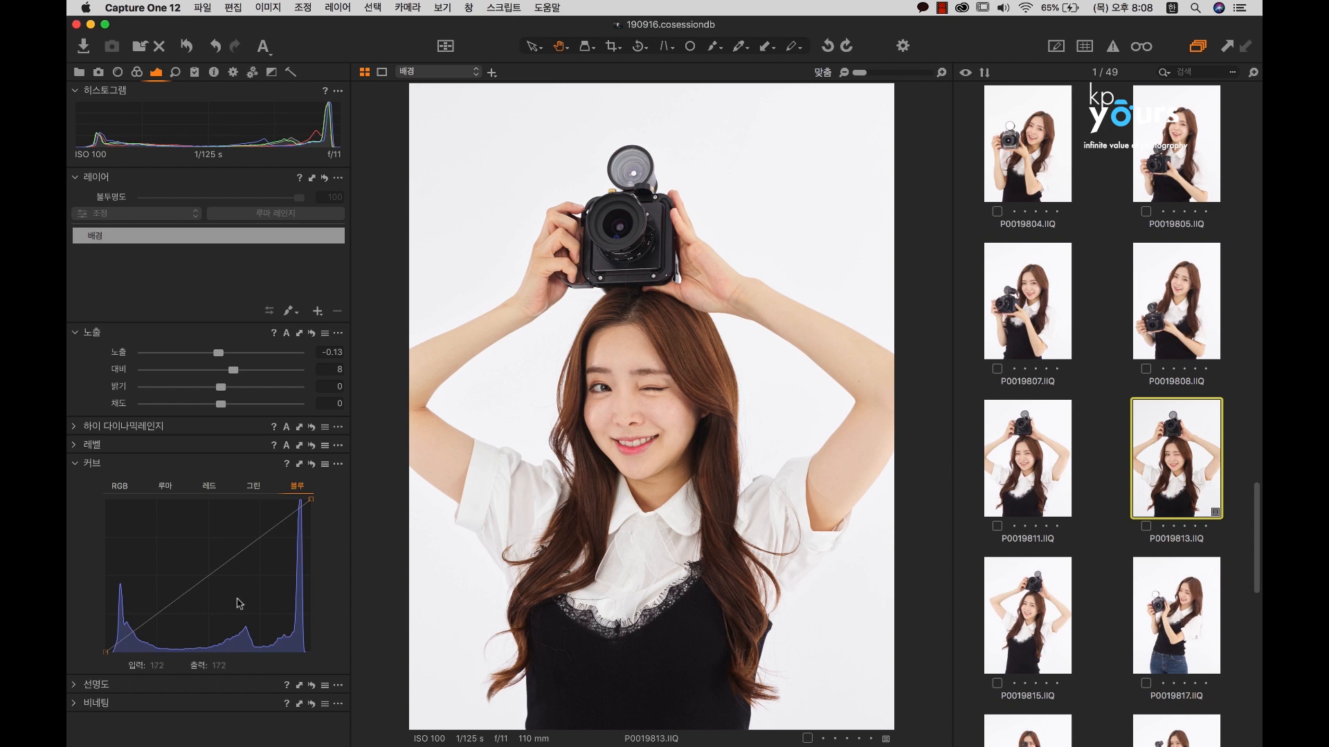
click(174, 603)
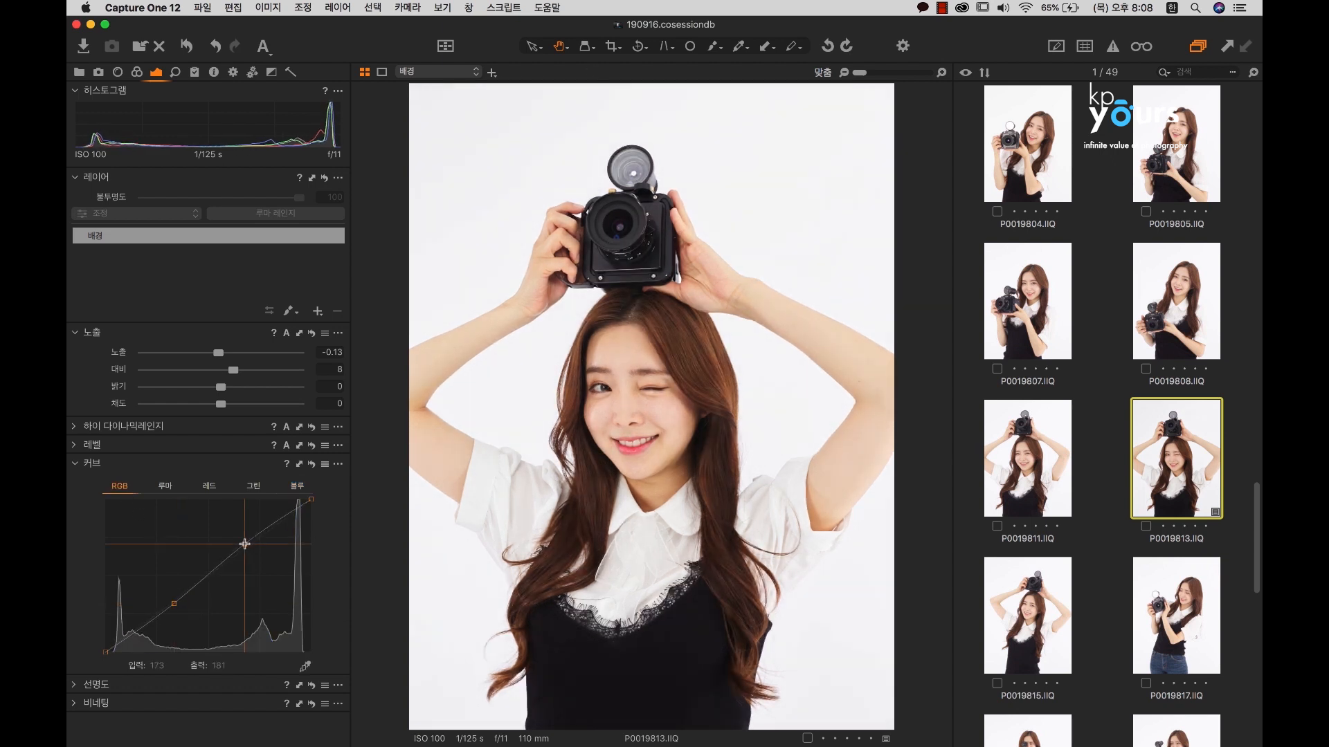
click(250, 548)
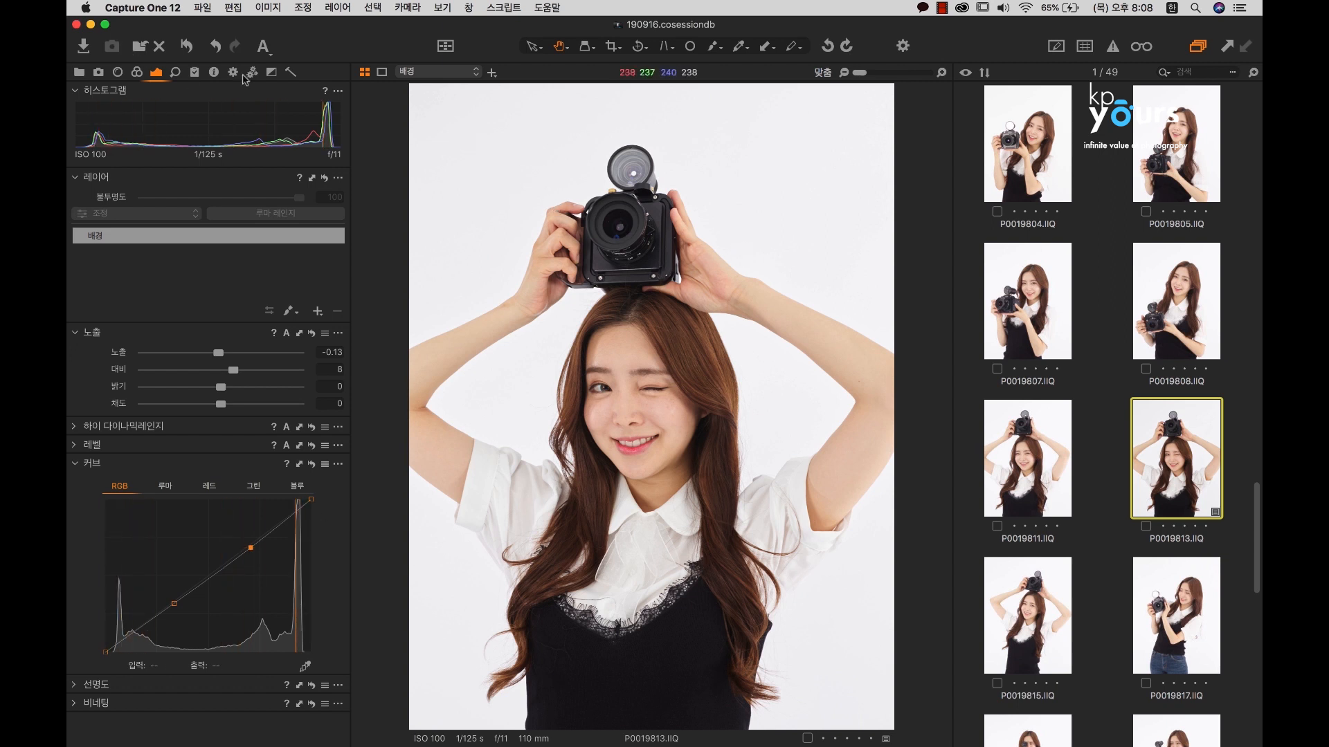
Apply the built-in style Skin Effects - Fade 2 to P0019813.IIQ.
click(214, 72)
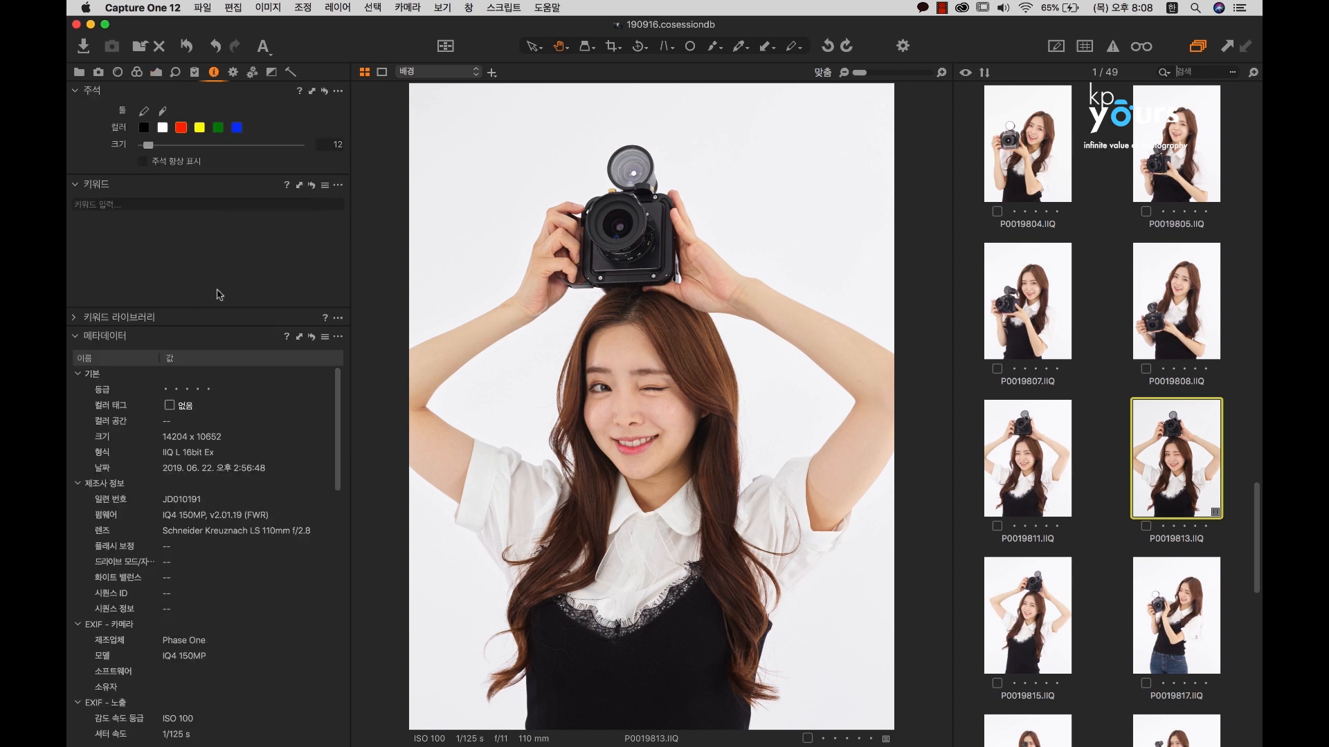
click(194, 73)
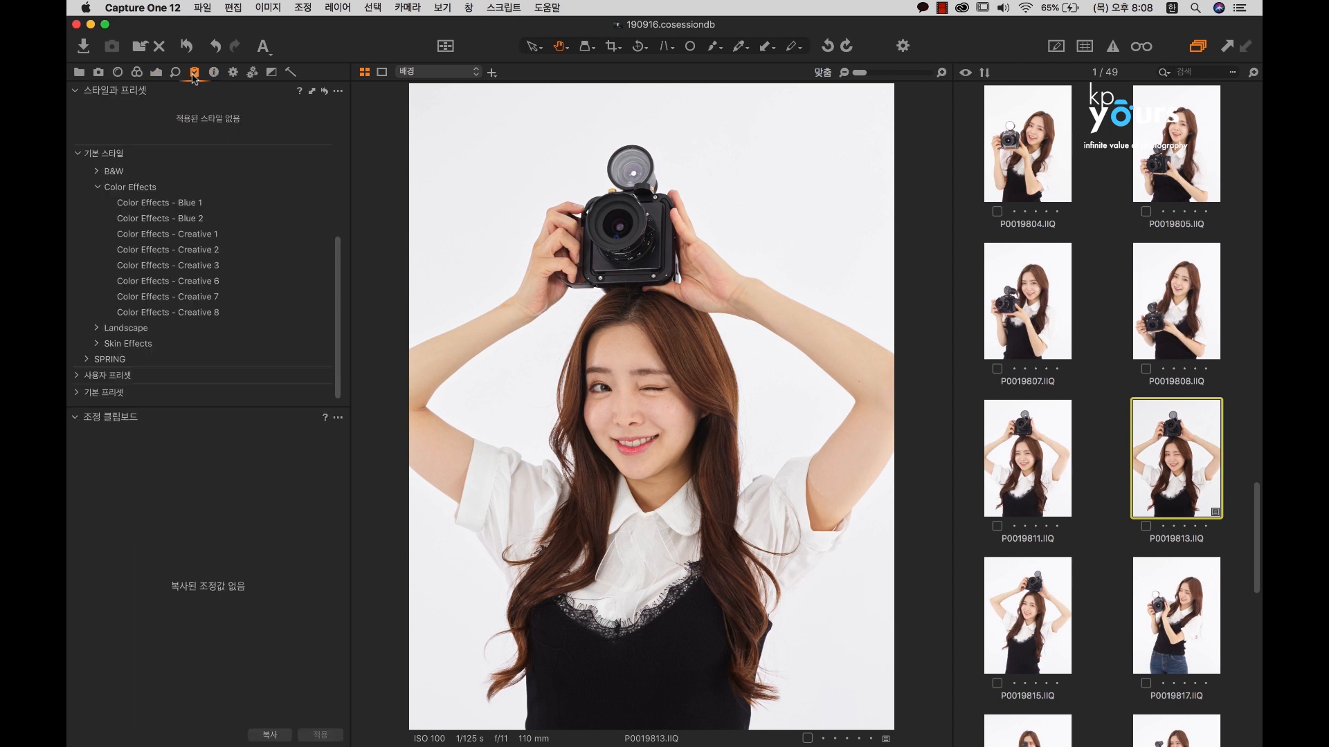
click(97, 344)
scroll(237, 353, up, 3)
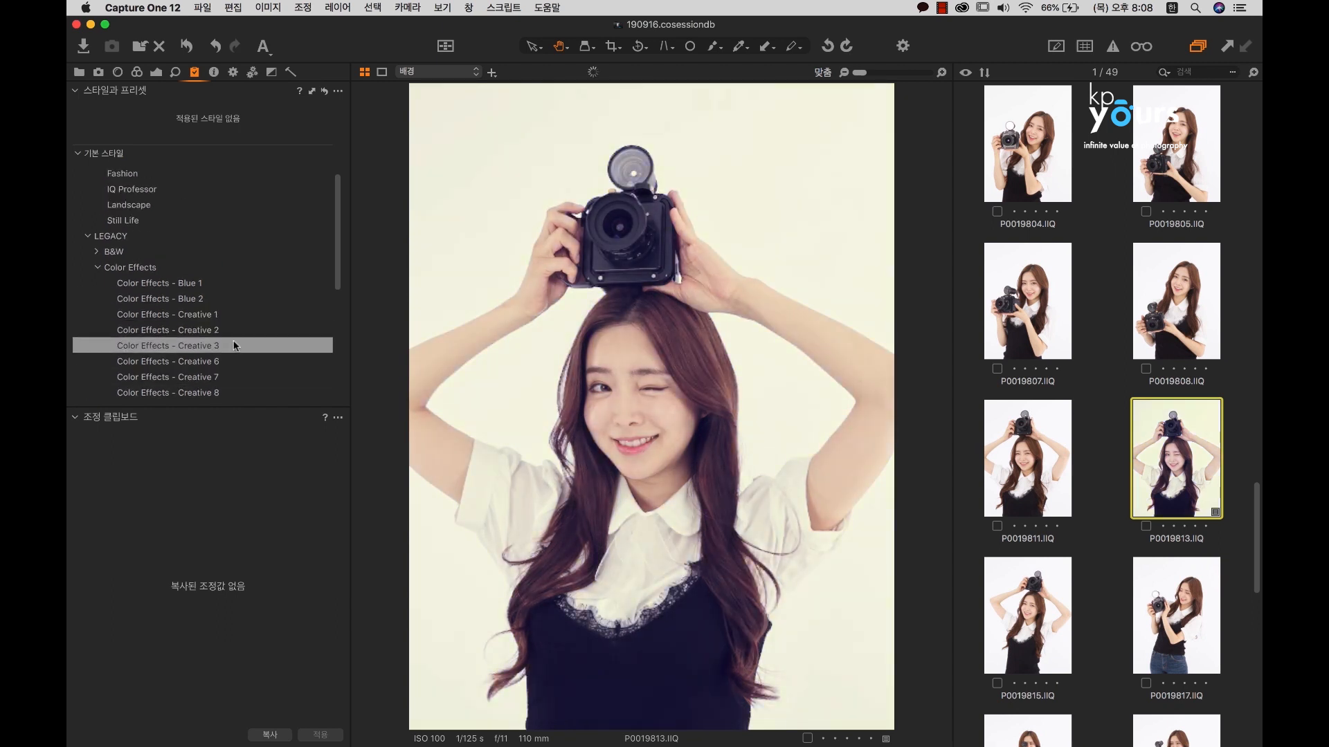
drag(338, 291, 339, 337)
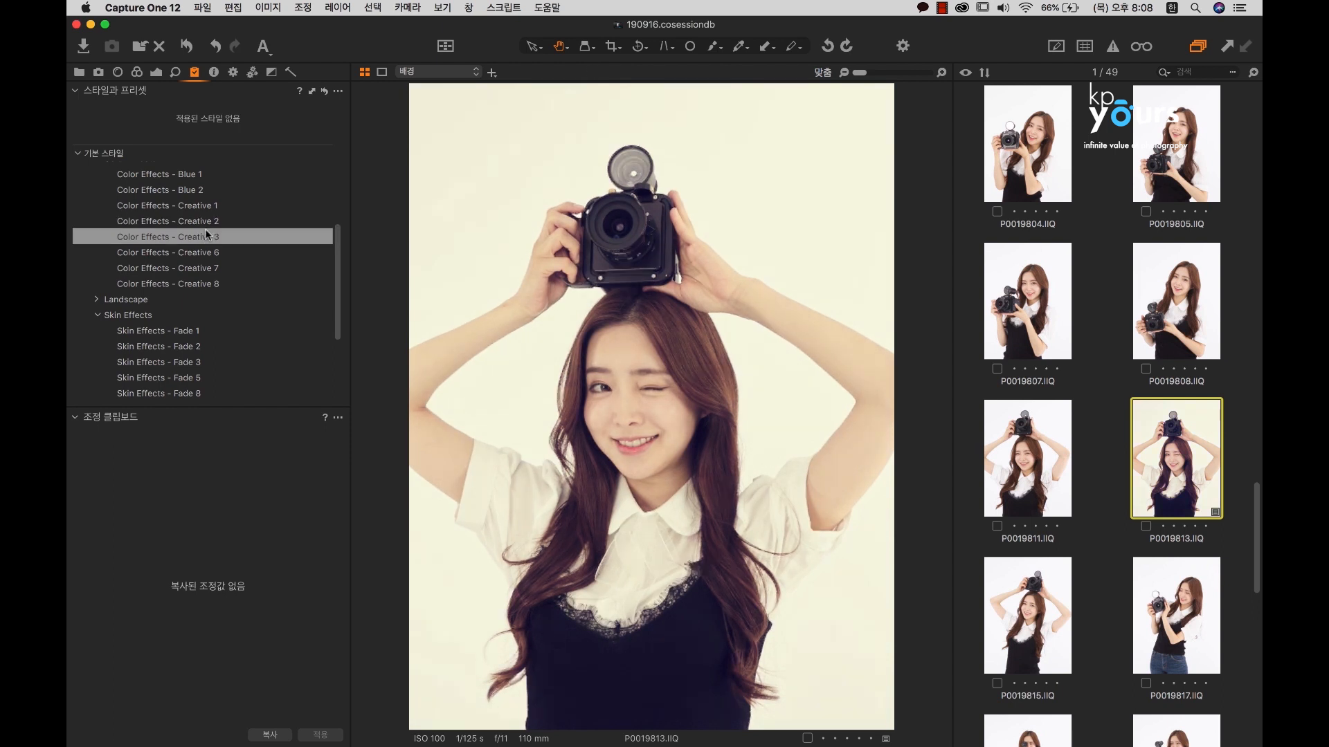
click(191, 339)
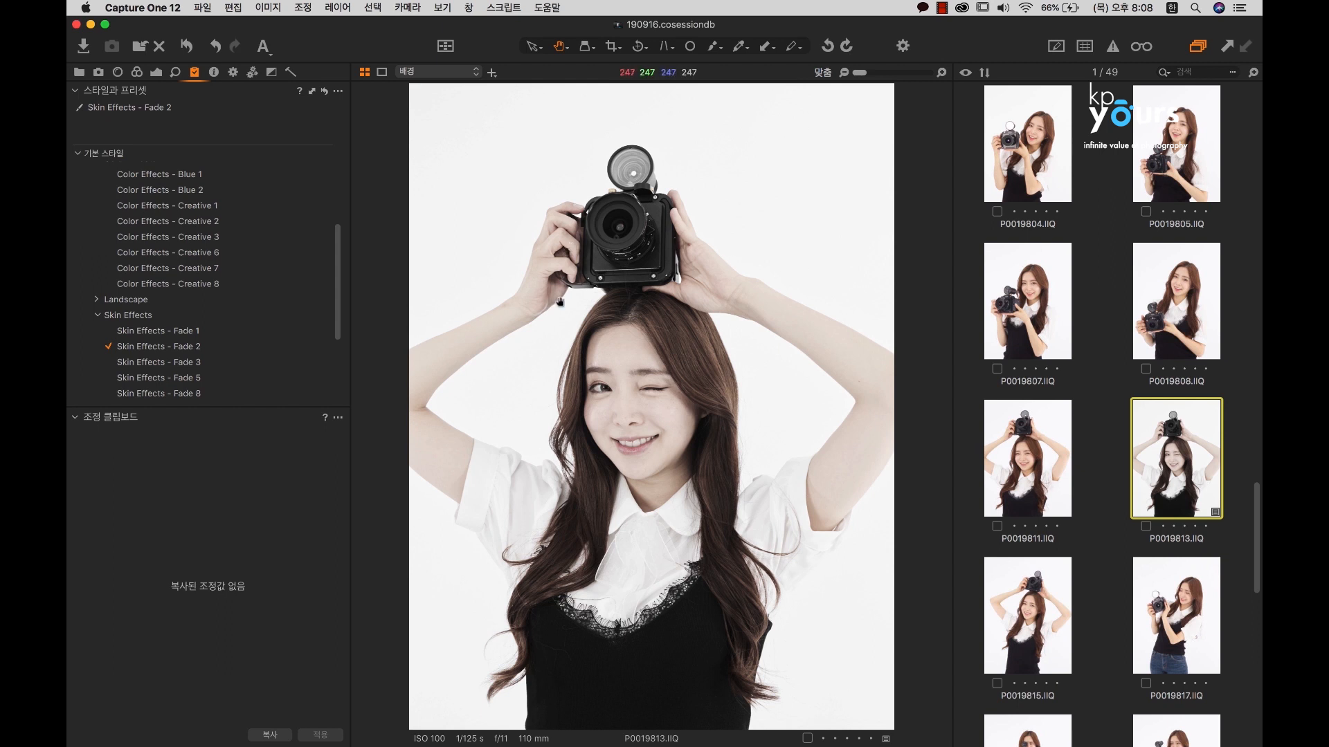
Reset all adjustments on the photo and undo that reset.
click(187, 47)
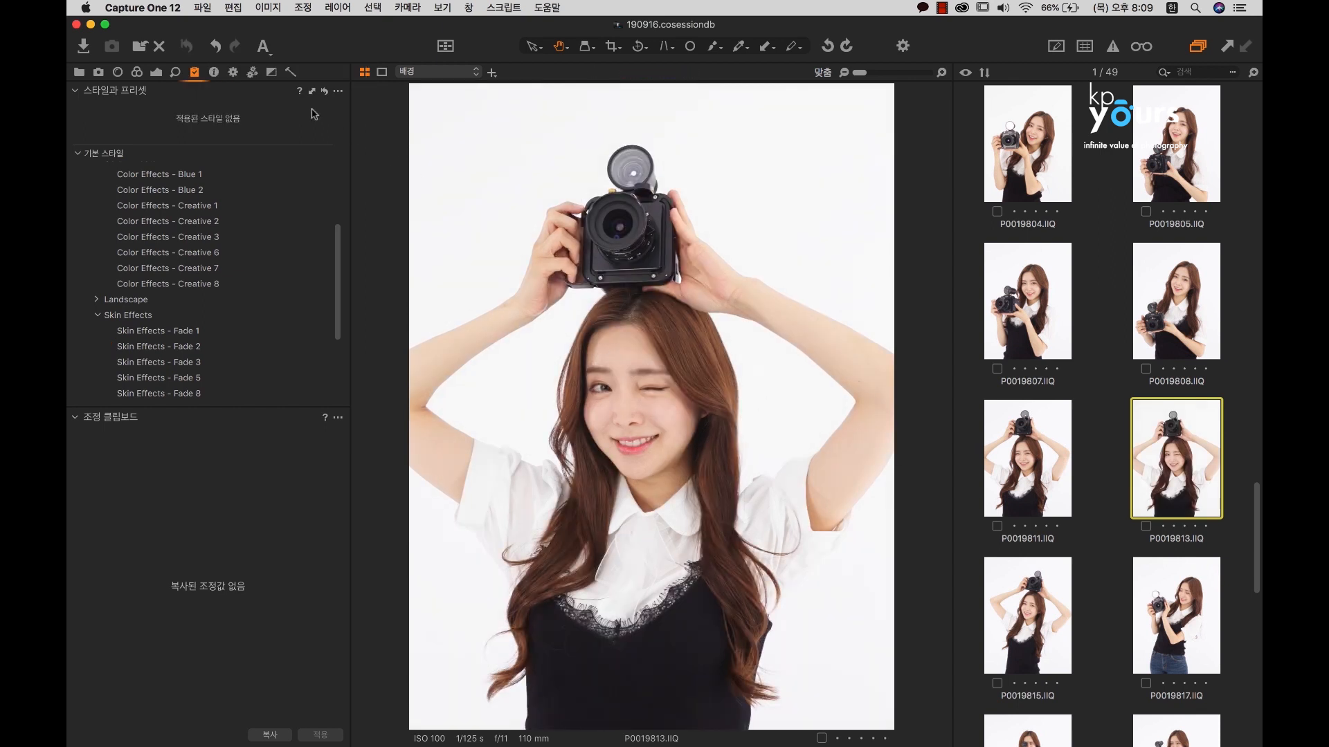
click(216, 47)
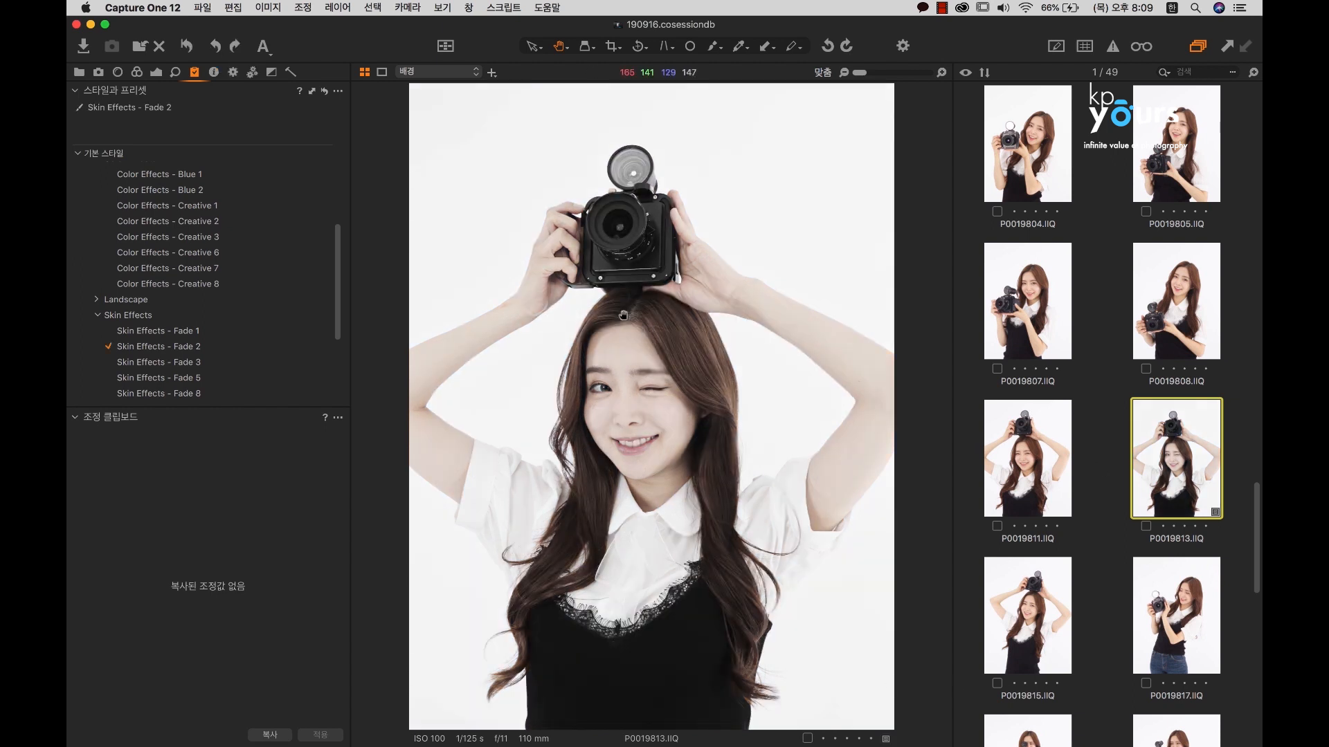
Compare the photo before and after its adjustments by repeatedly previewing the temporary reset.
click(187, 46)
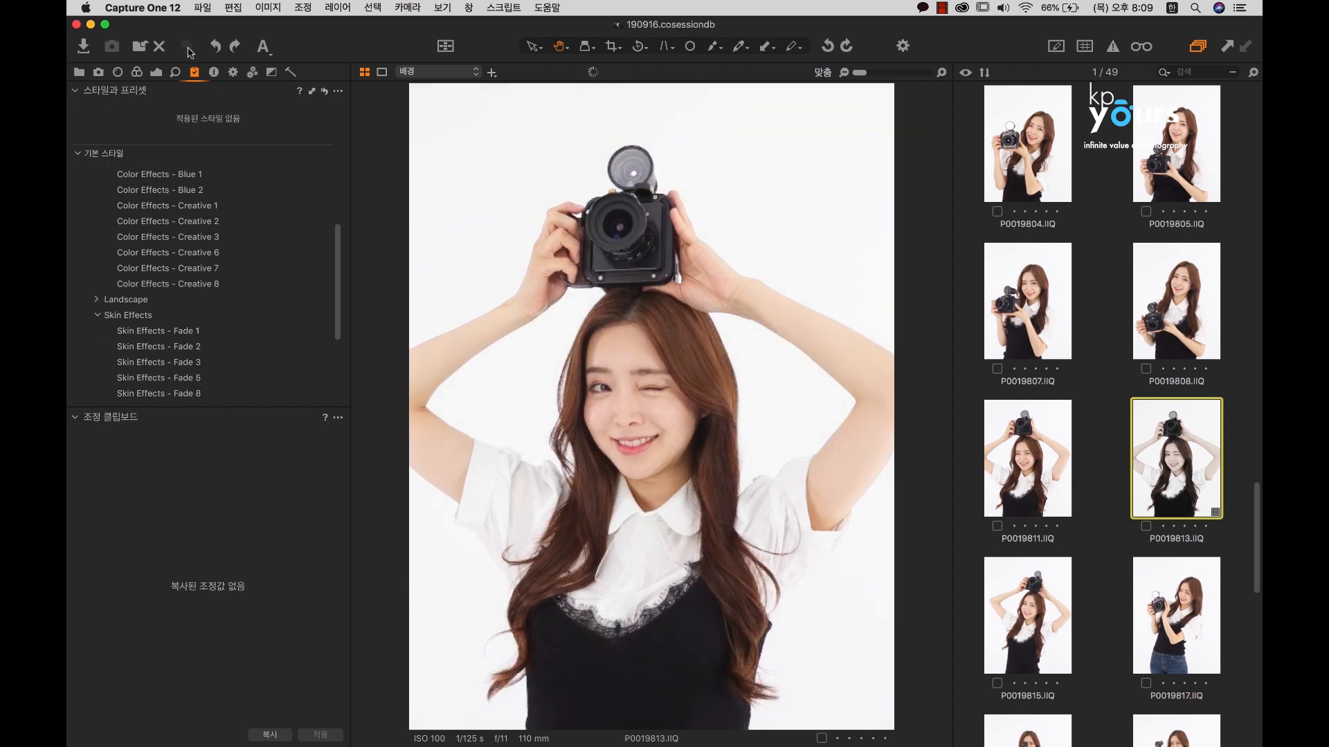
alt+click(188, 48)
alt+click(186, 48)
alt+click(187, 47)
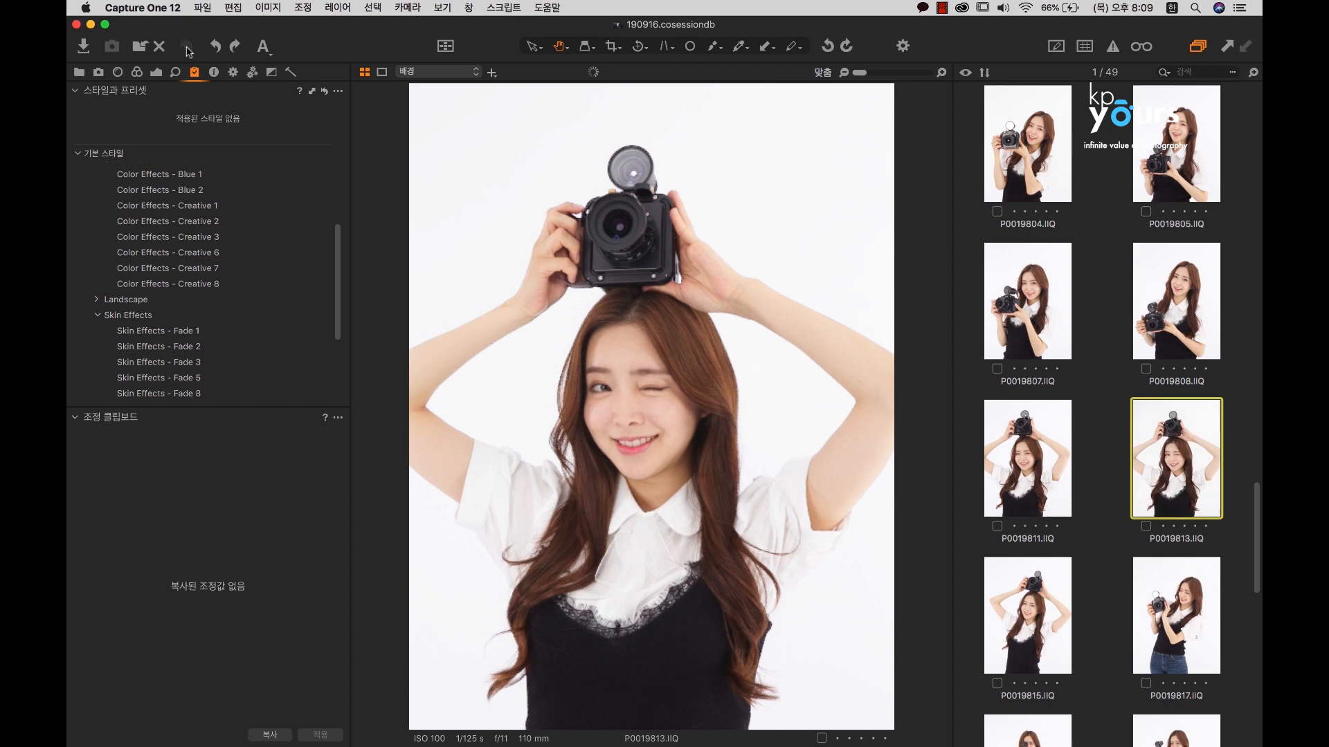
alt+click(187, 48)
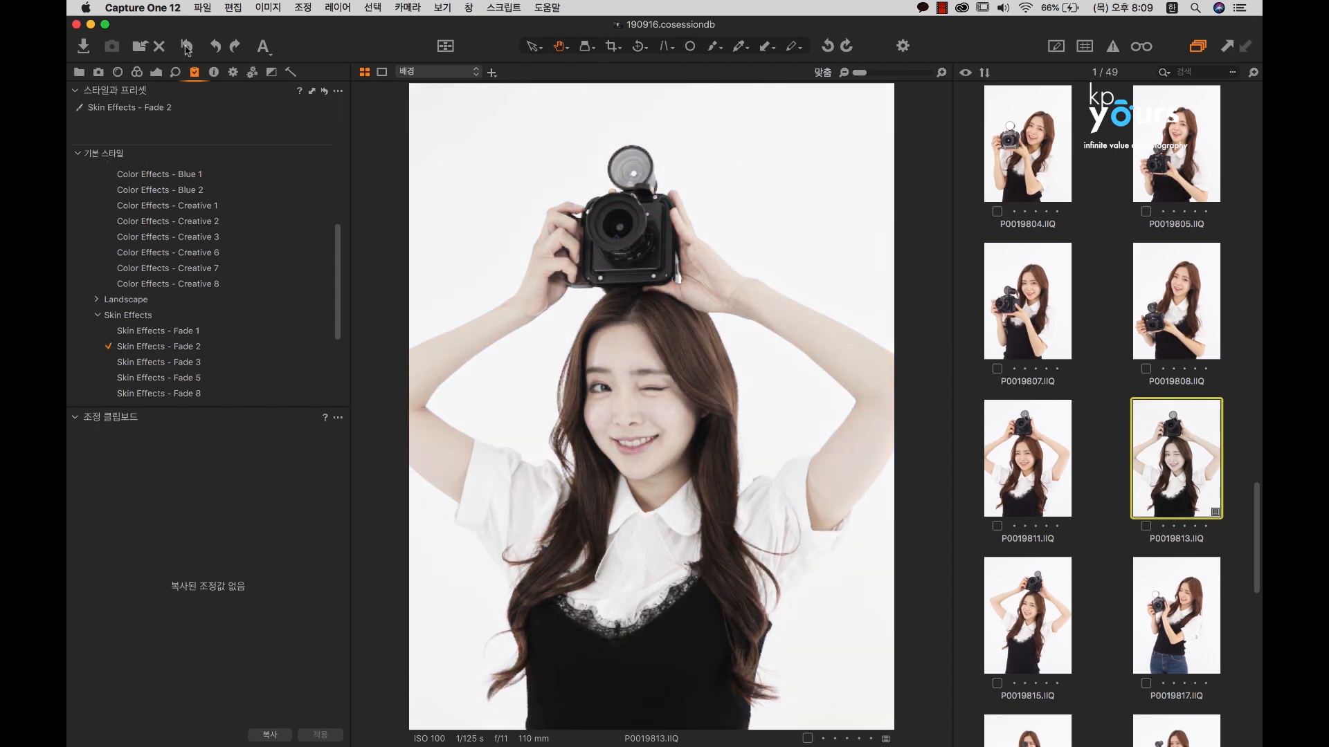
alt+click(187, 48)
alt+click(187, 48)
alt+click(187, 48)
alt+click(187, 47)
alt+click(187, 47)
alt+click(187, 47)
alt+click(187, 48)
alt+click(187, 48)
alt+click(187, 48)
alt+click(187, 47)
alt+click(187, 47)
alt+click(186, 48)
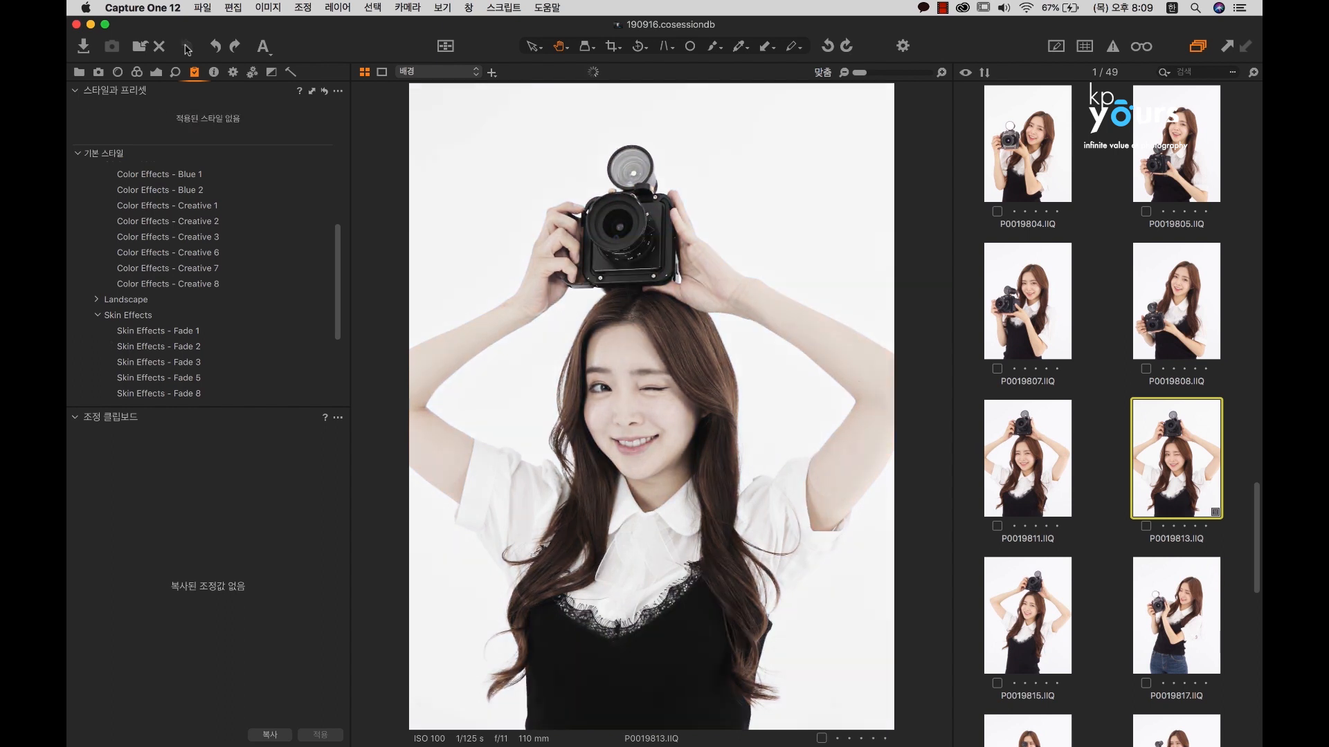
alt+click(187, 47)
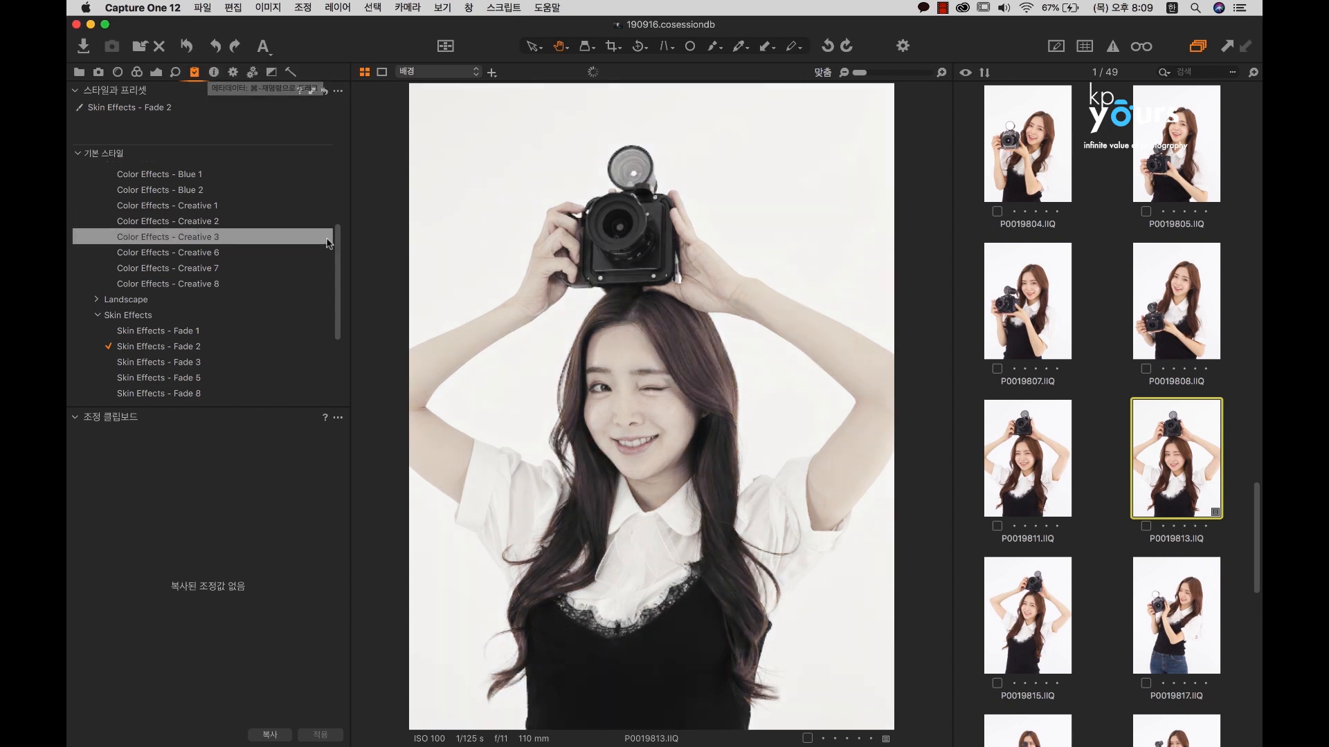
Undo the Fade 2 style, the RGB curve points and the contrast change, with the exposure and curve settings shown.
drag(338, 244, 338, 166)
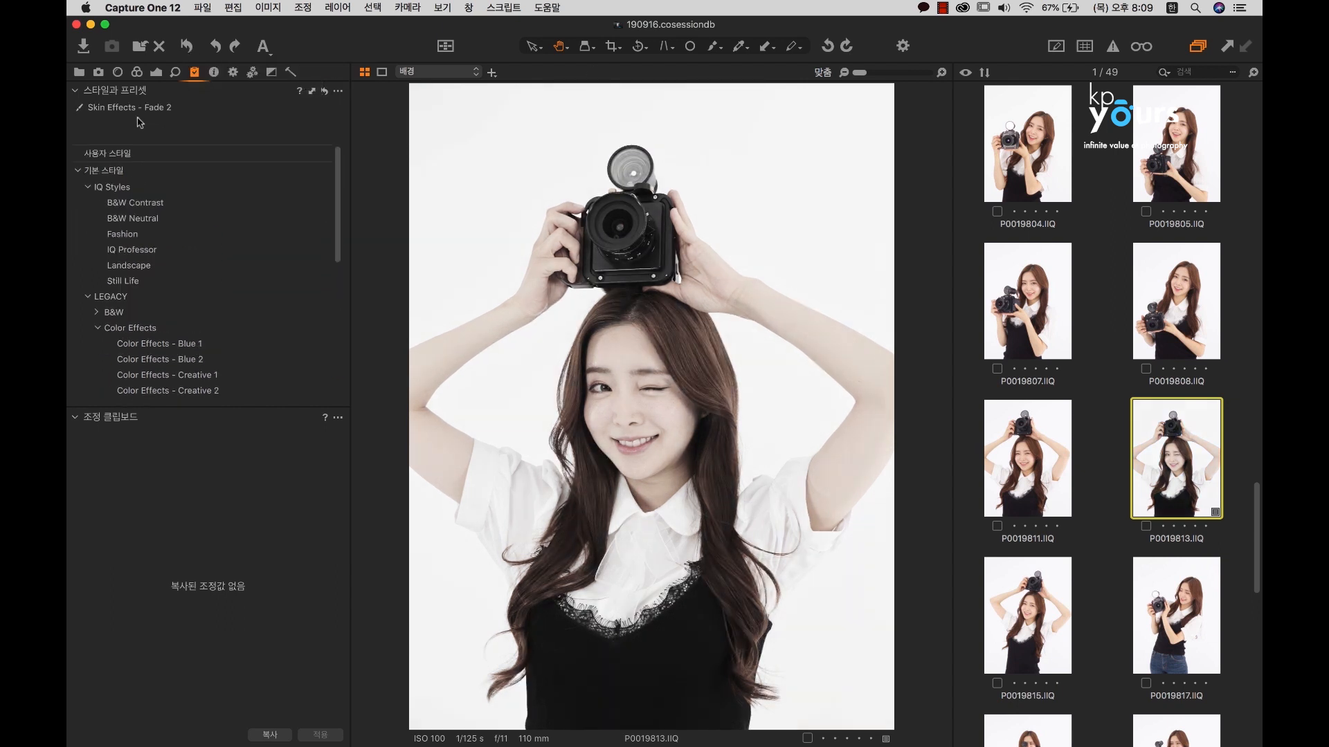
click(157, 73)
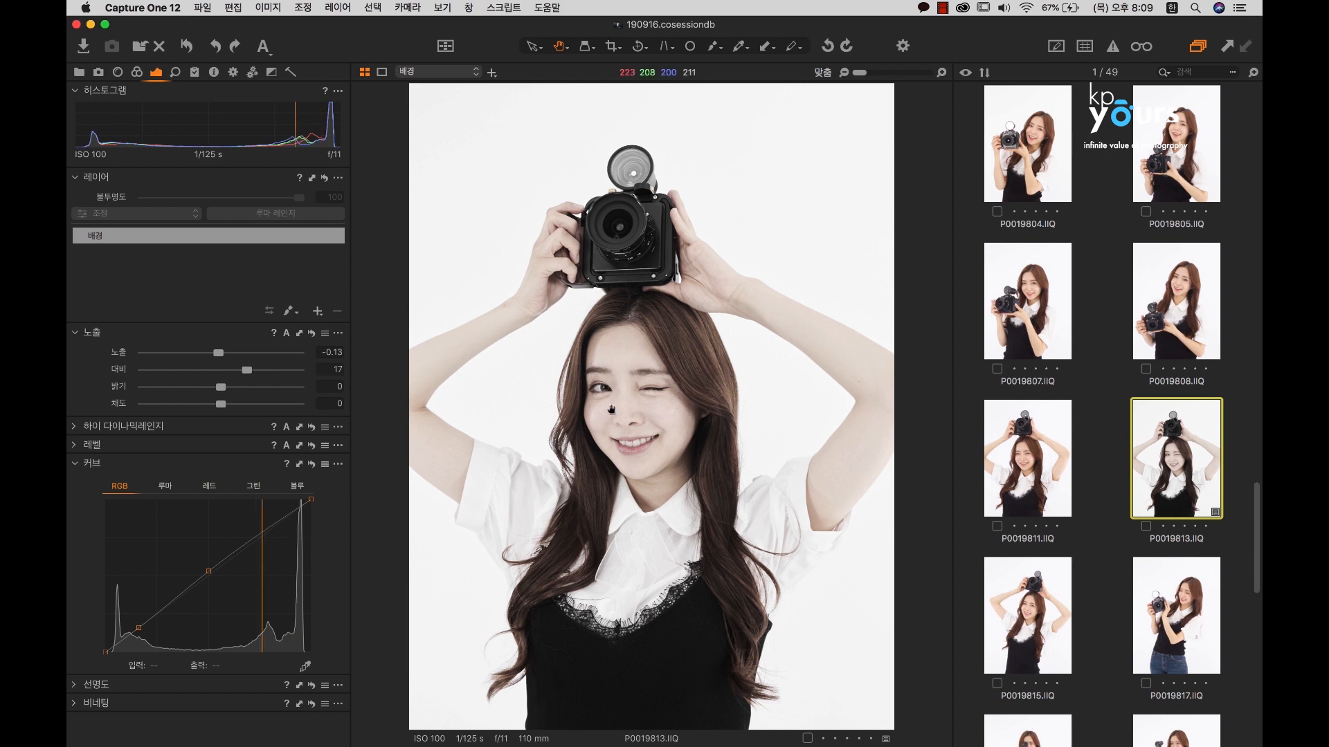
click(217, 47)
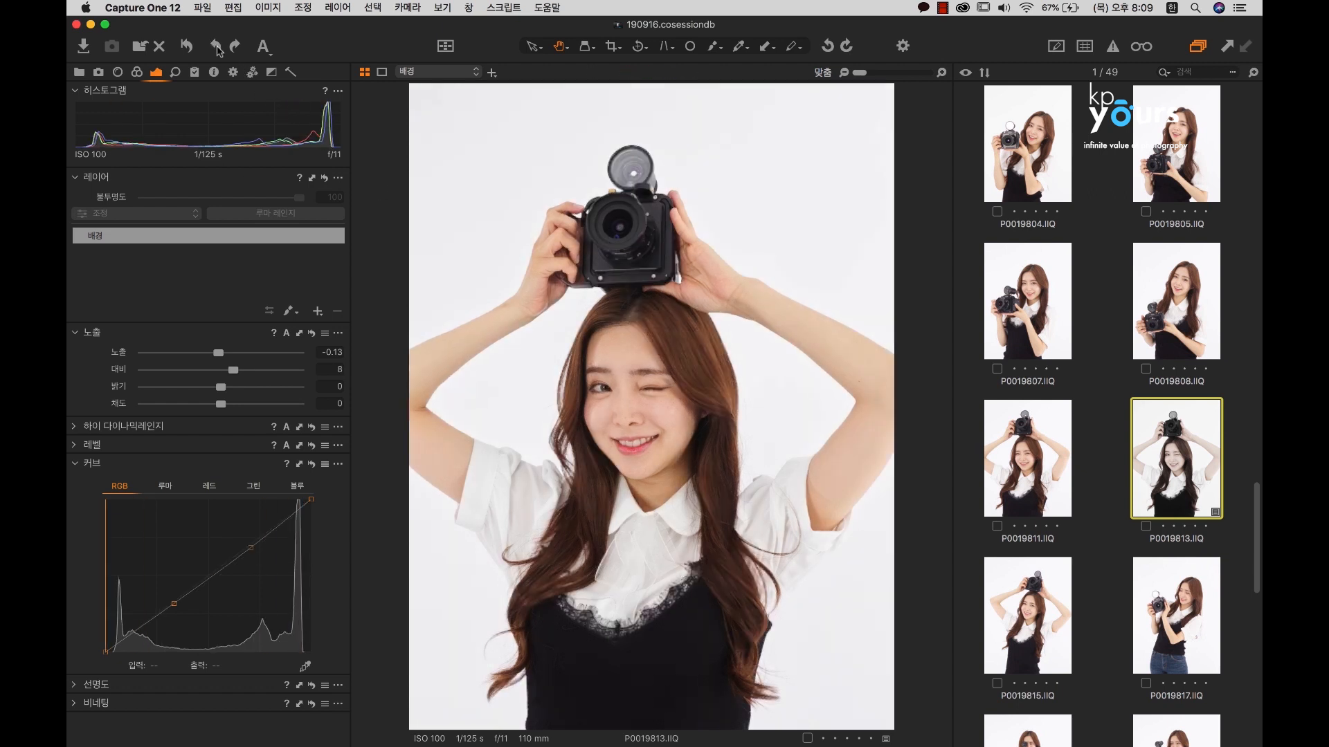
click(217, 47)
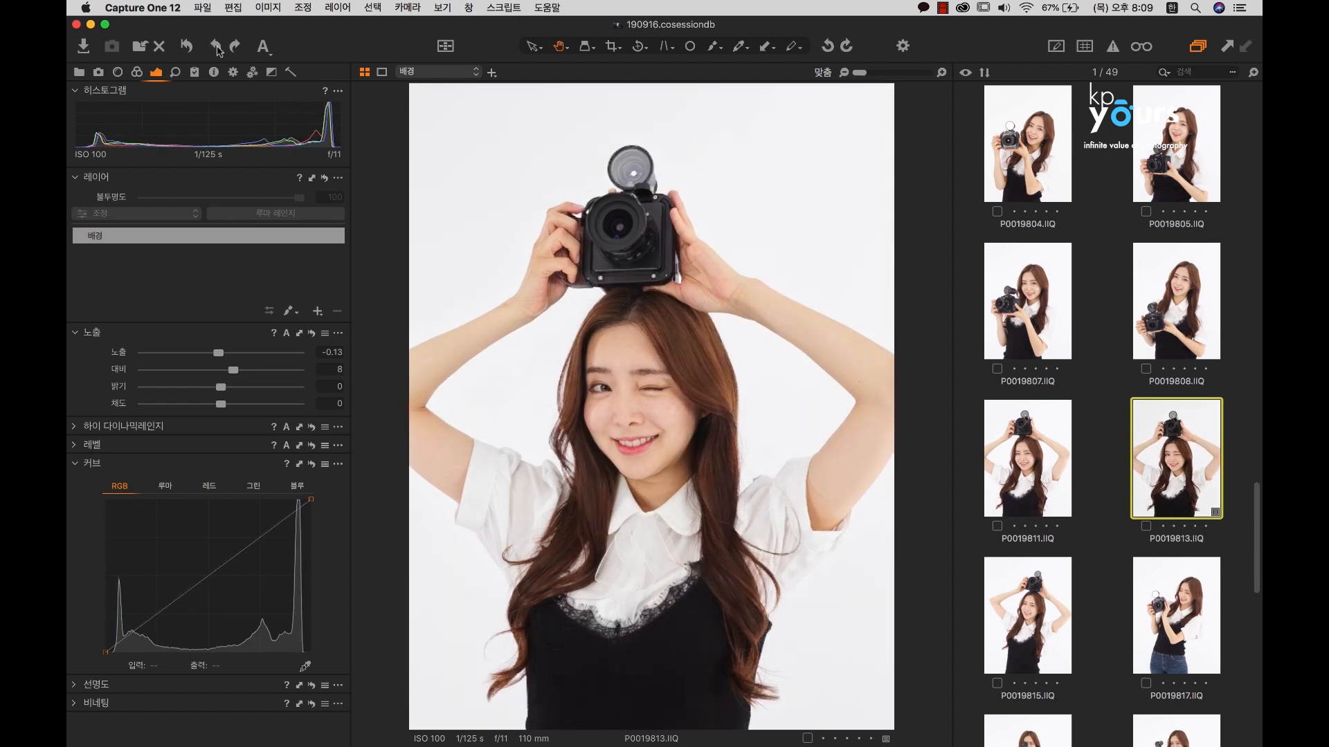
click(216, 48)
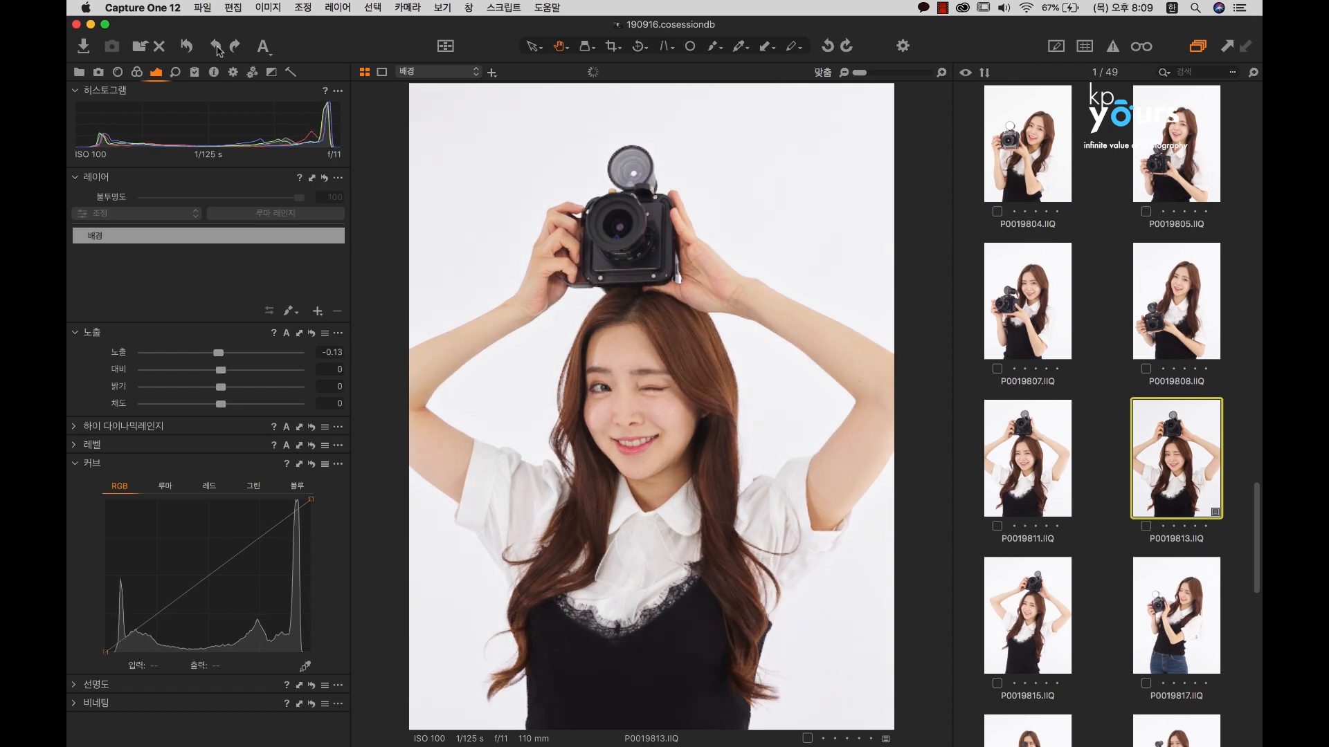
Redo the undone edits, and return the photo to its fully reset state with no adjustments.
click(237, 47)
click(237, 47)
click(237, 47)
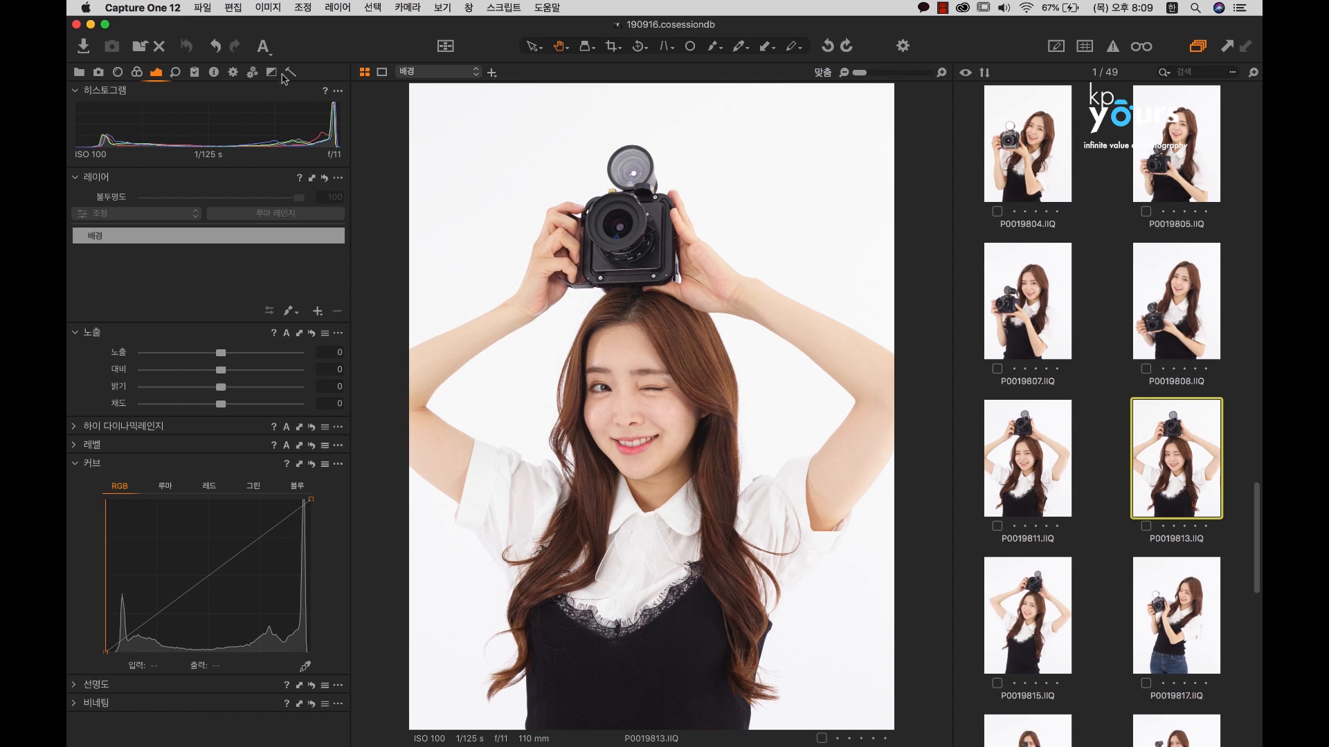
click(217, 47)
click(236, 46)
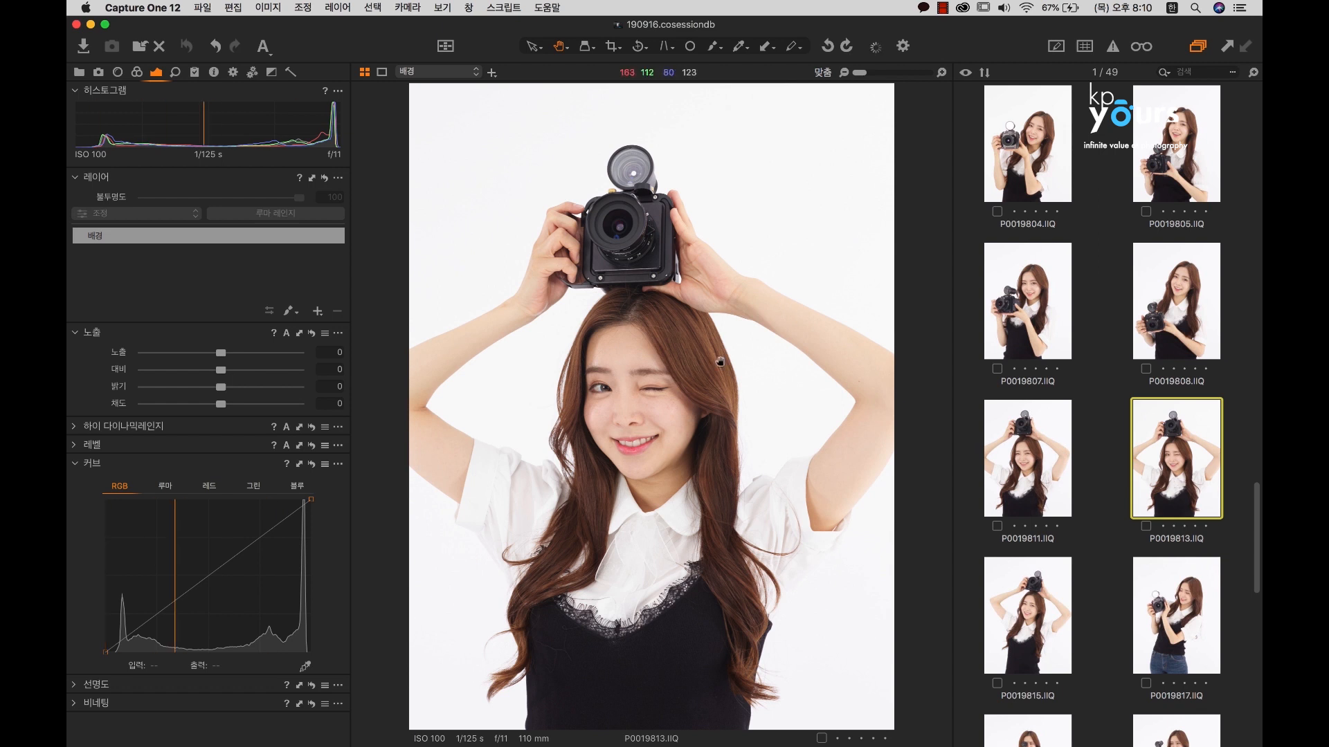
right_click(1174, 462)
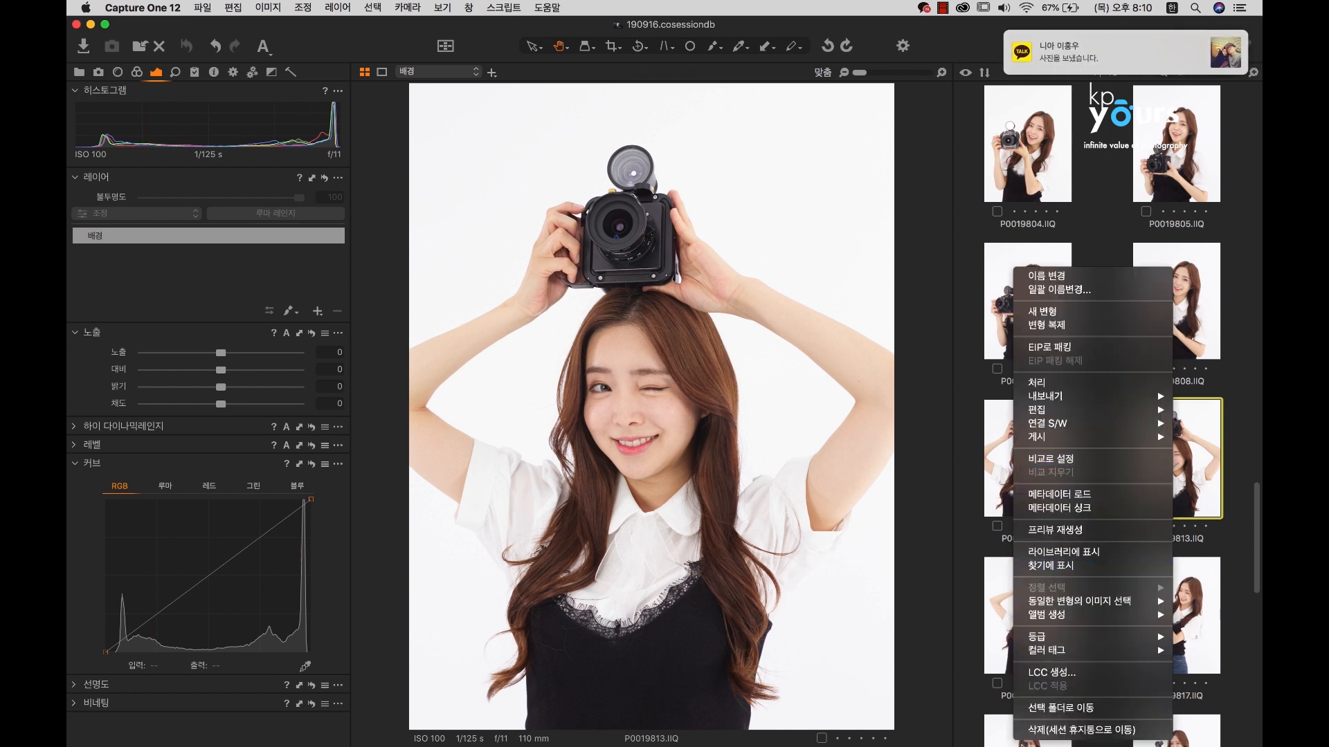
click(930, 680)
mouse_move(958, 745)
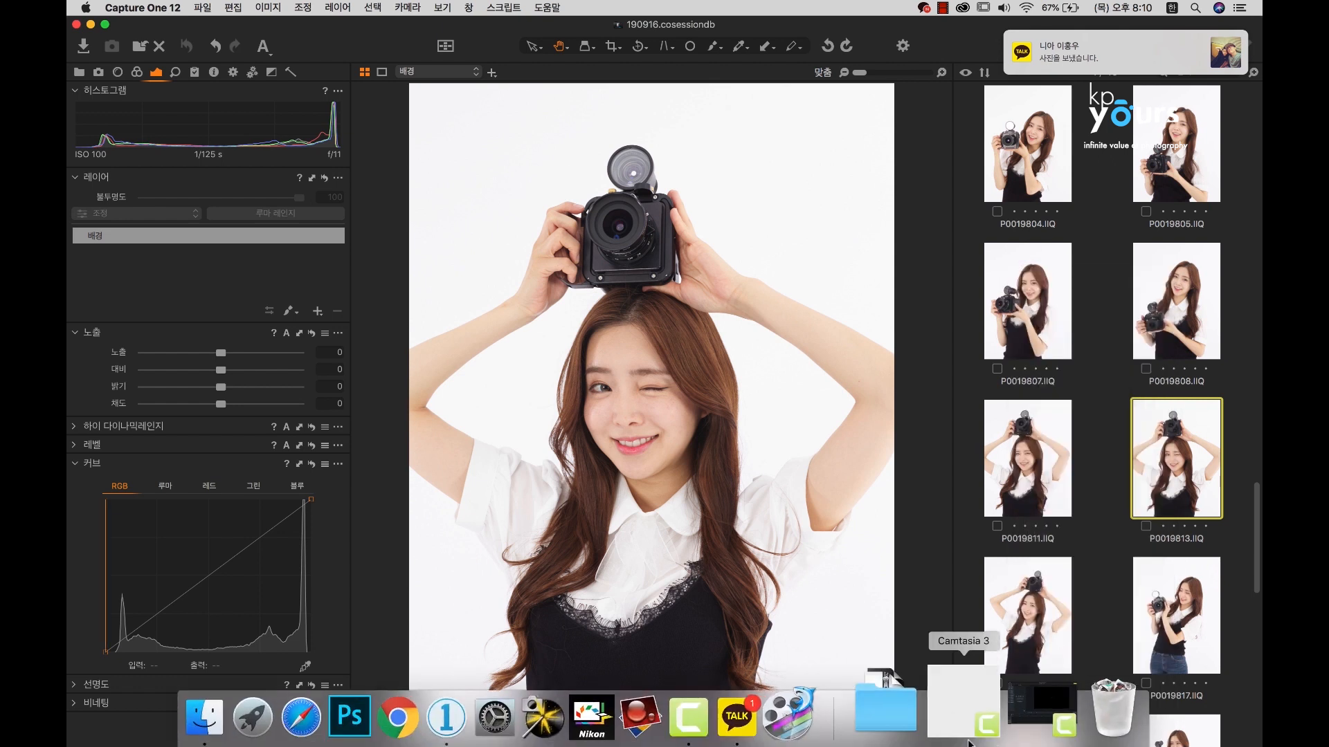
Log out of the KakaoTalk messenger.
right_click(798, 704)
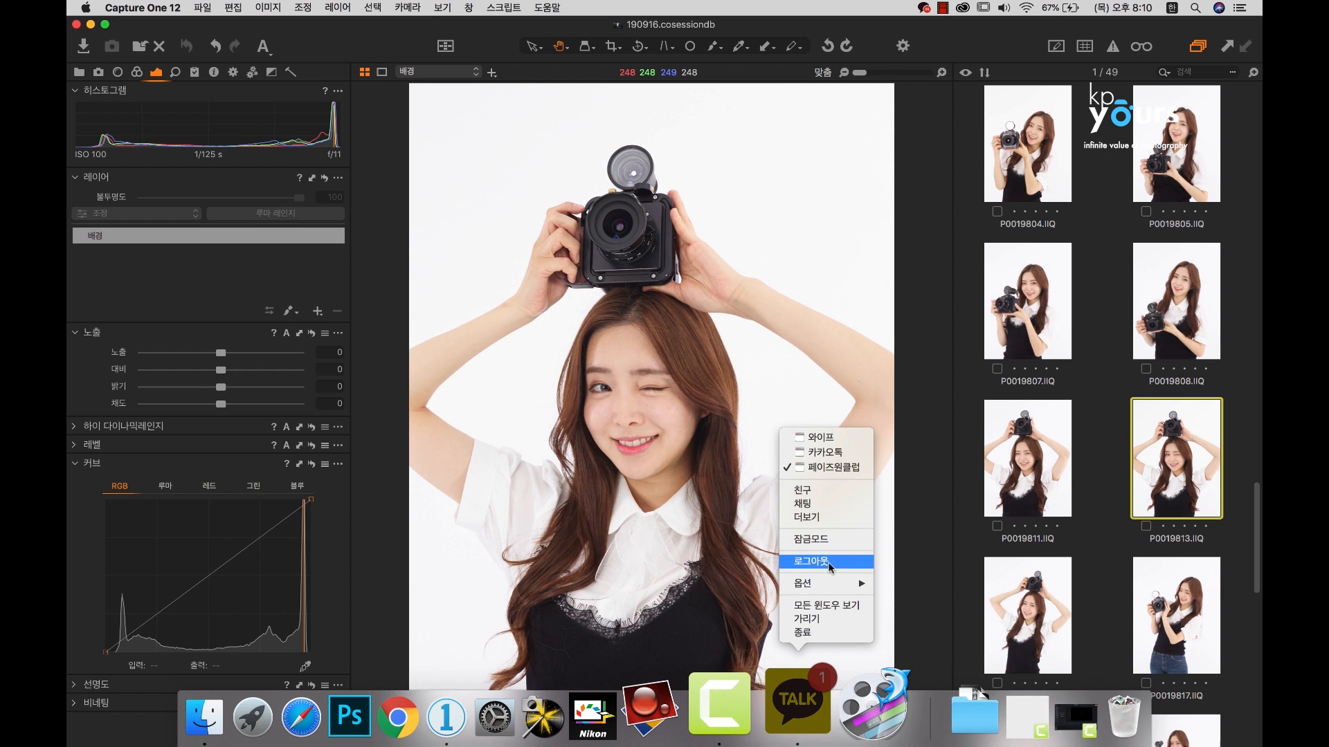
click(830, 564)
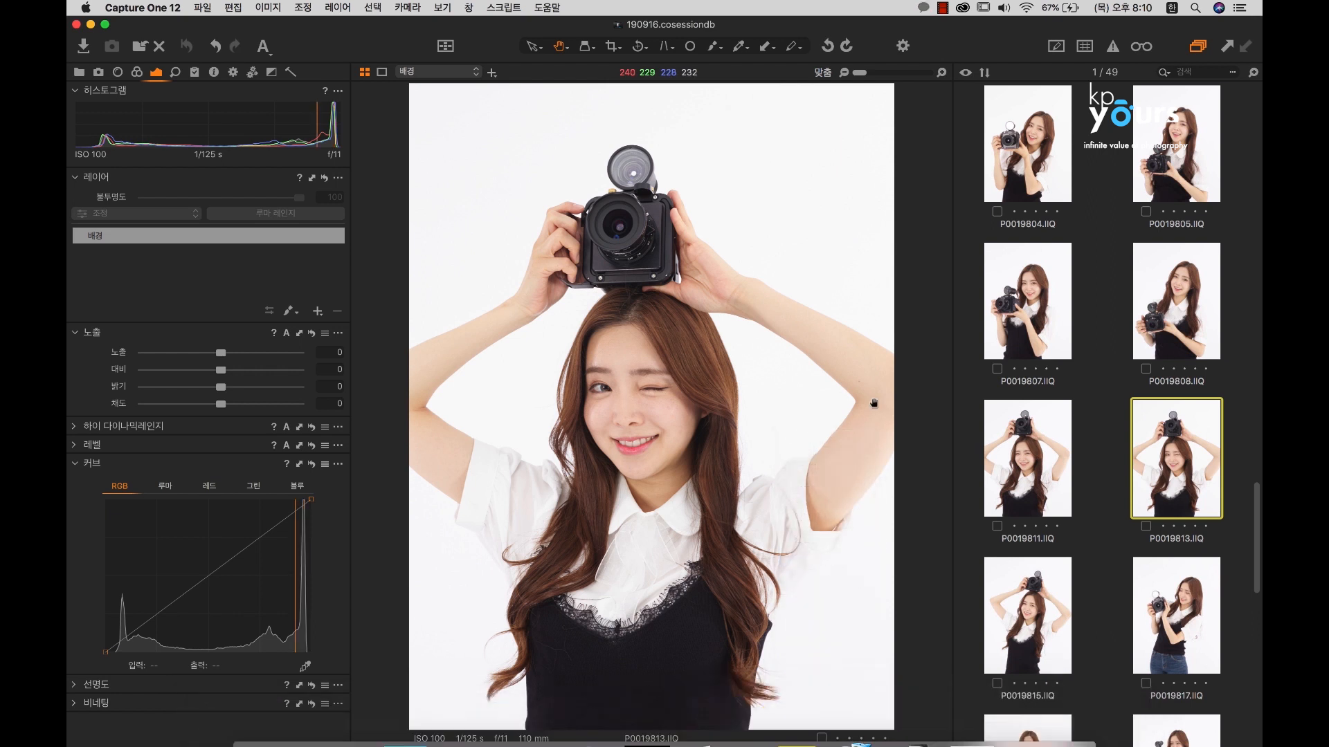
Show P0019813.IIQ in Finder, inspect its file information, and return to Capture One.
right_click(1189, 466)
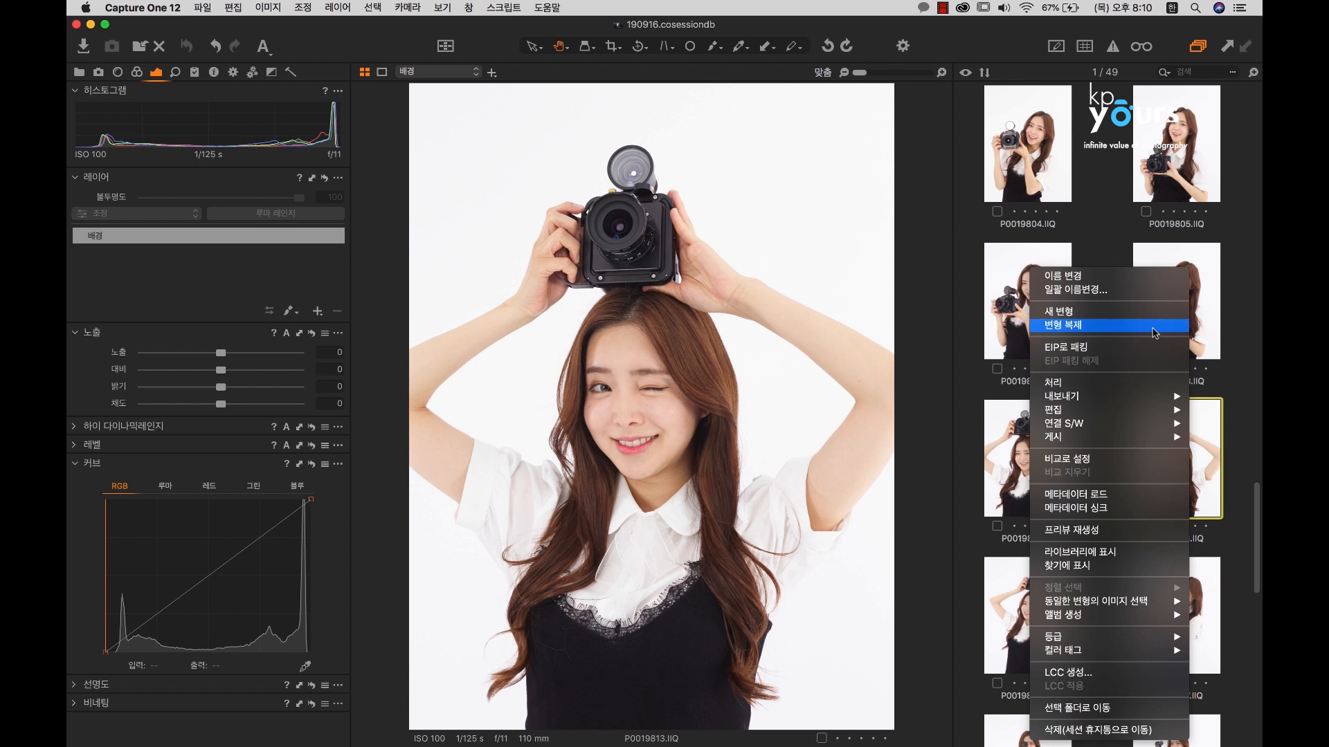
click(1213, 451)
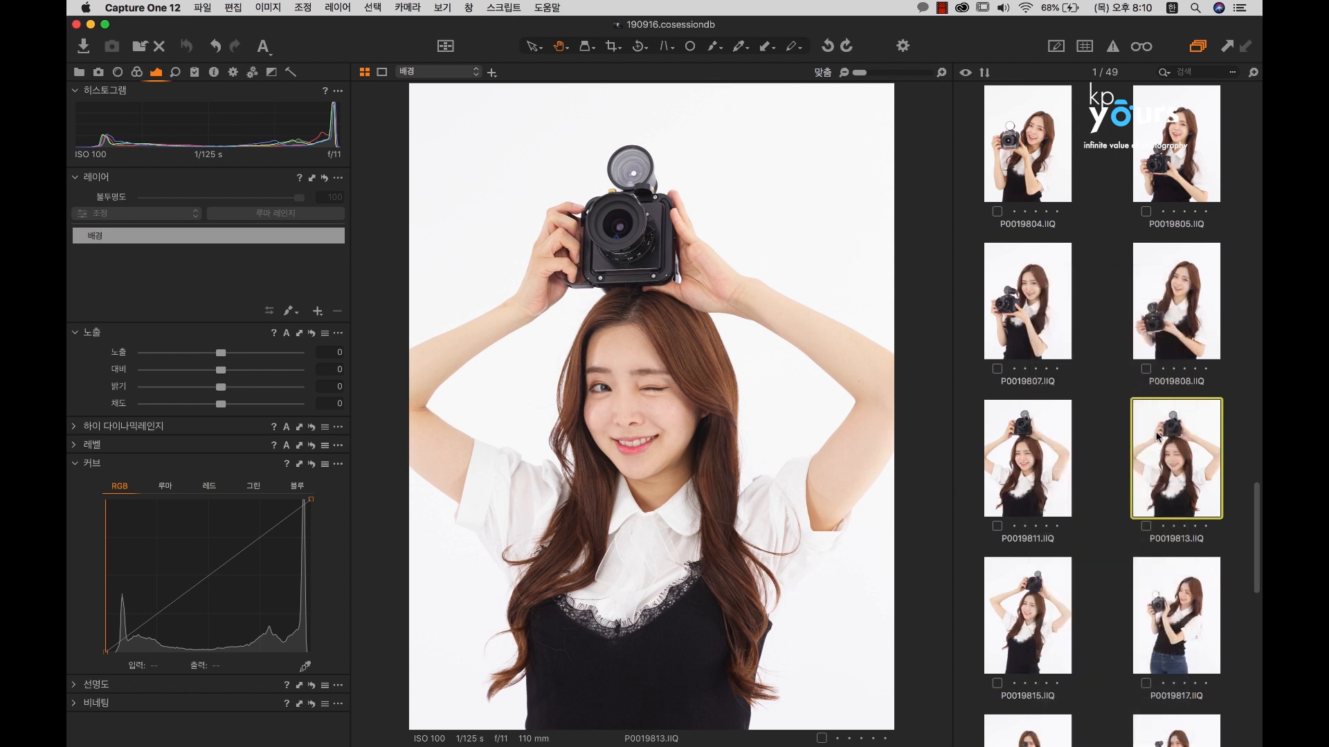
right_click(1157, 437)
mouse_move(1154, 438)
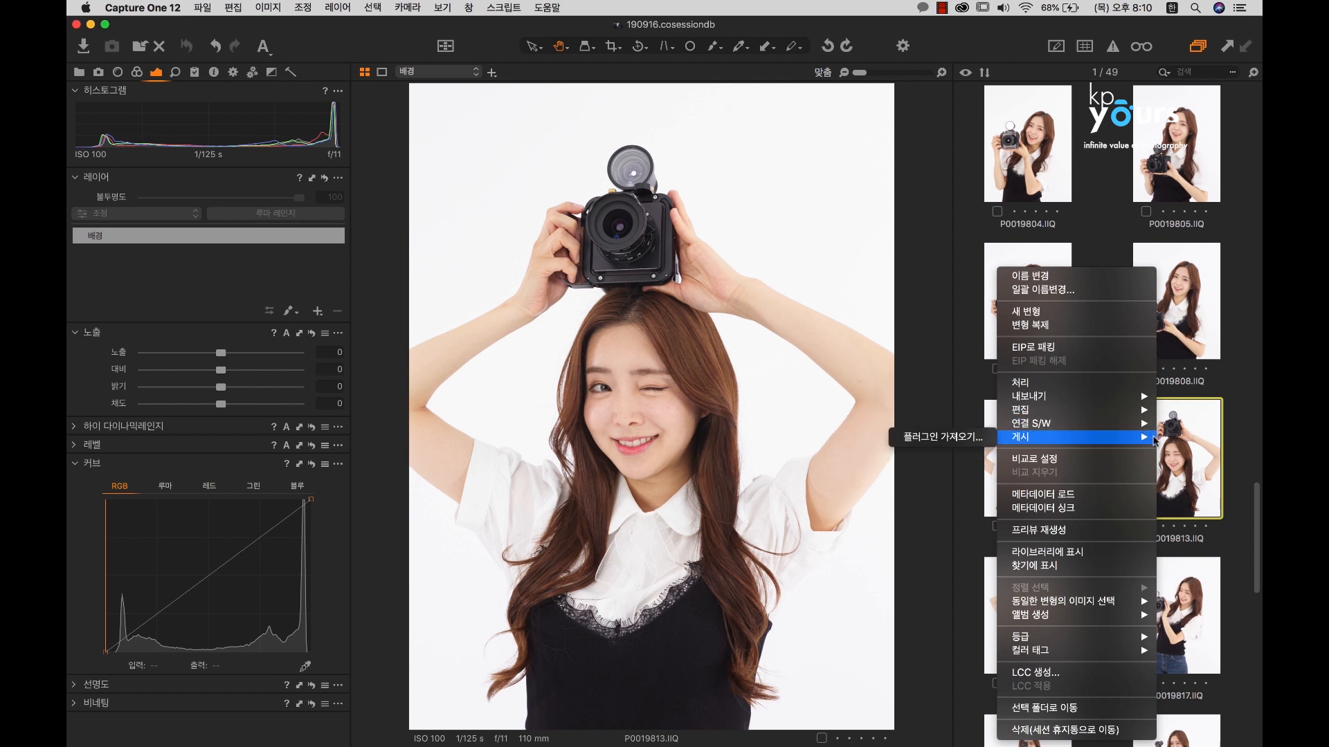
click(1086, 564)
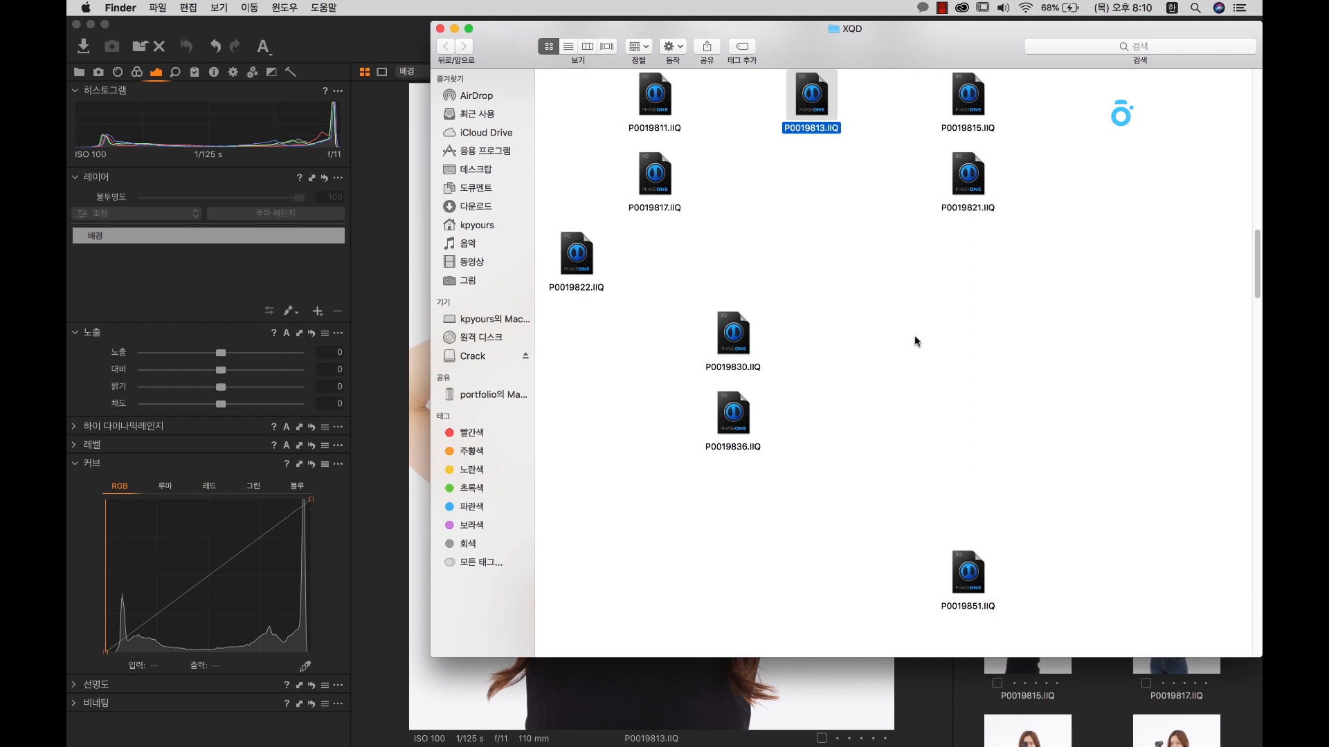
click(827, 149)
click(810, 107)
key(super+i)
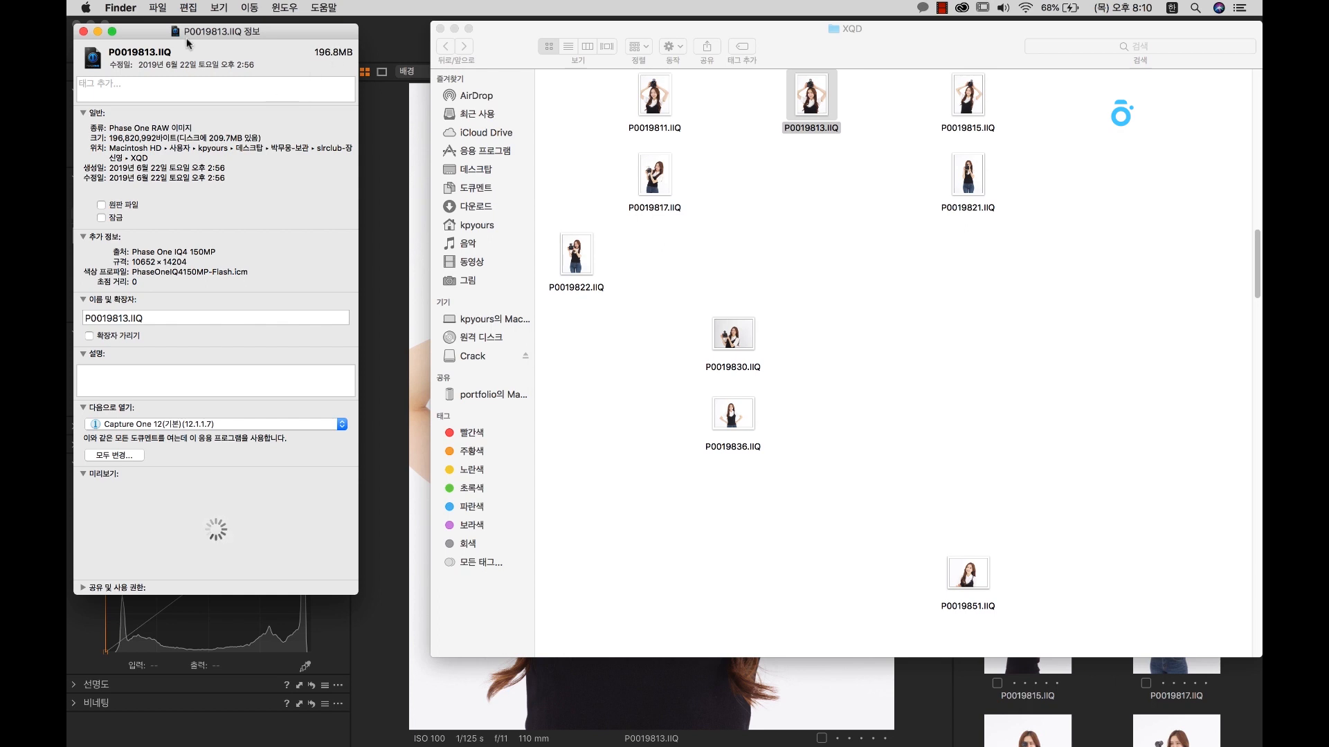
click(84, 31)
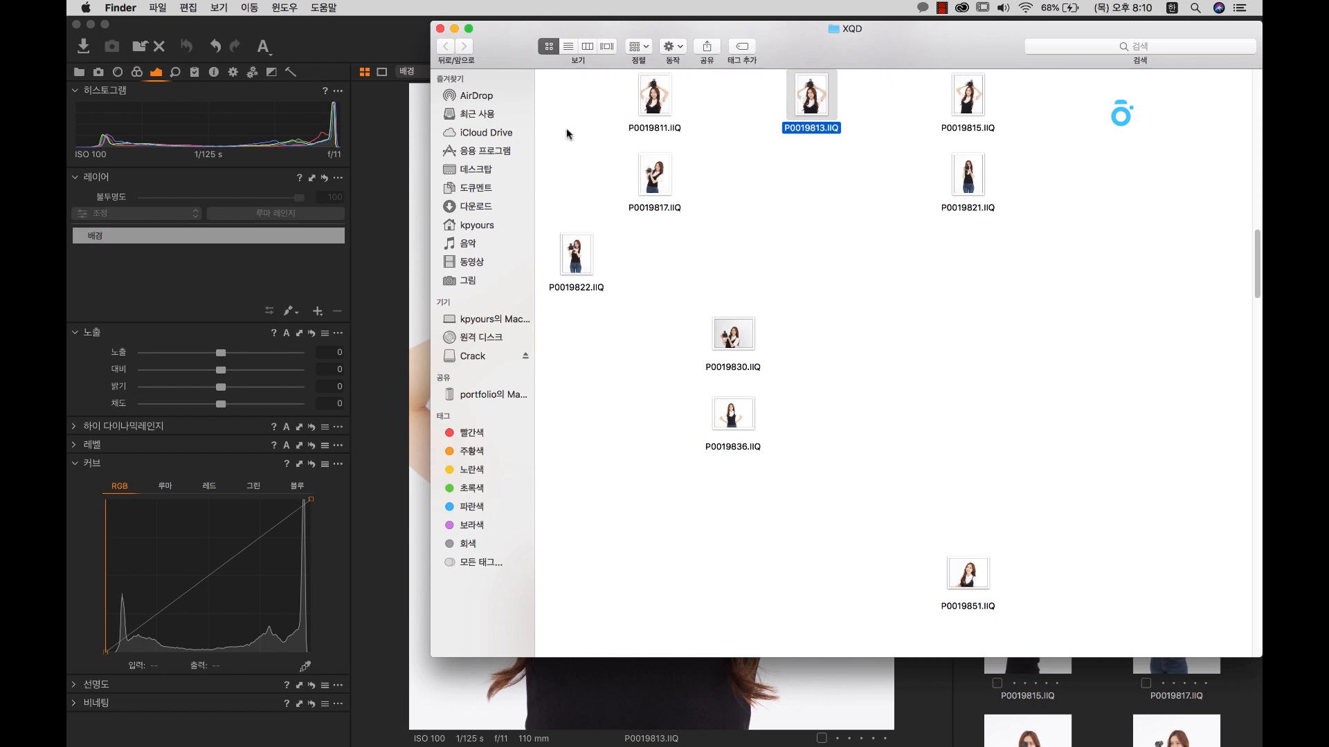
click(407, 233)
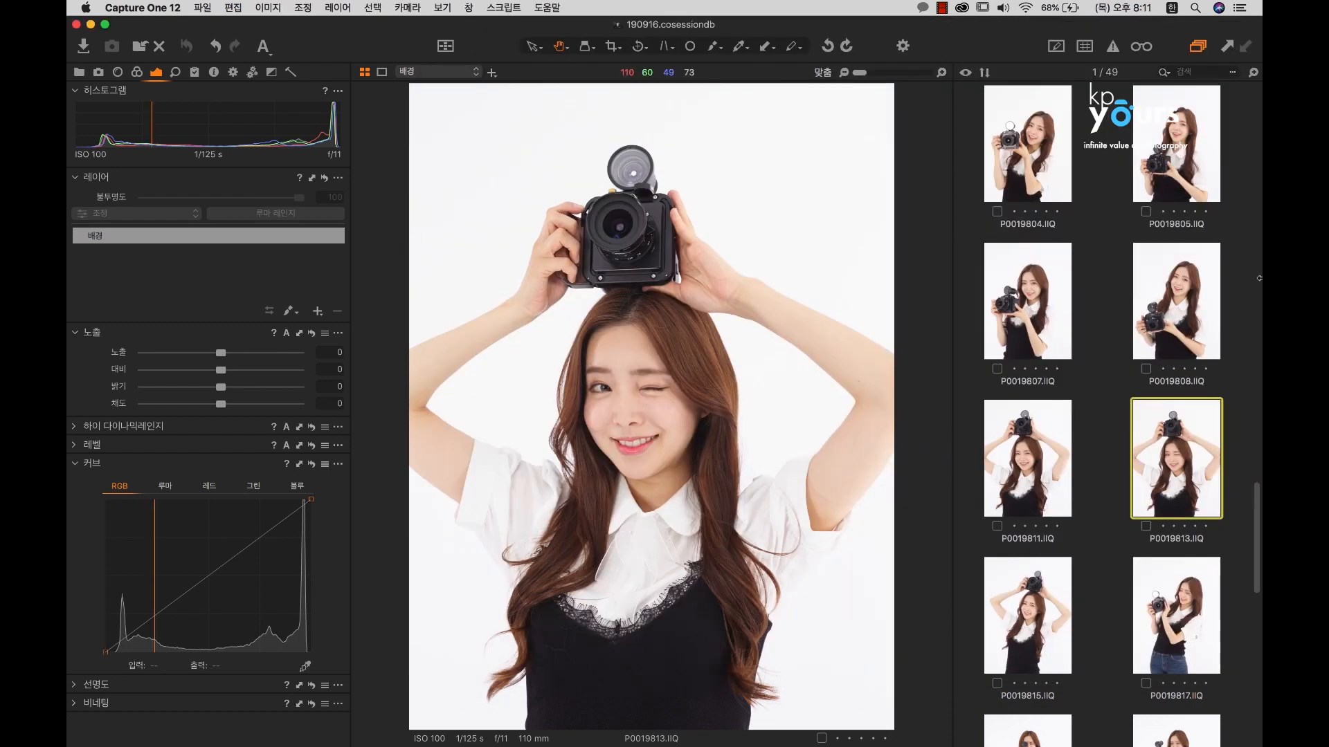
Clone the P0019813.IIQ variant and select the first variant again.
right_click(1180, 474)
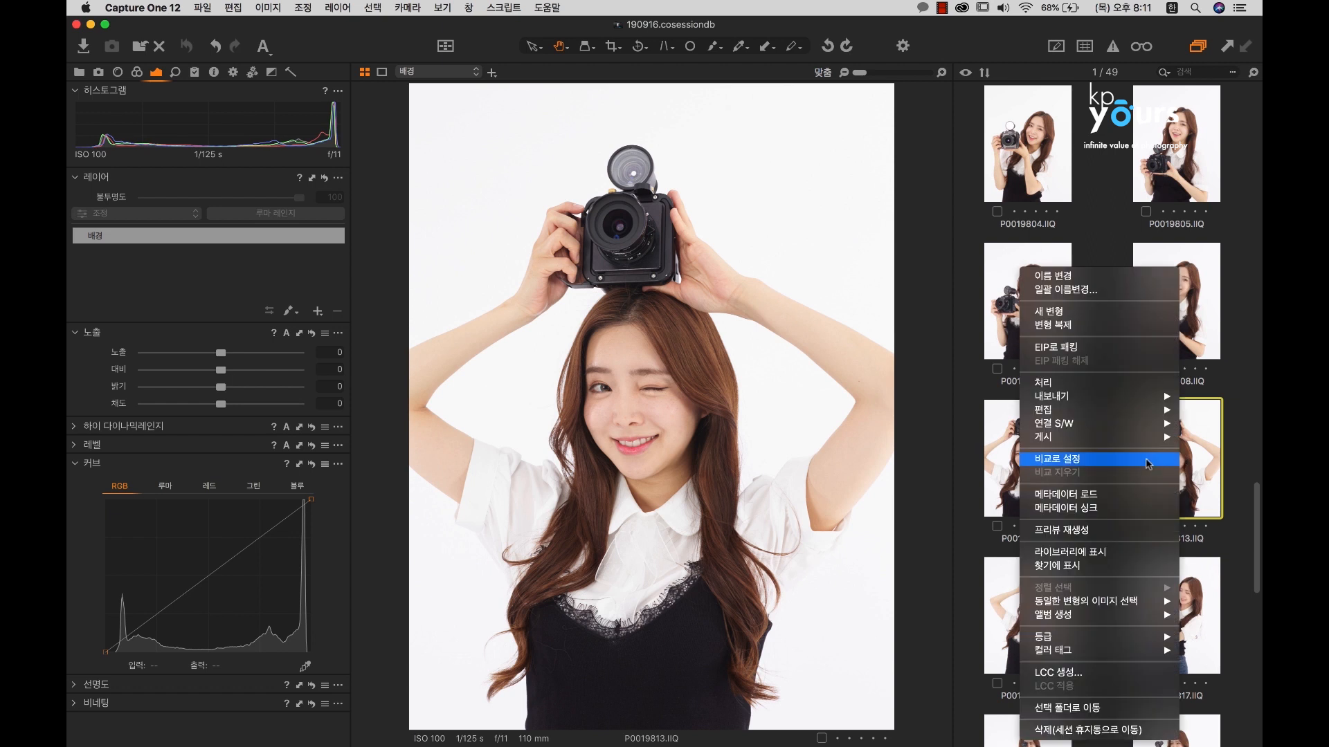
click(1106, 332)
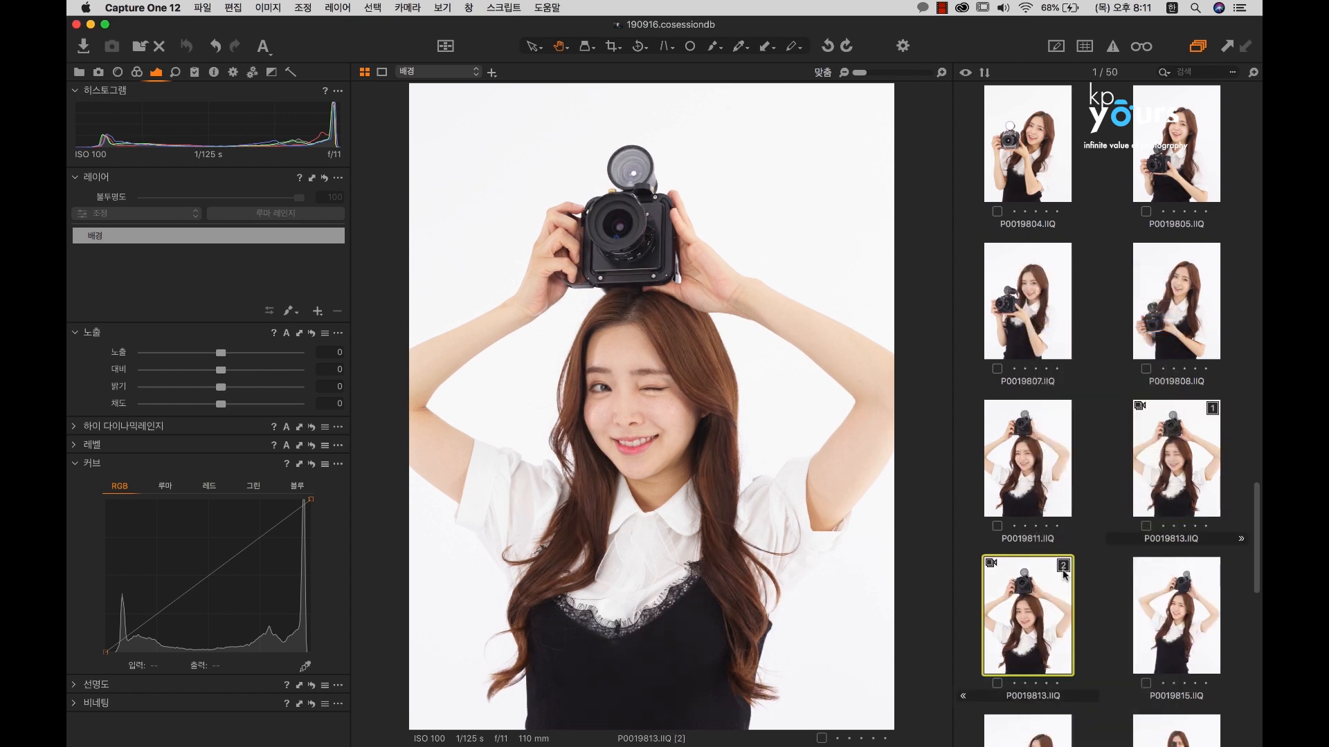
click(1186, 440)
right_click(1185, 439)
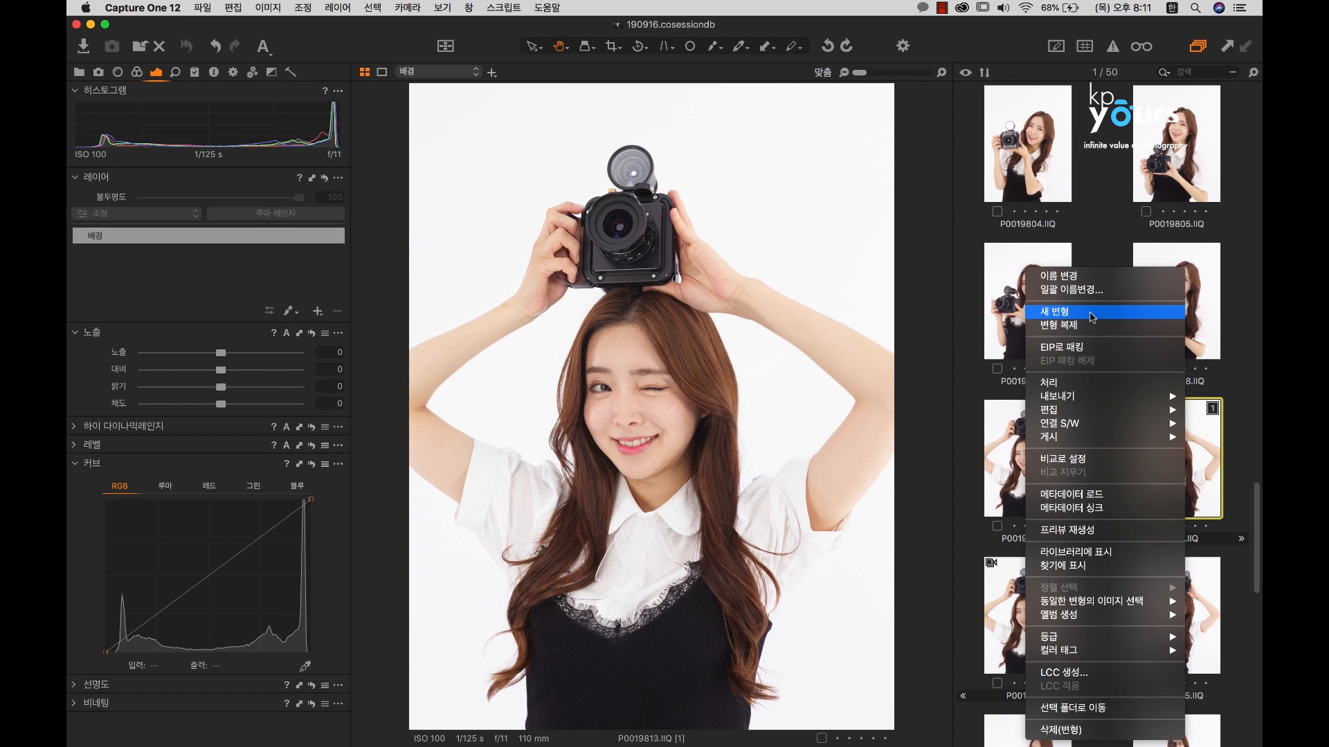
click(1197, 426)
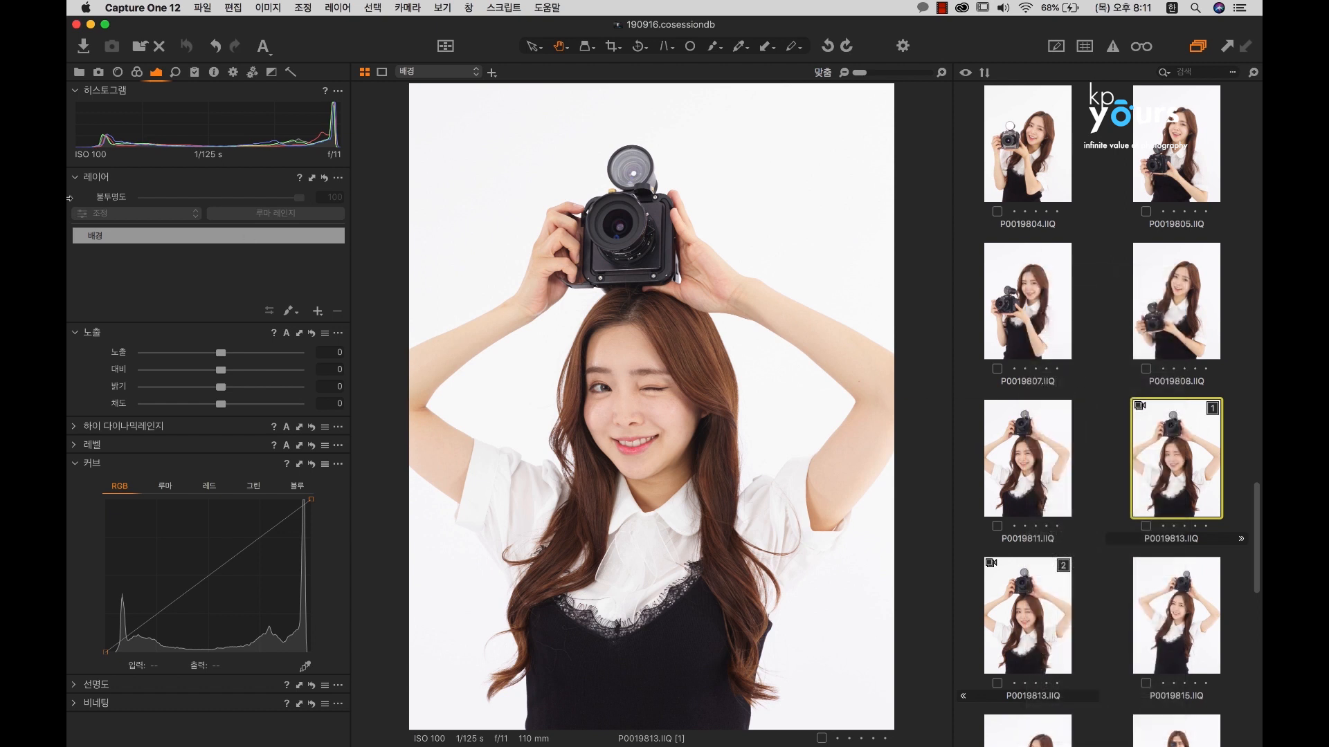
Set variant 1's exposure to 2.07, contrast to 16 and brightness to 30, and clone it with these adjustments.
click(188, 354)
click(246, 370)
click(262, 353)
click(268, 387)
right_click(1172, 458)
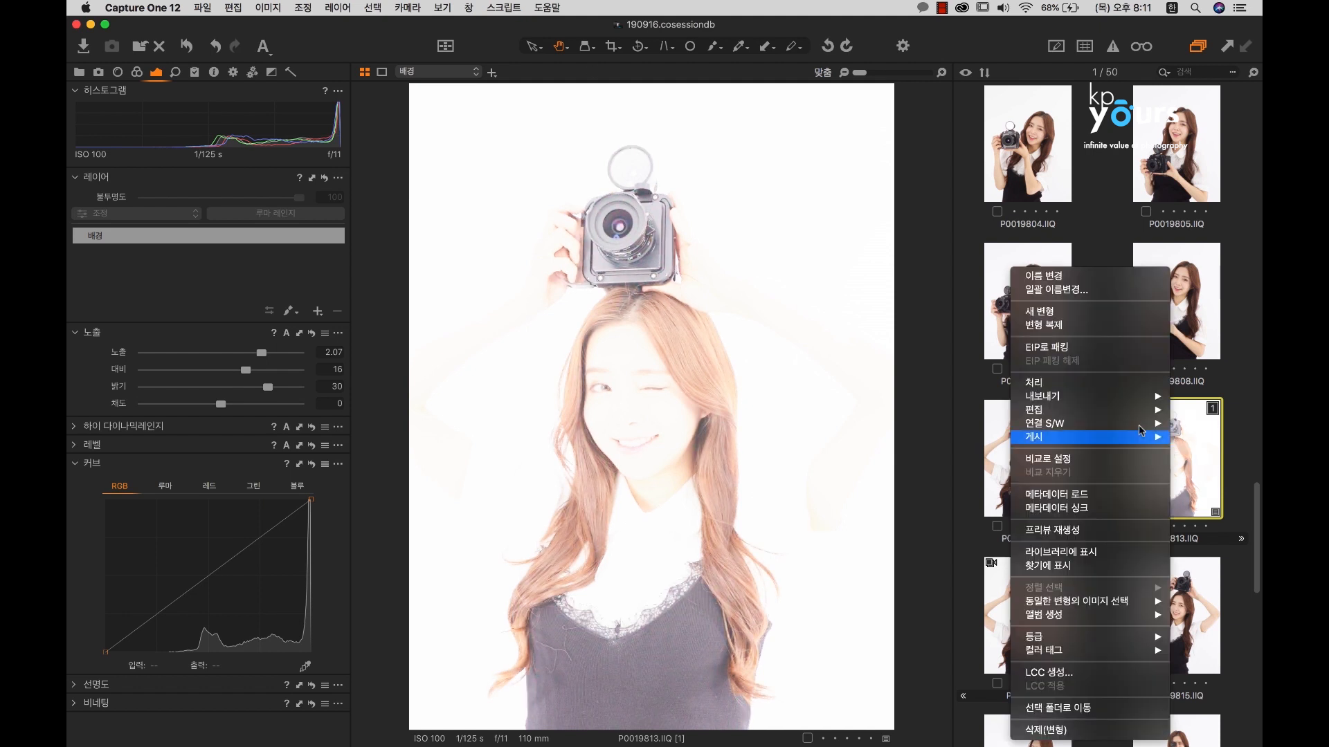
click(1103, 339)
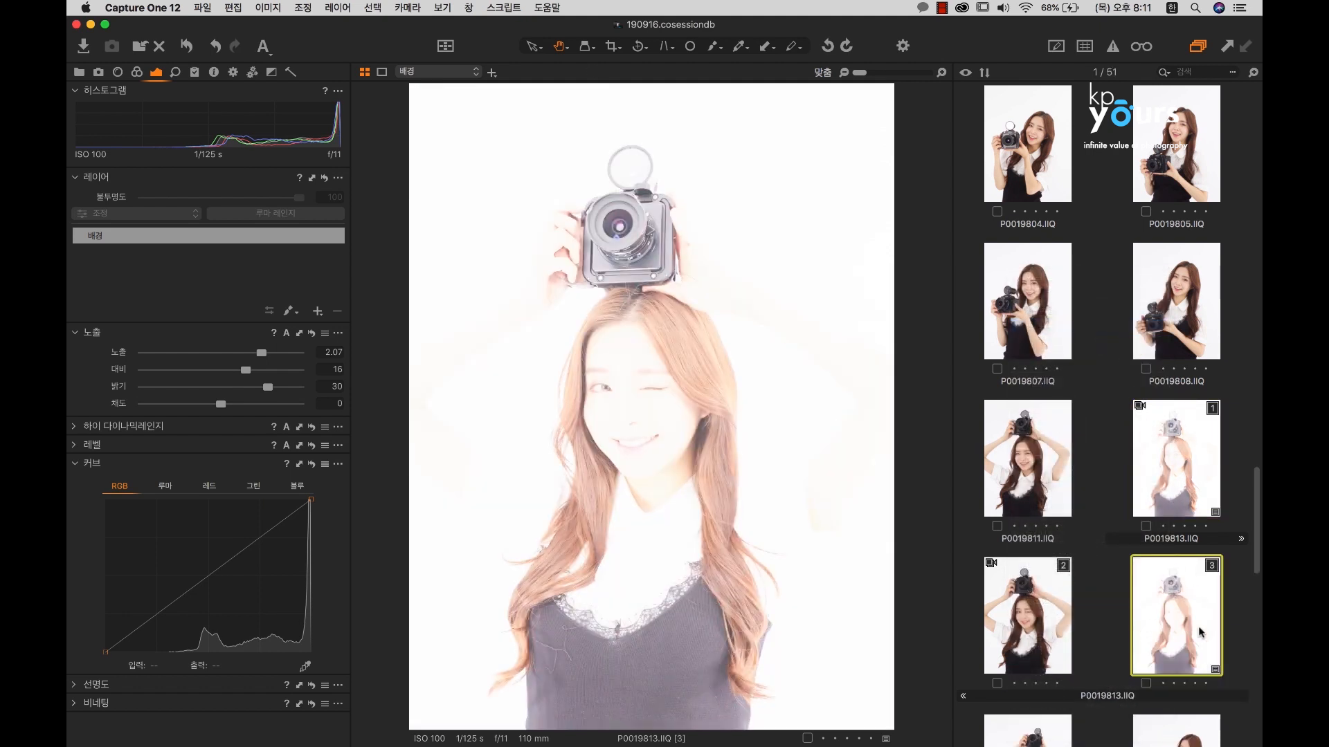
Reset all adjustments on variant 1 of P0019813.IIQ.
click(1190, 451)
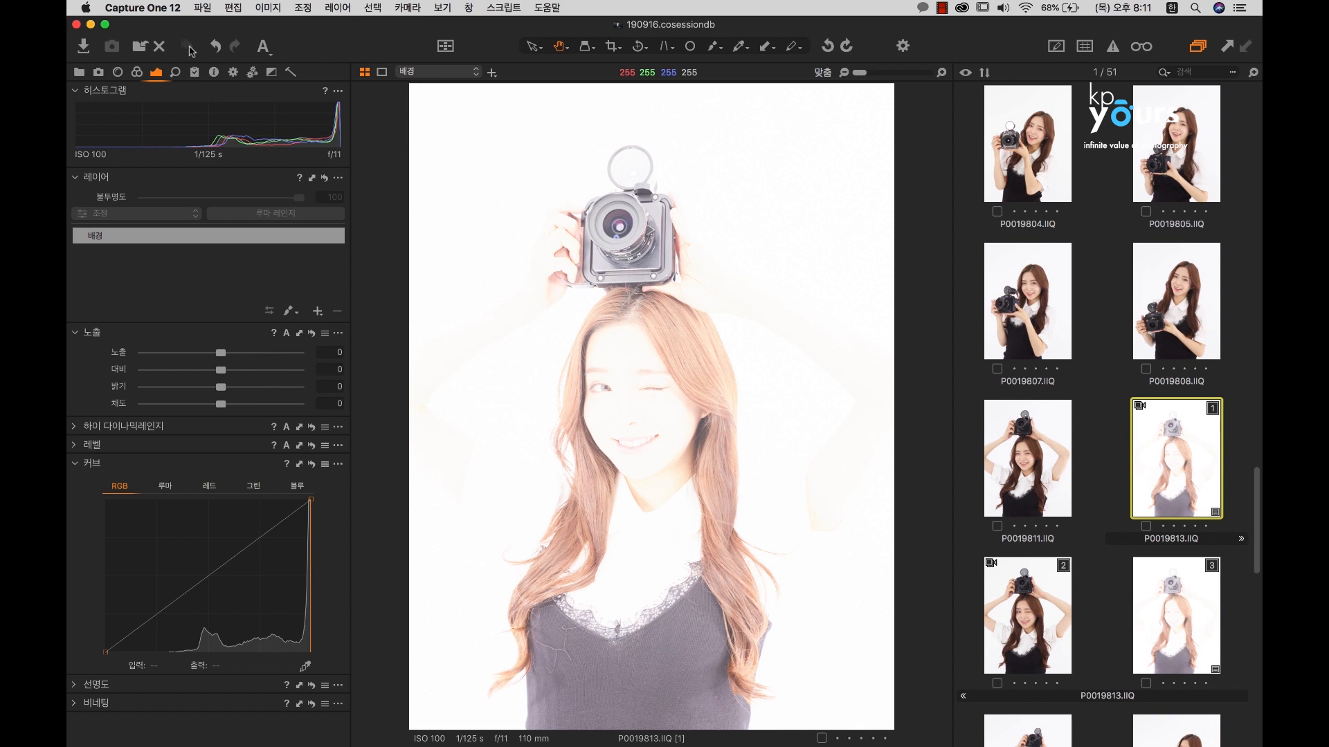
click(188, 49)
right_click(1172, 484)
click(1196, 475)
Set variant 1's exposure to 2.44, contrast to 34 and brightness to 50, and create a new unadjusted variant from it.
click(268, 353)
click(275, 371)
click(299, 387)
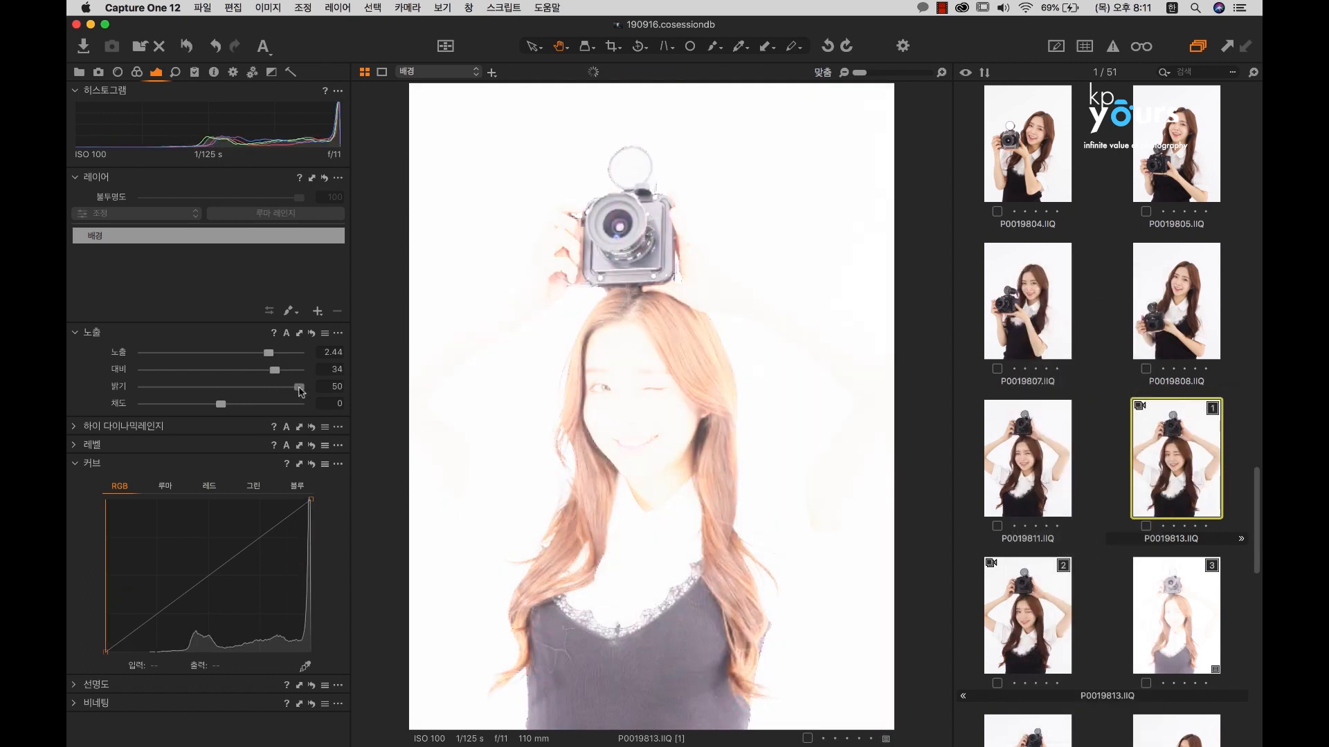
right_click(1137, 435)
mouse_move(1077, 394)
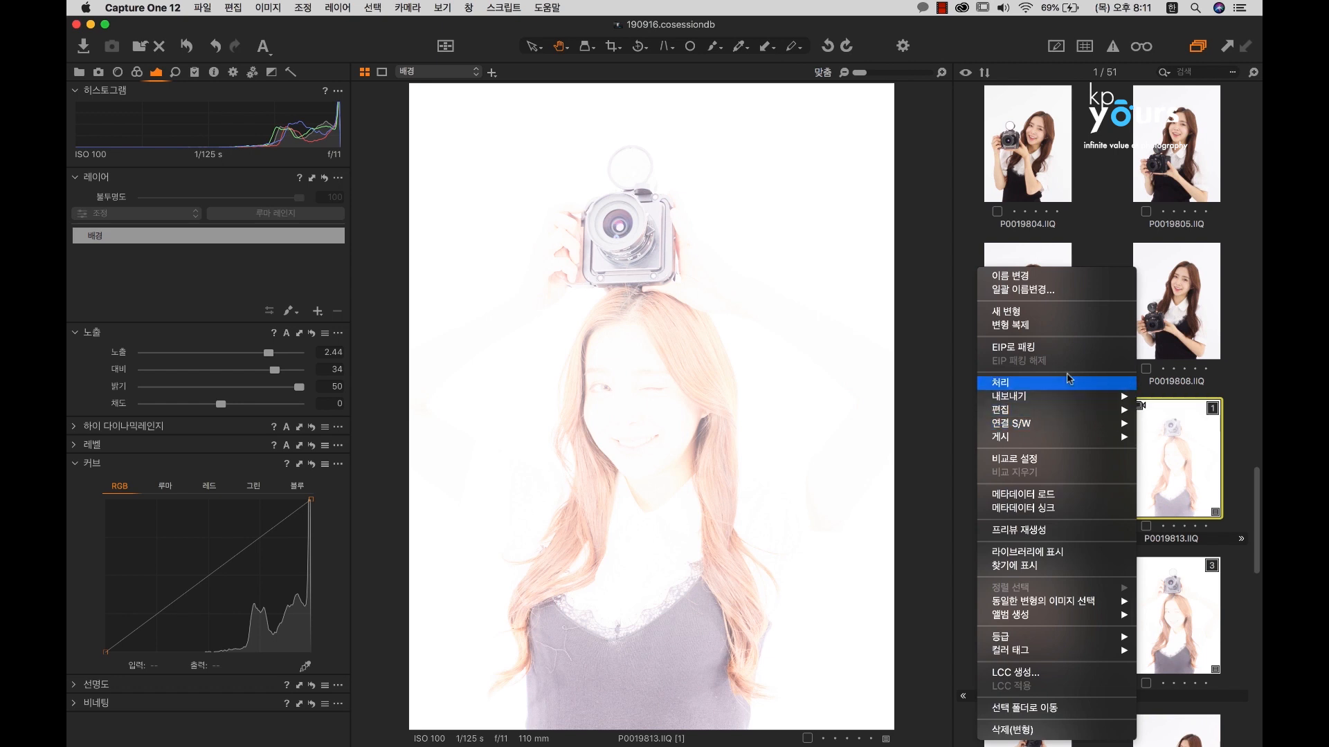
click(1056, 312)
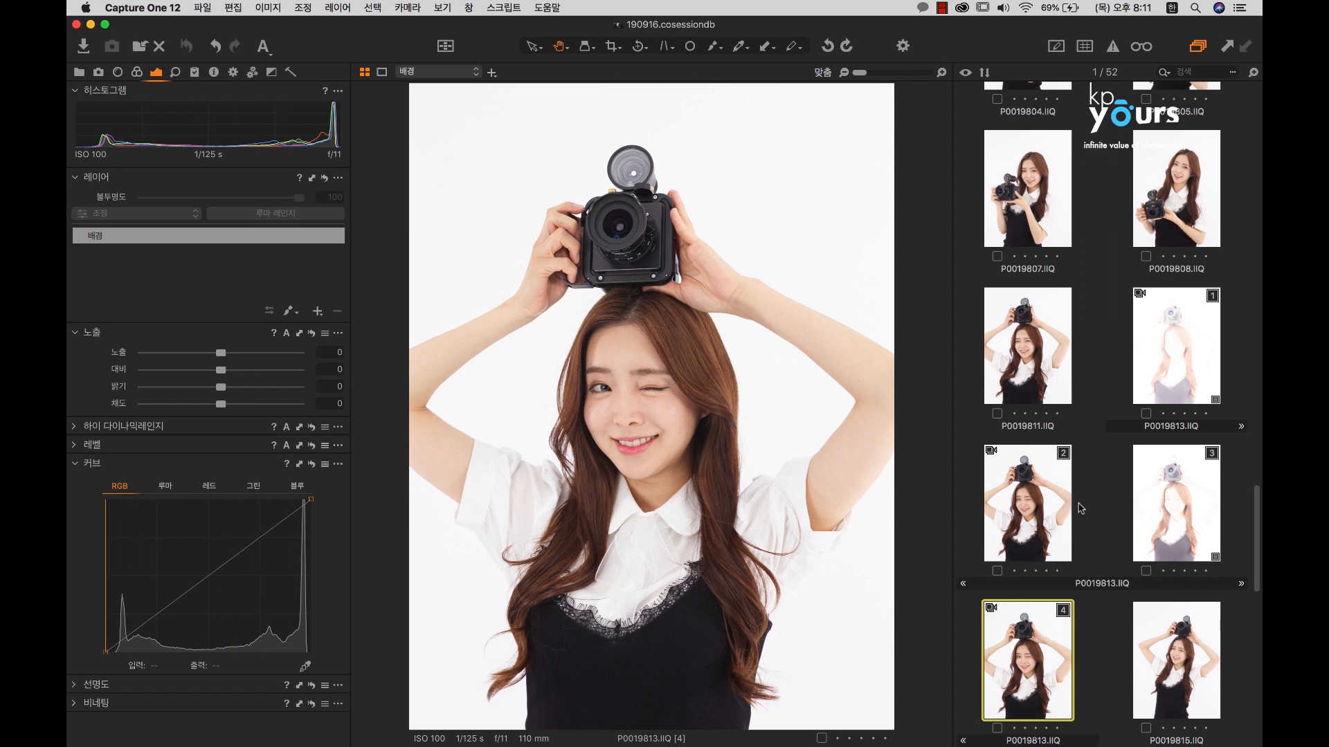
Delete the three extra variants of P0019813.IIQ and reset the remaining photo's adjustments.
key(super+BackSpace)
key(super+BackSpace)
key(super+BackSpace)
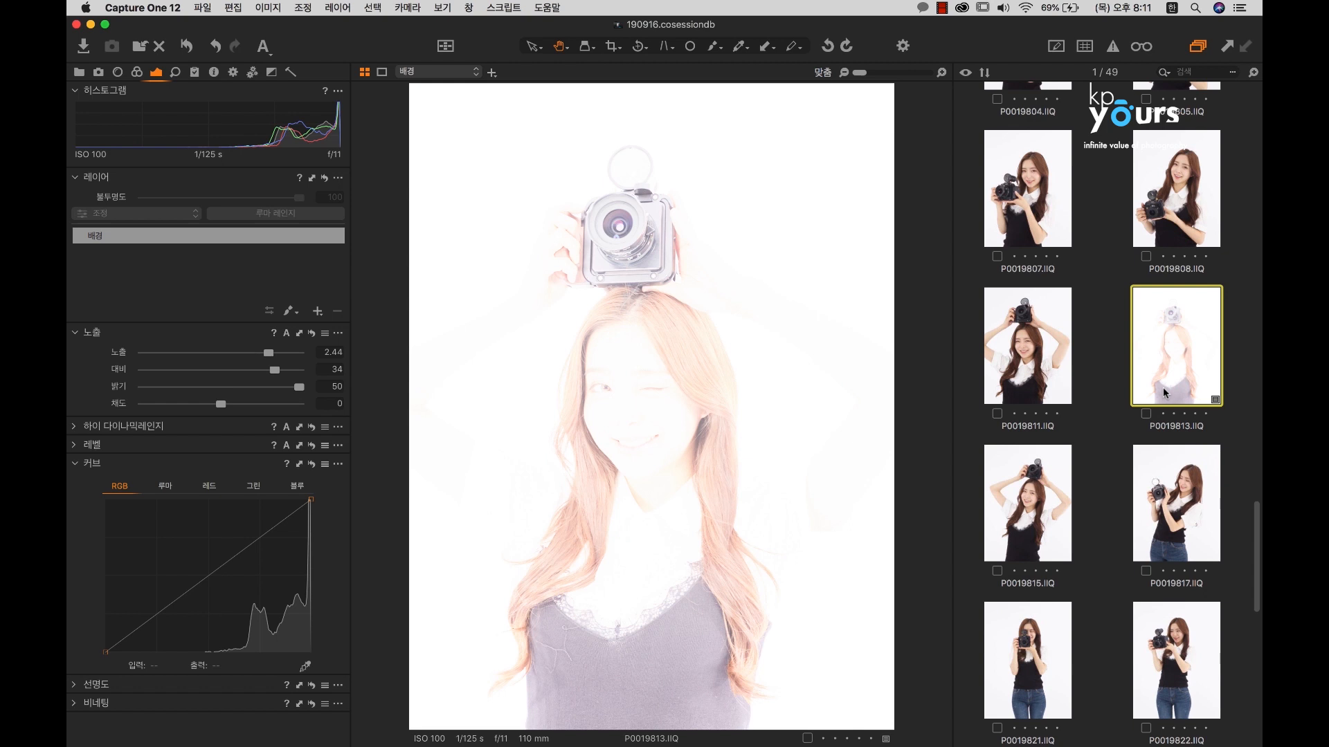
click(189, 45)
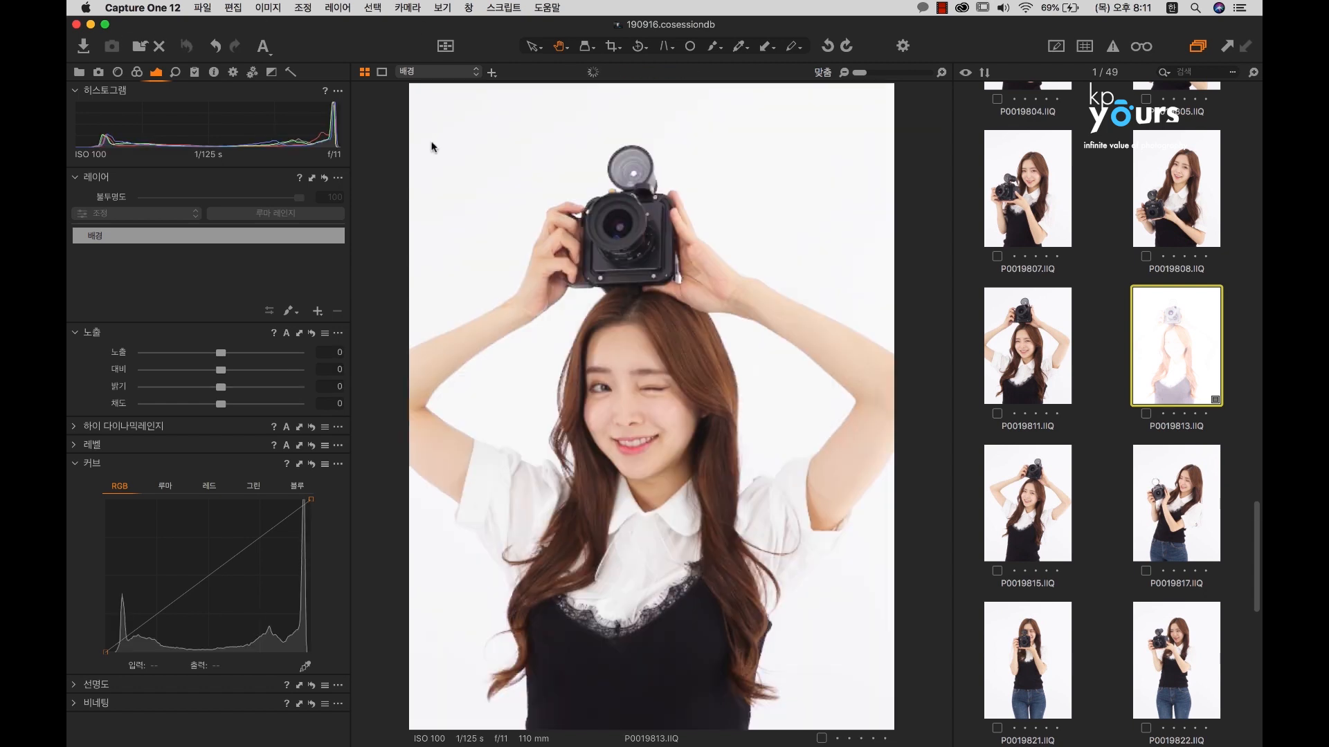
Clone the P0019813.IIQ variant three times and select the first variant.
right_click(1171, 366)
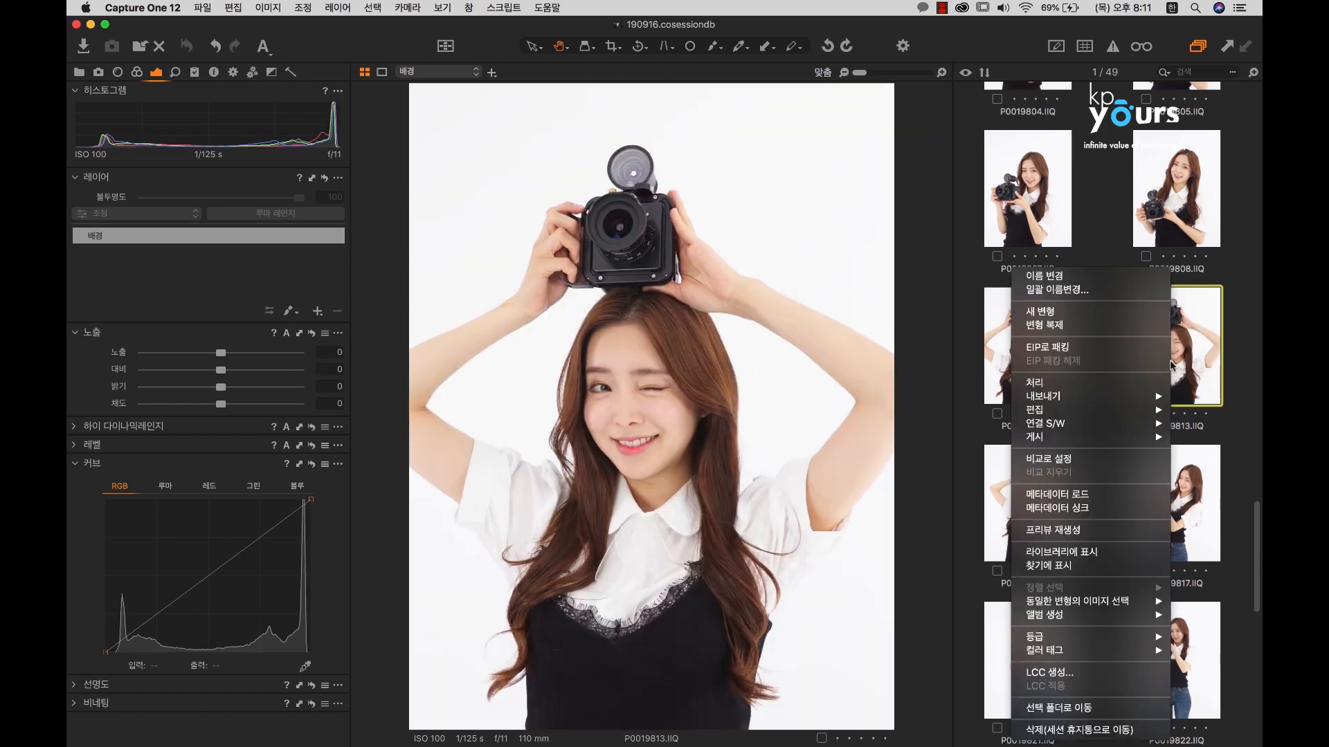
click(1091, 327)
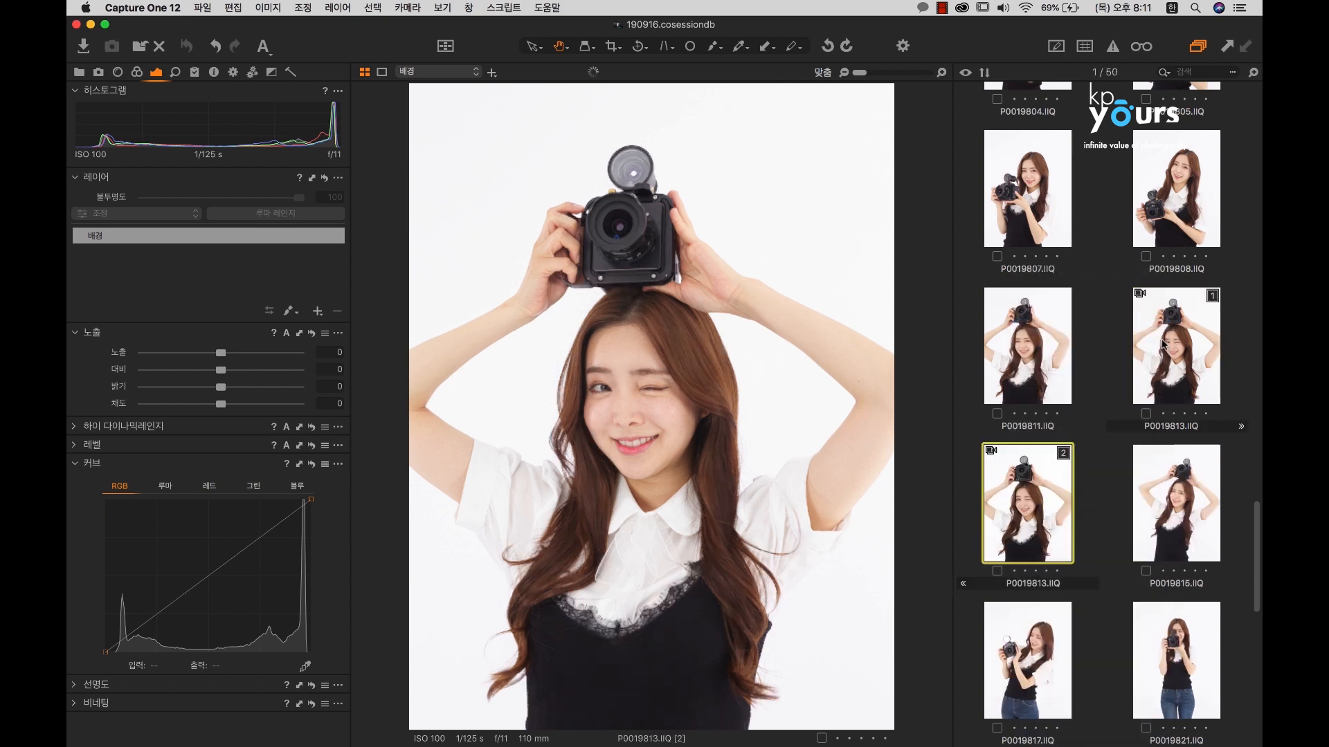
right_click(1162, 337)
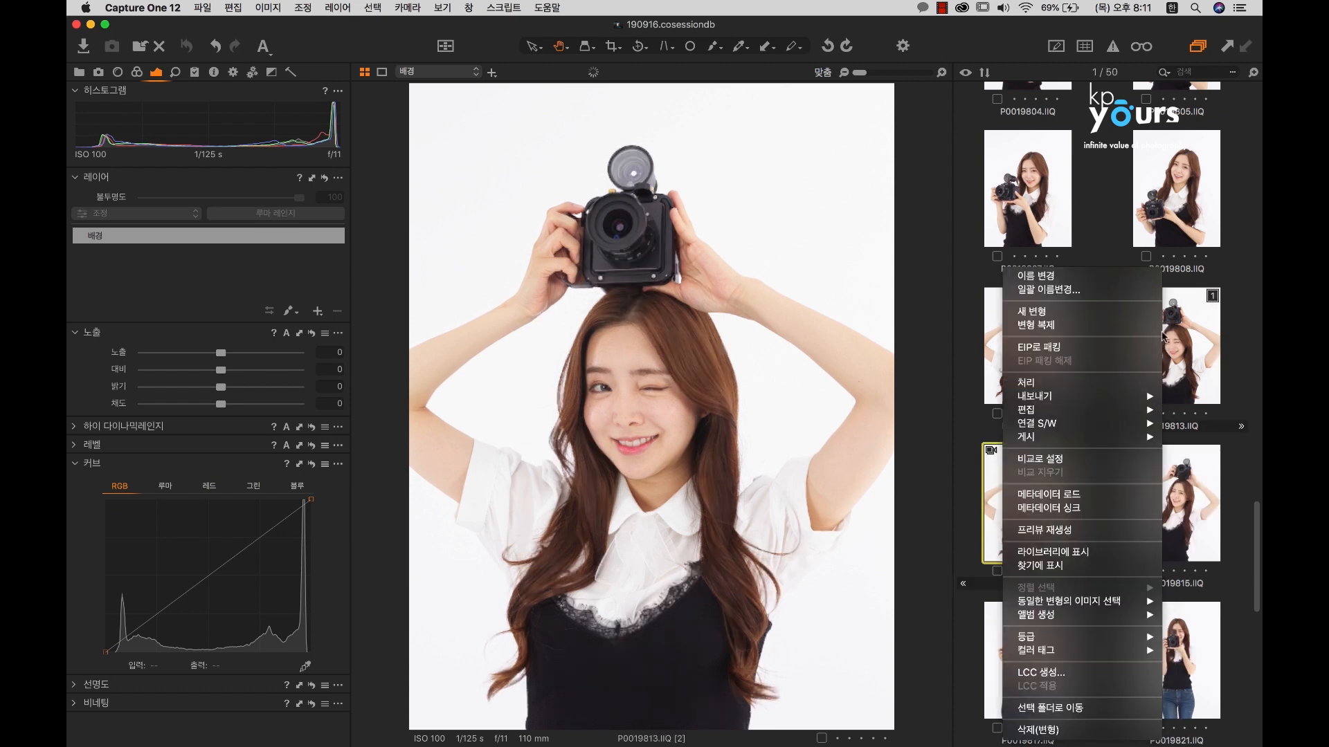
click(1100, 326)
right_click(1195, 339)
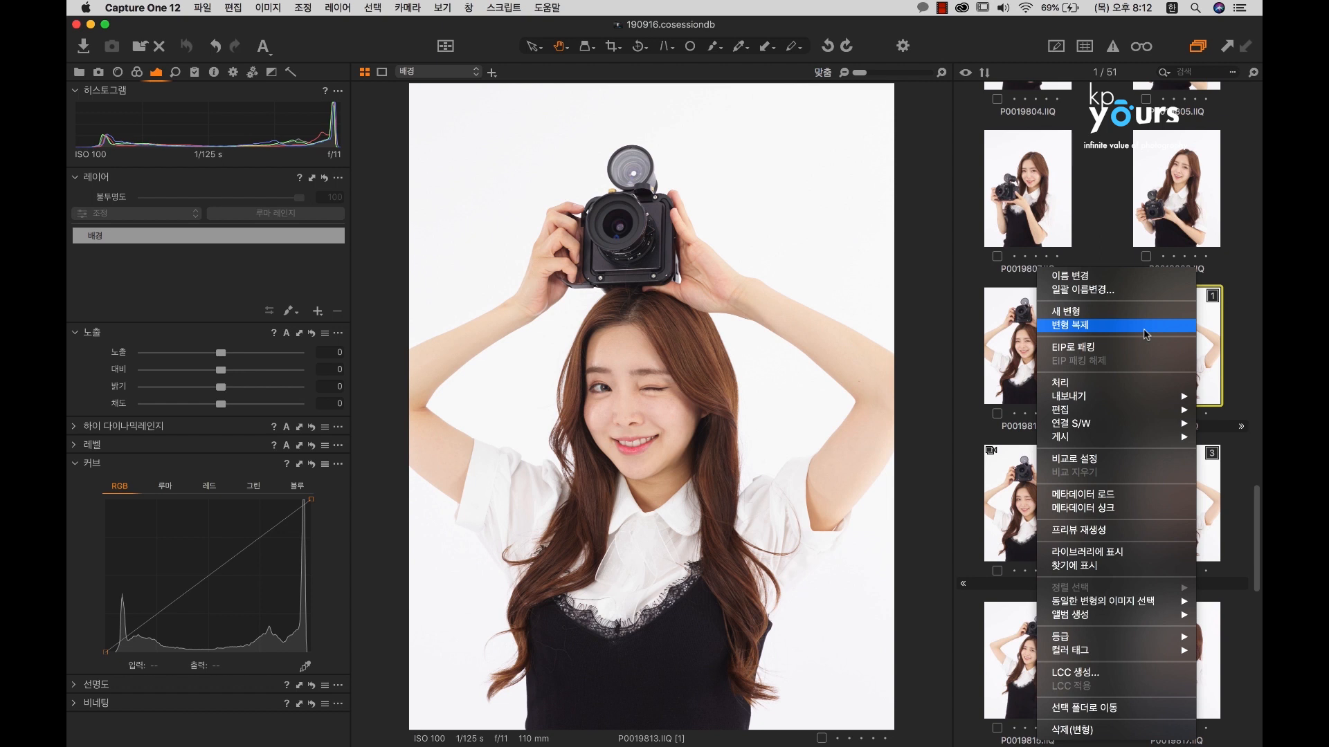
click(1149, 325)
click(1153, 375)
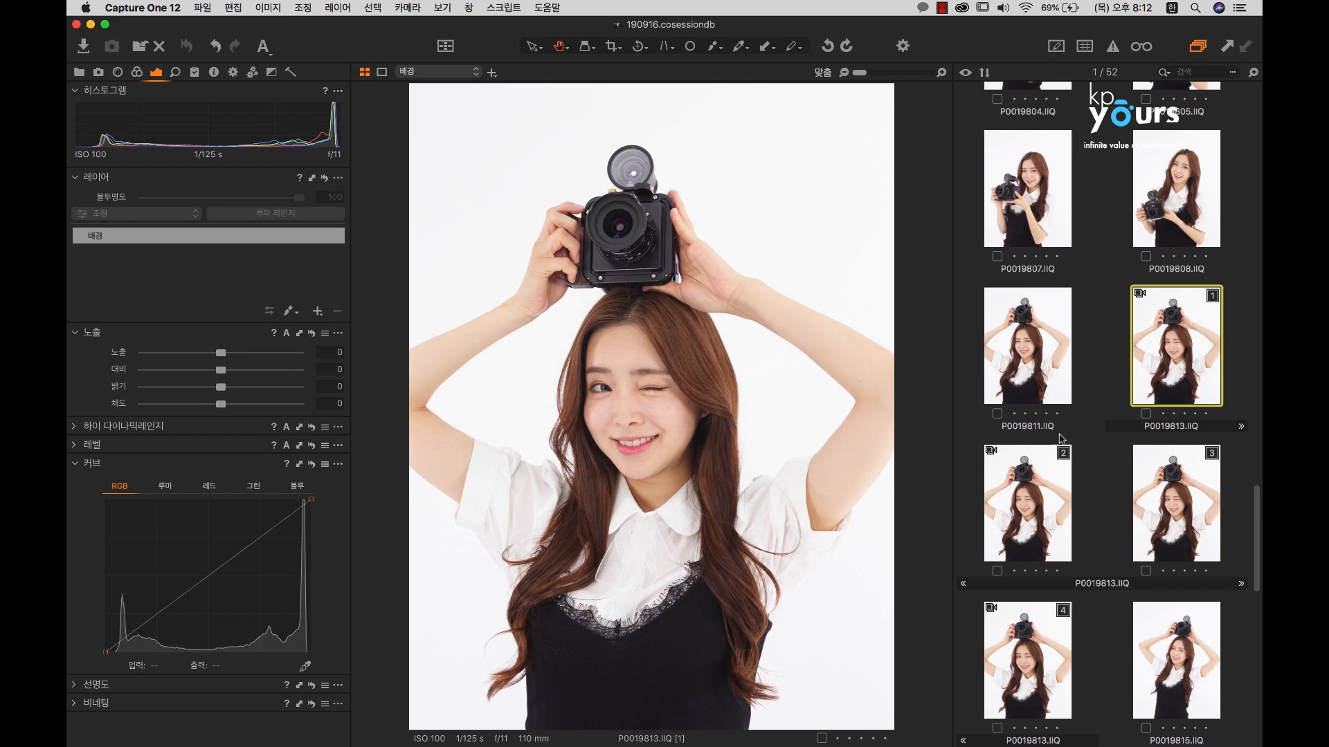
Display all four variants of P0019813.IIQ together in the viewer.
click(379, 73)
super+click(1055, 492)
super+click(1178, 489)
super+click(1061, 657)
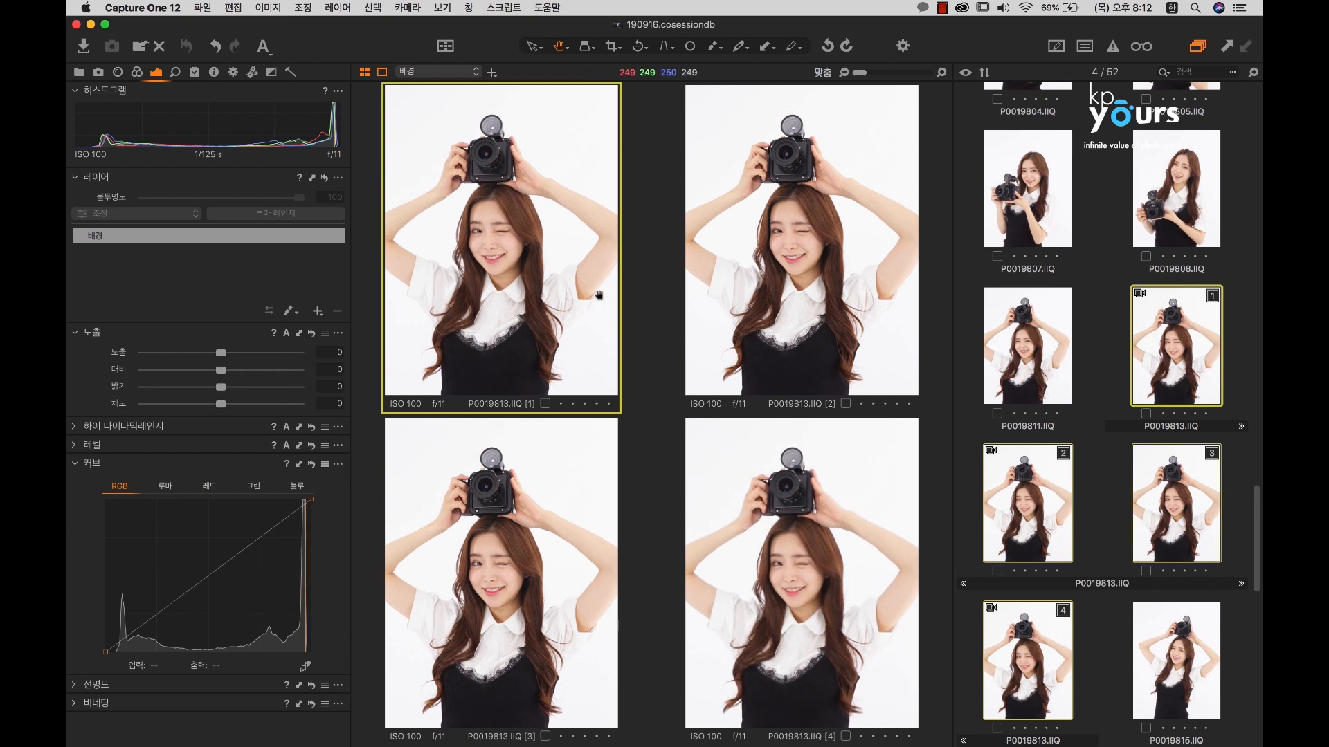
Make each of the four displayed variants the primary one in turn, finishing on variant 2.
click(742, 301)
click(547, 540)
click(755, 547)
click(562, 293)
click(796, 275)
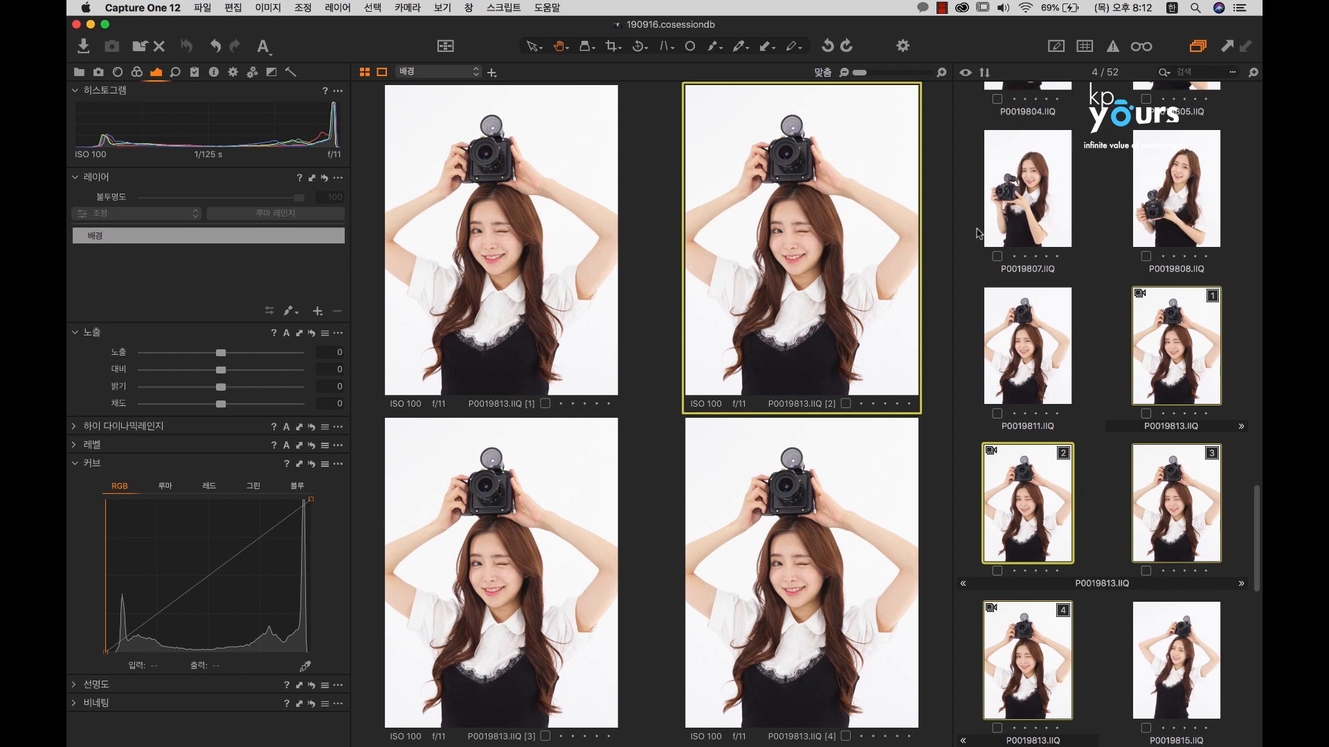
Browse the built-in styles, previewing Landscape across the four selected variants, and look through the Color Effects group.
click(193, 75)
click(167, 202)
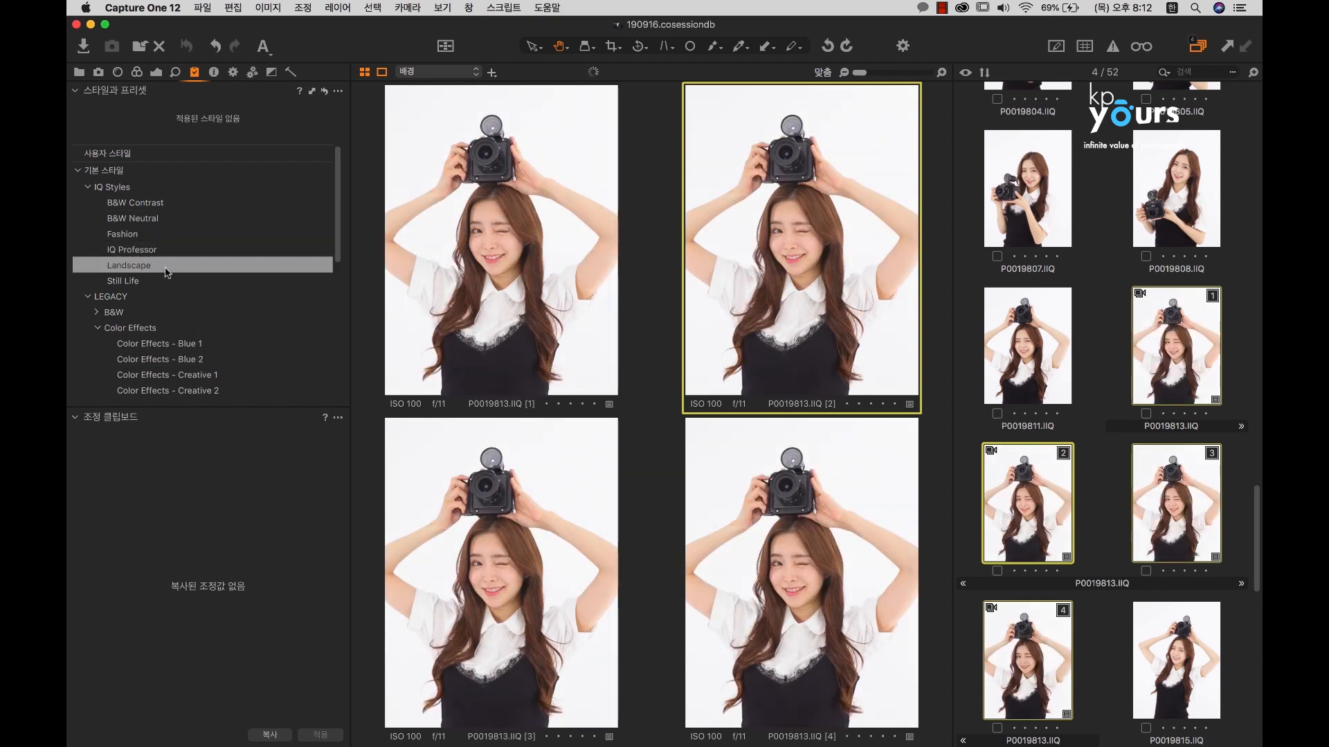
scroll(173, 277, down, 3)
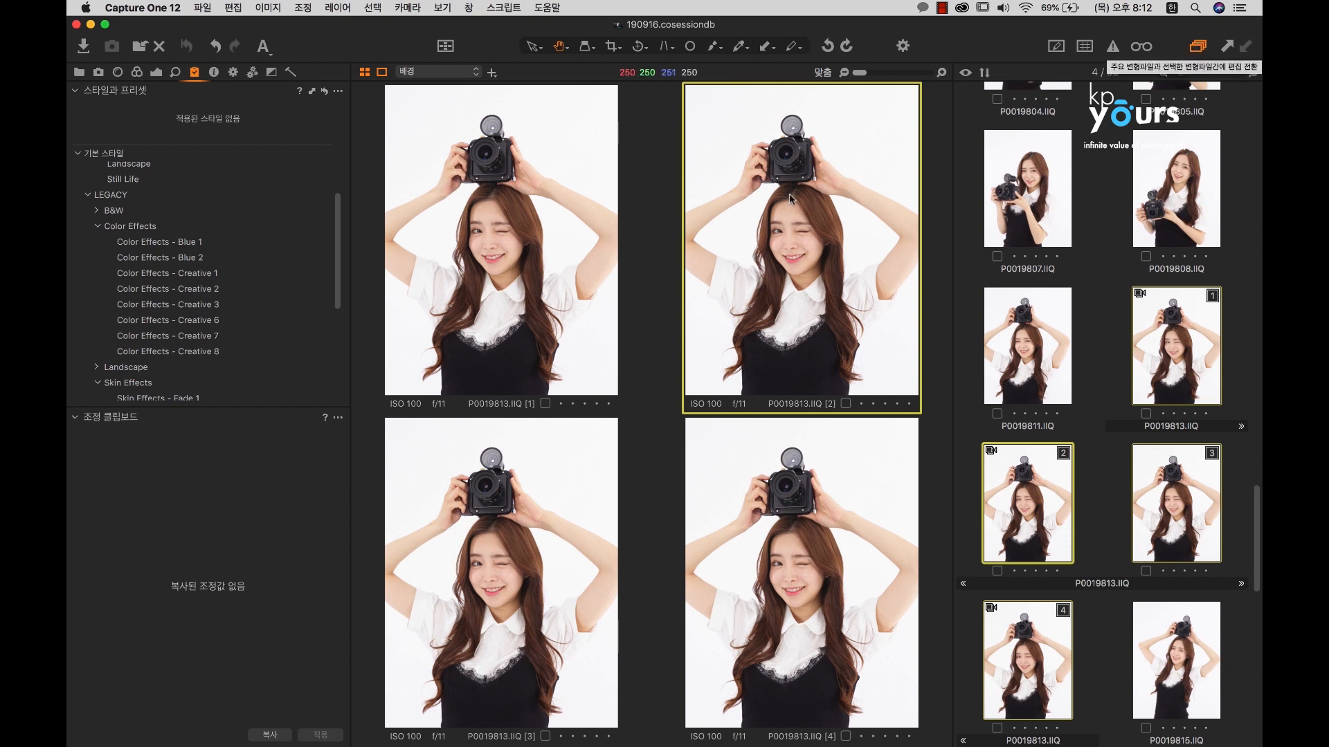
click(245, 323)
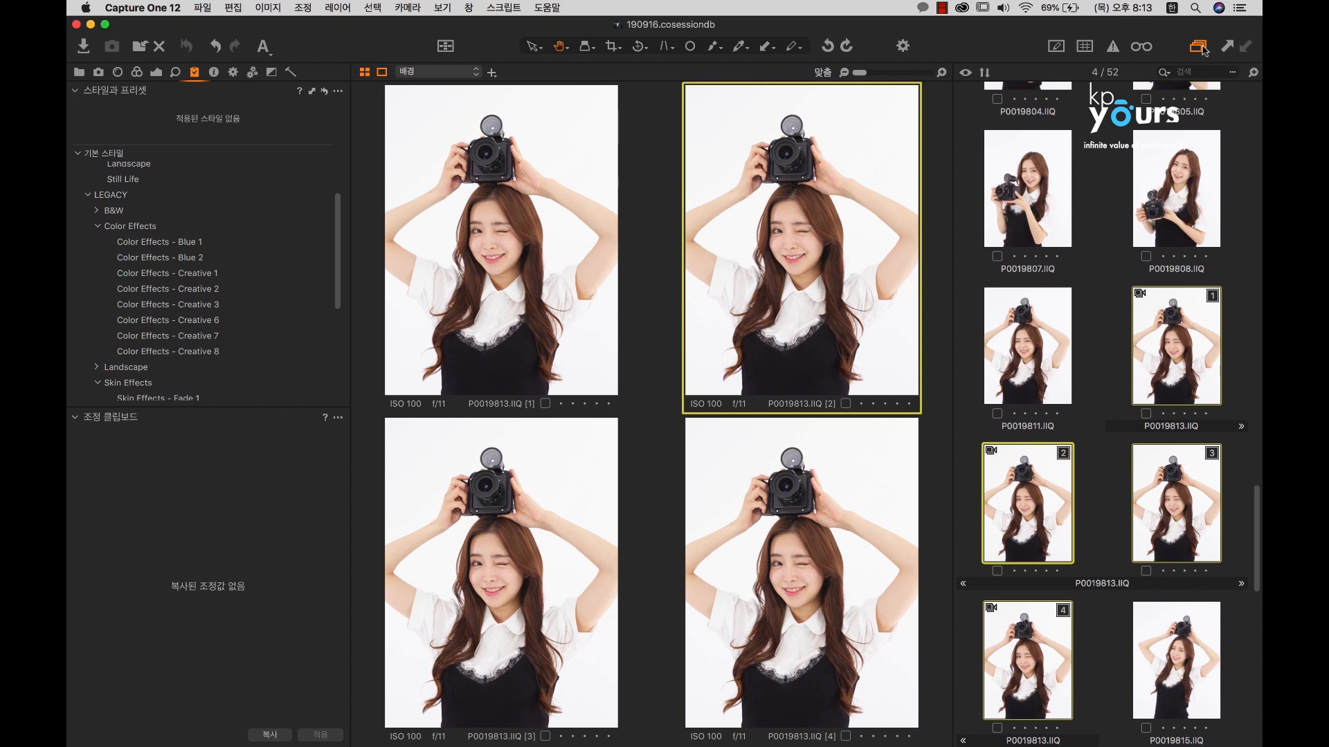
Turn off simultaneous editing of the selected variants and show the process summary for the JPEG sRGB recipe.
click(1202, 49)
click(233, 72)
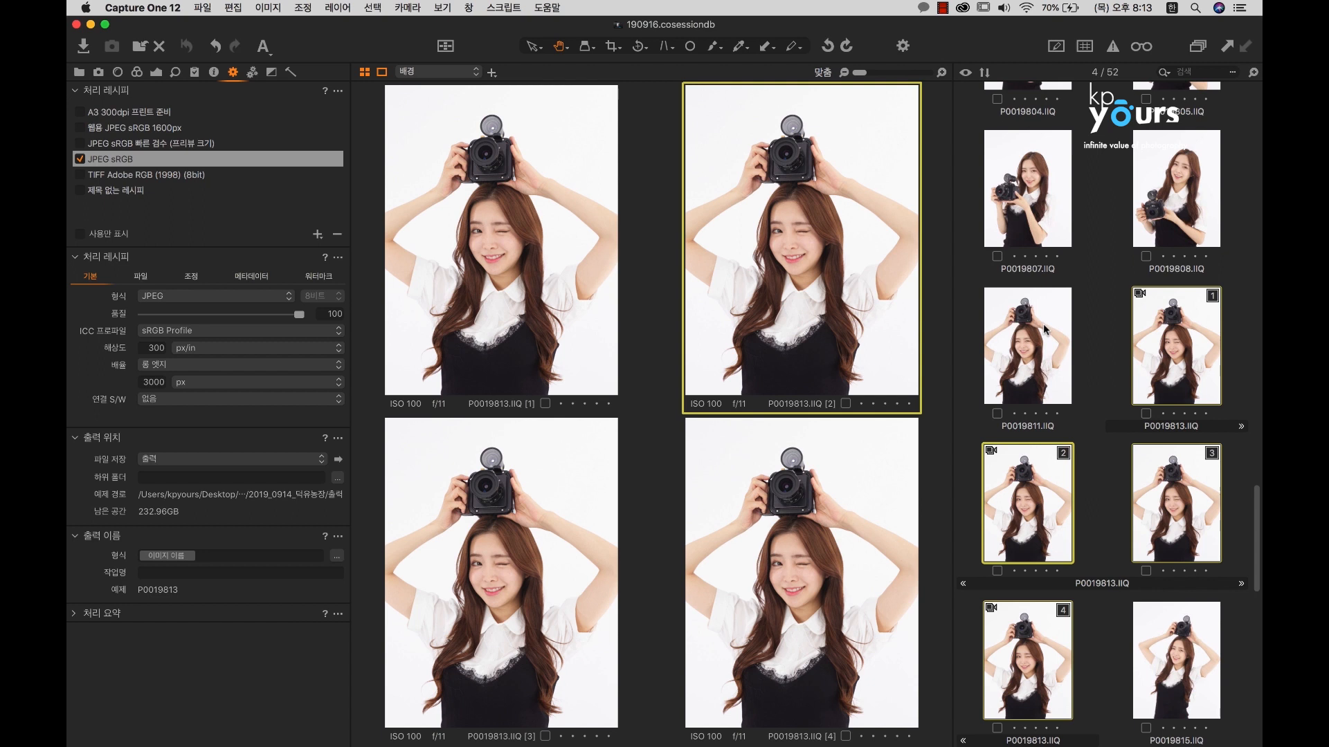
click(92, 614)
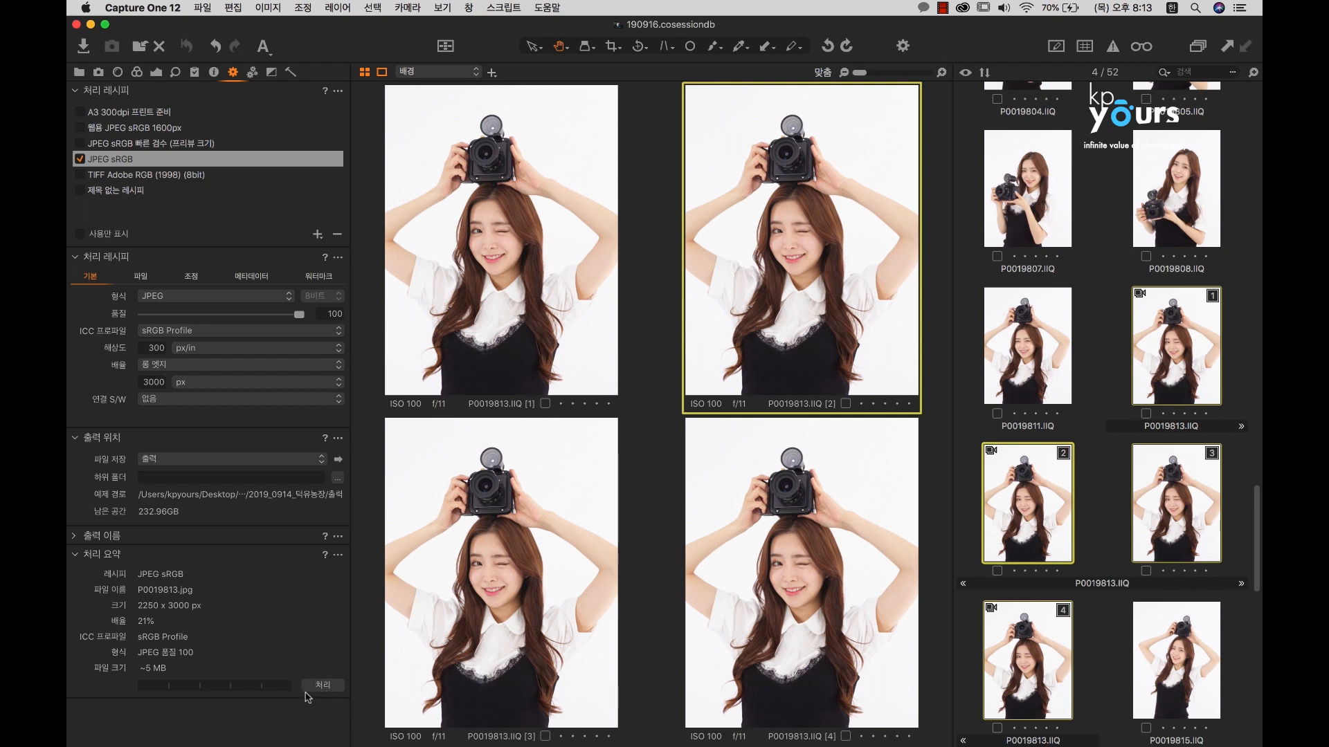
Show the composition grid over the four variants and hide it again.
click(1199, 47)
click(1085, 47)
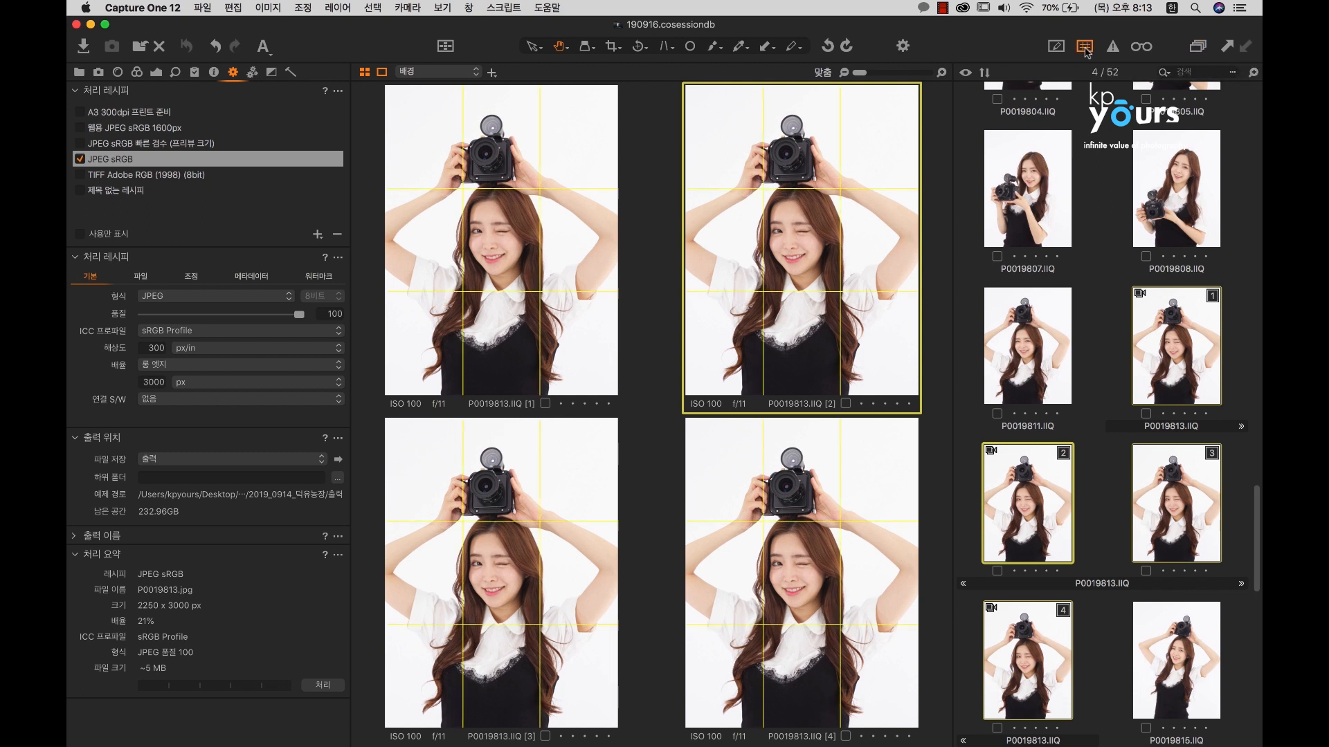
click(1084, 48)
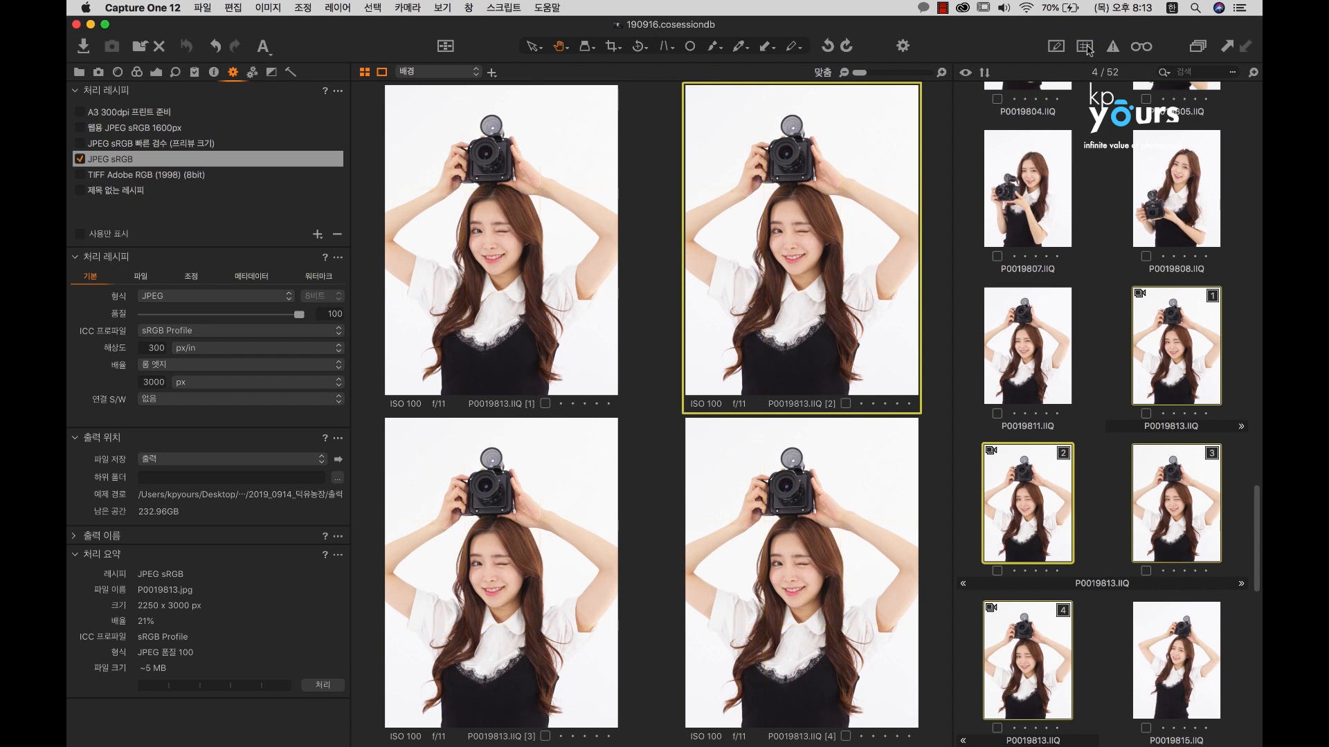
Turn on simultaneous editing, preview the Color Effects - Creative 1 style across the four selected variants, and turn simultaneous editing off again.
click(1112, 47)
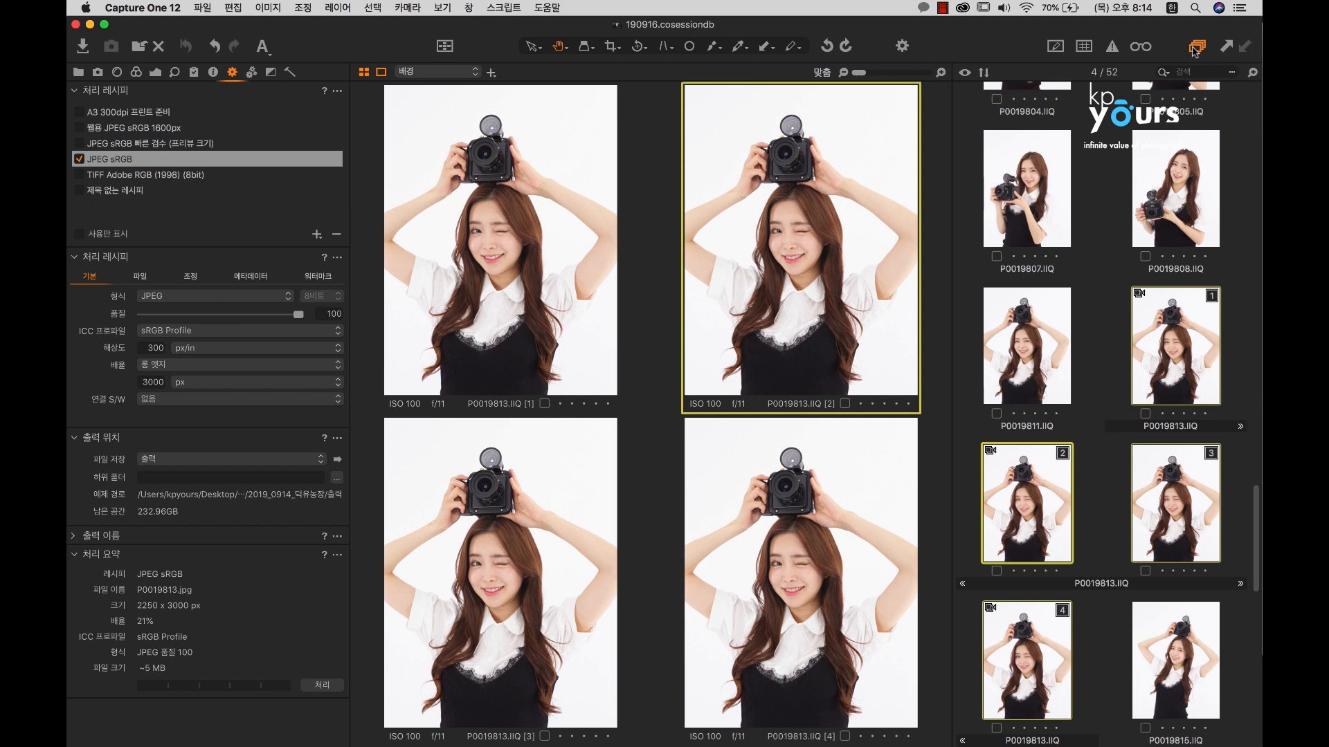
click(320, 686)
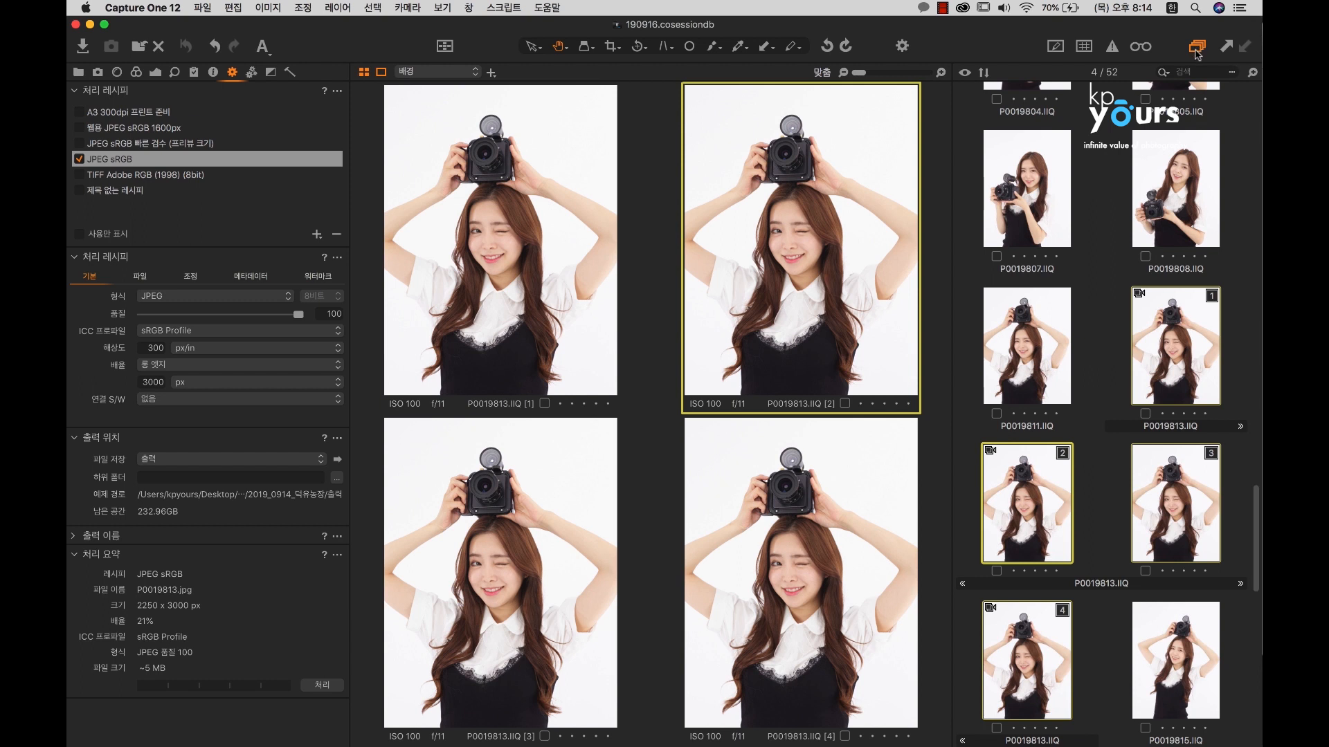
click(197, 72)
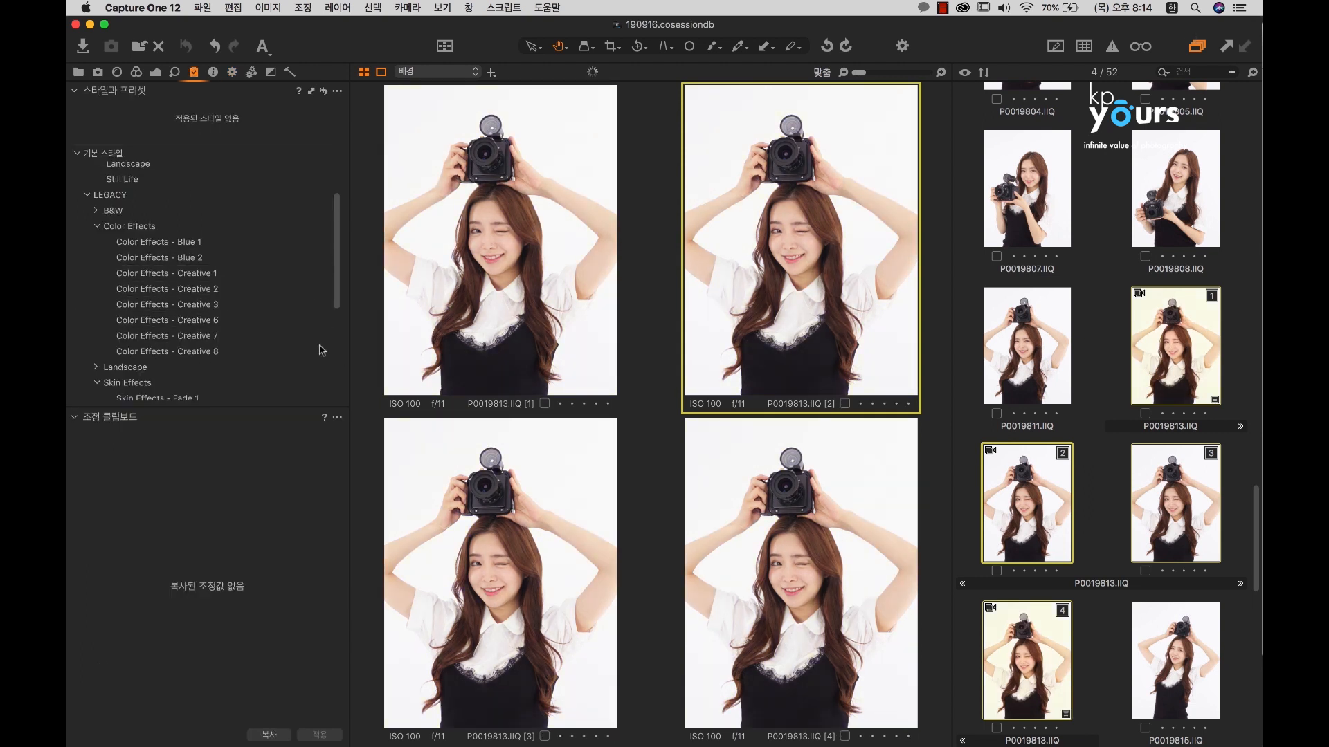
click(276, 274)
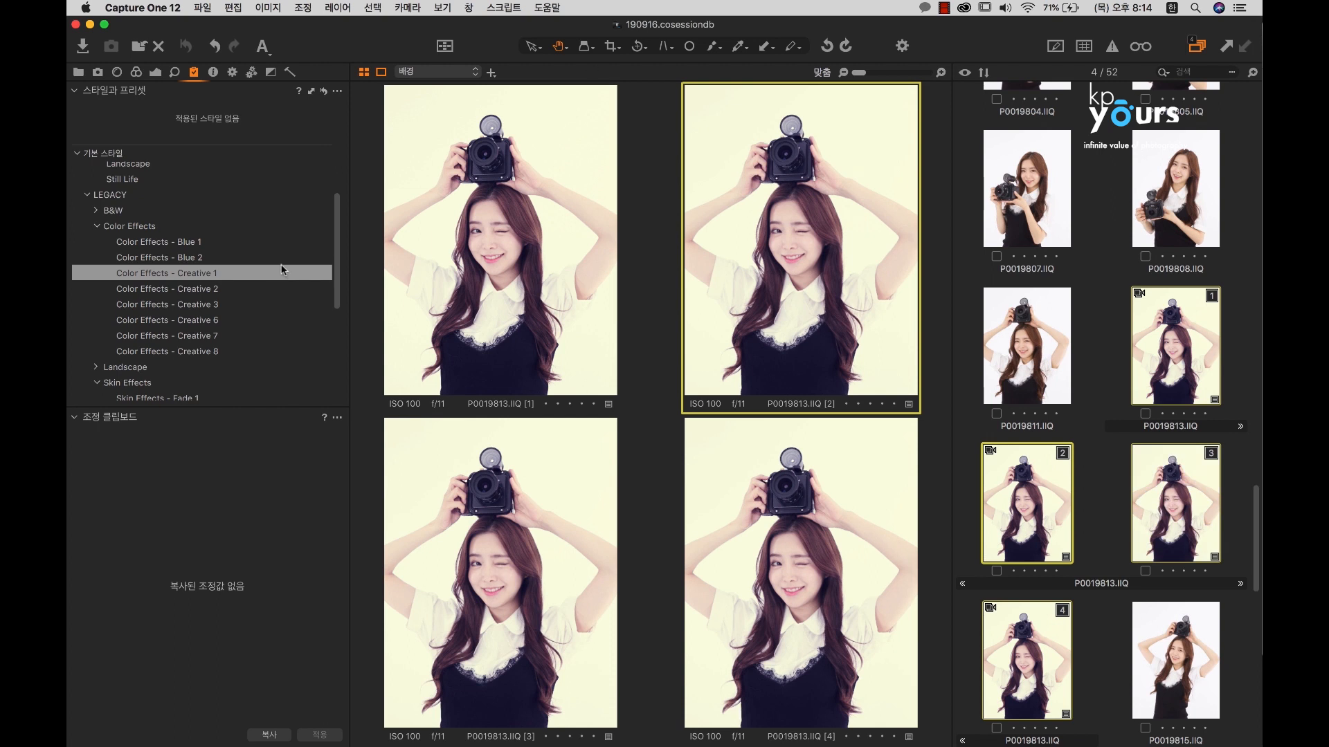
click(1197, 47)
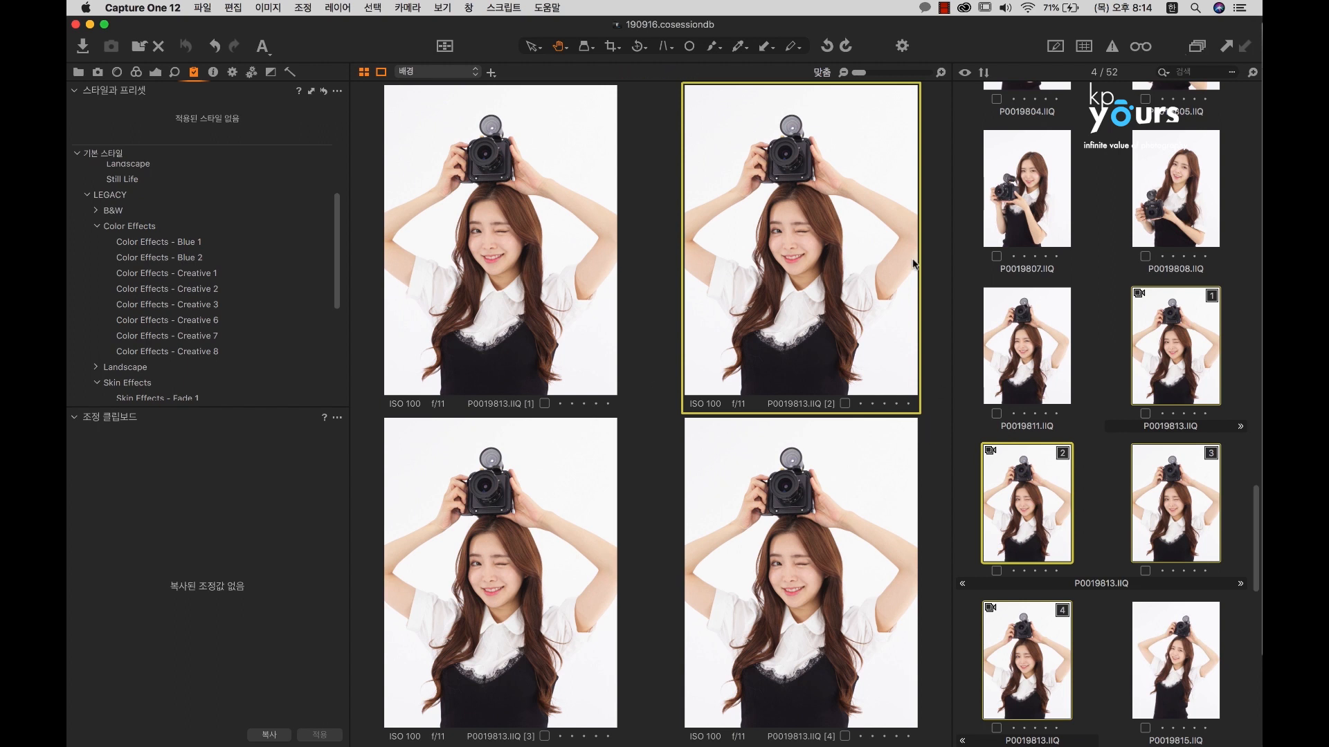
Apply separate styles to the variants: Color Effects - Creative 2 to variant 2, a near-monochrome style to variant 3, Color Effects - Creative 8 to variant 4.
click(139, 289)
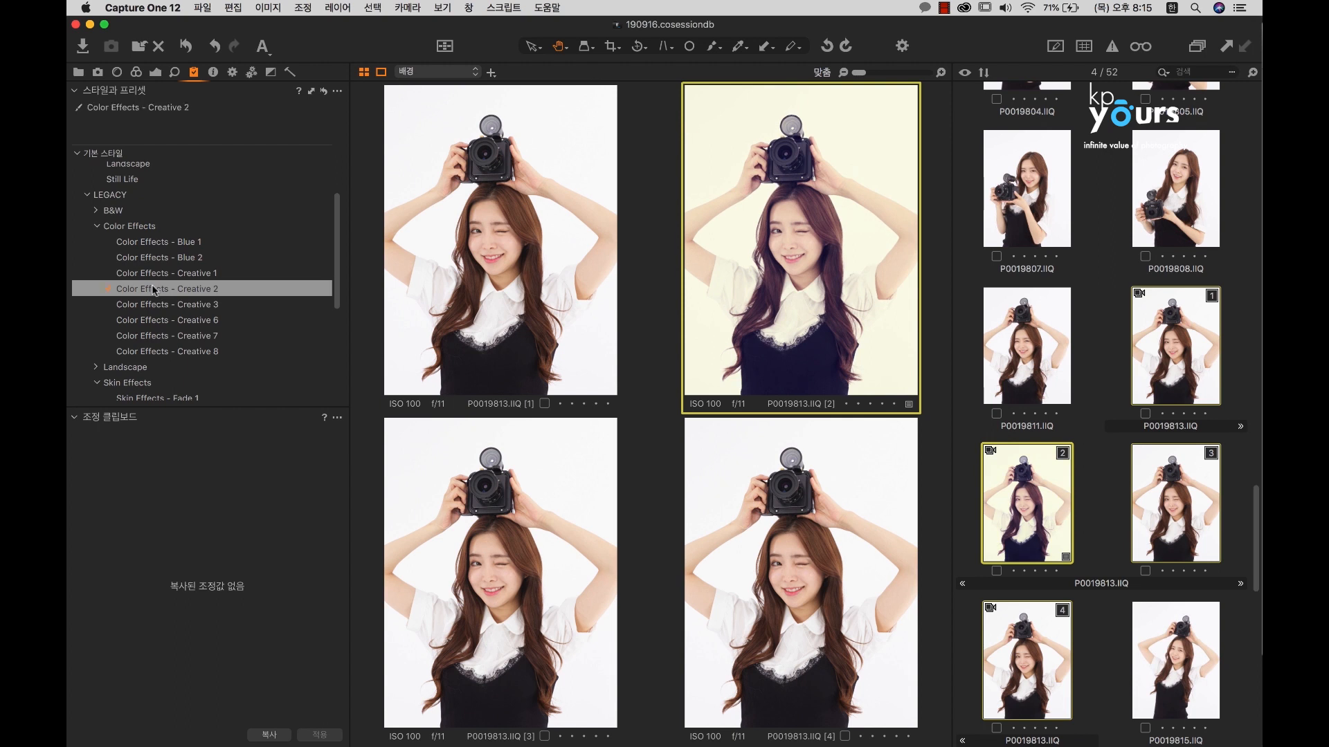
key(Right)
scroll(256, 325, up, 3)
scroll(253, 318, down, 10)
click(231, 286)
click(719, 498)
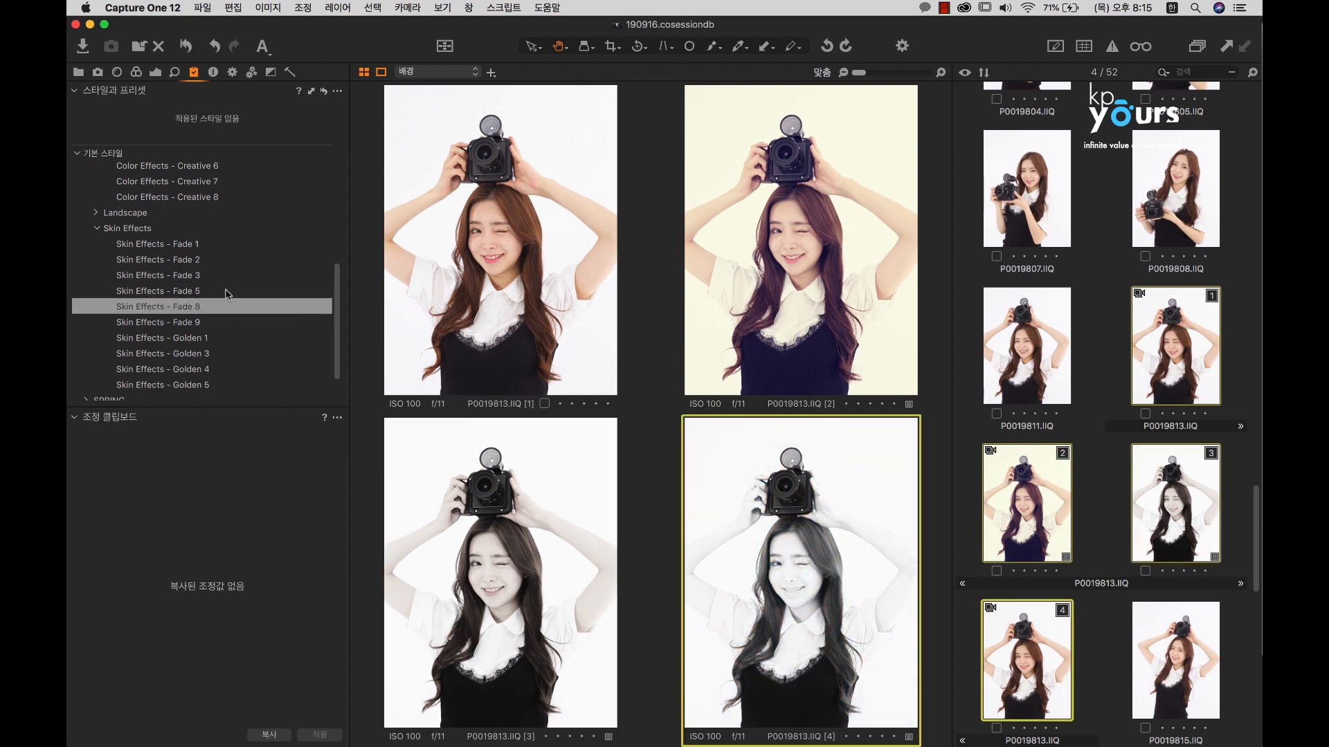
click(167, 197)
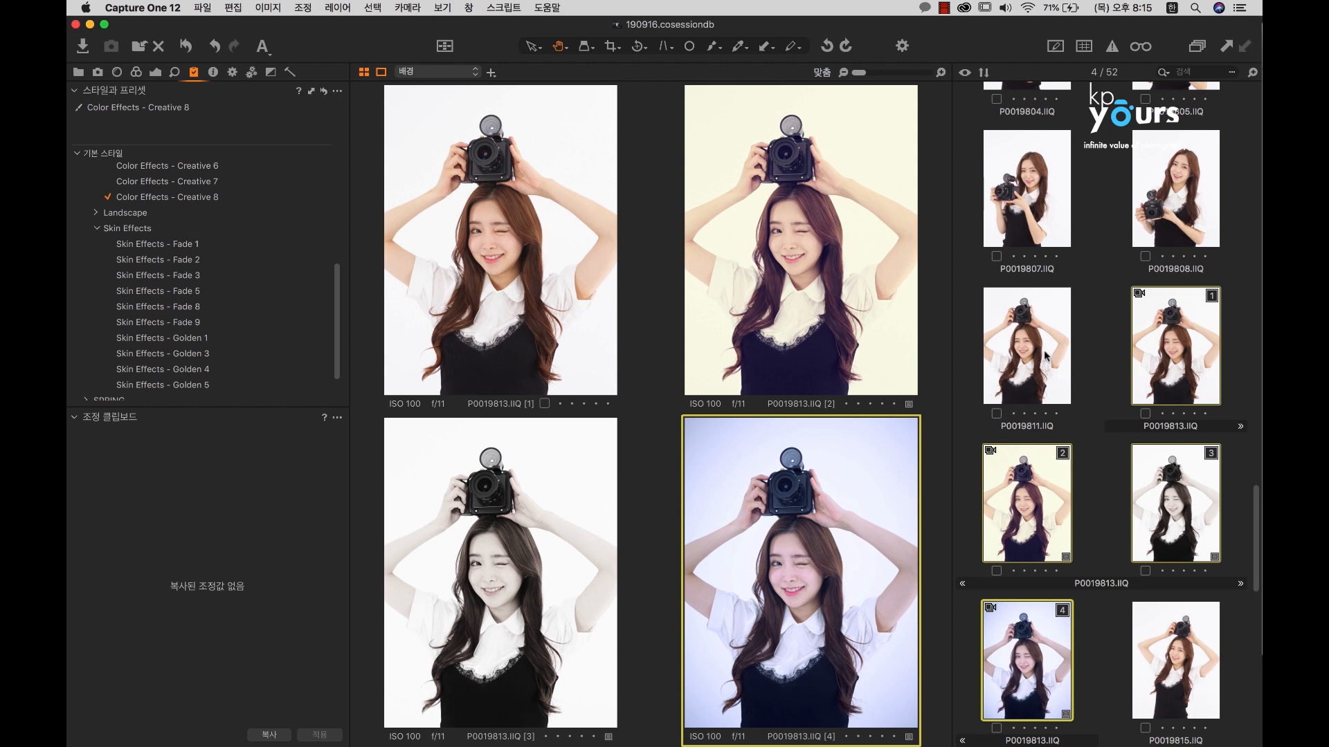
Toggle the thumbnail browser and the tool area off and on, leaving both hidden so the four variants stand side by side.
key(super+b)
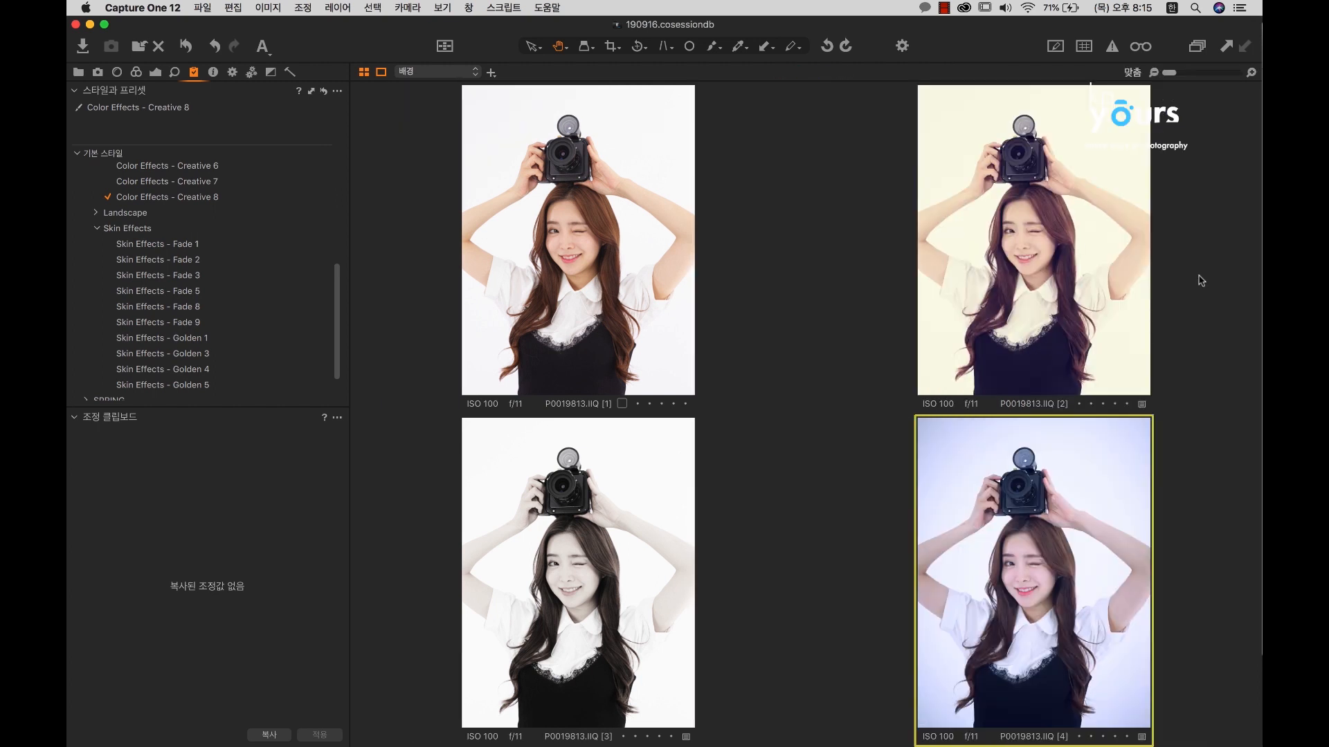
key(super+t)
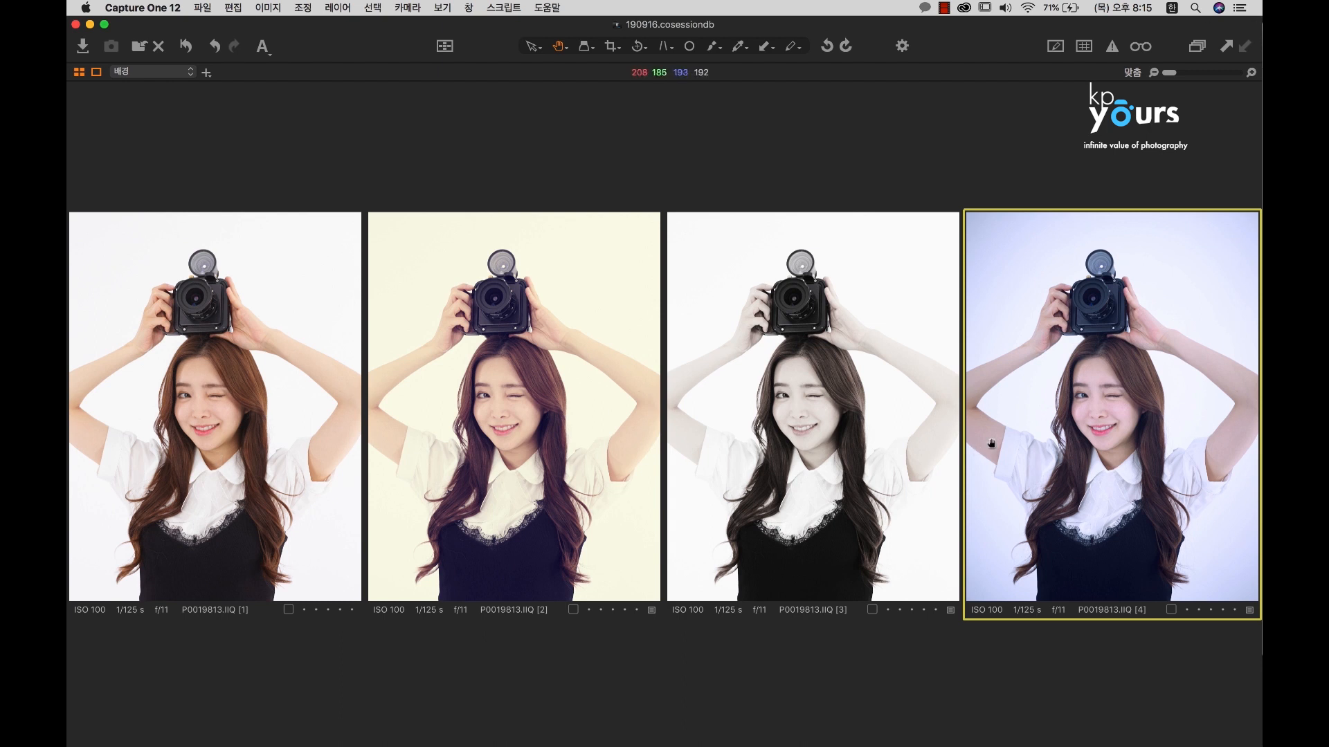
key(super+b)
key(super+t)
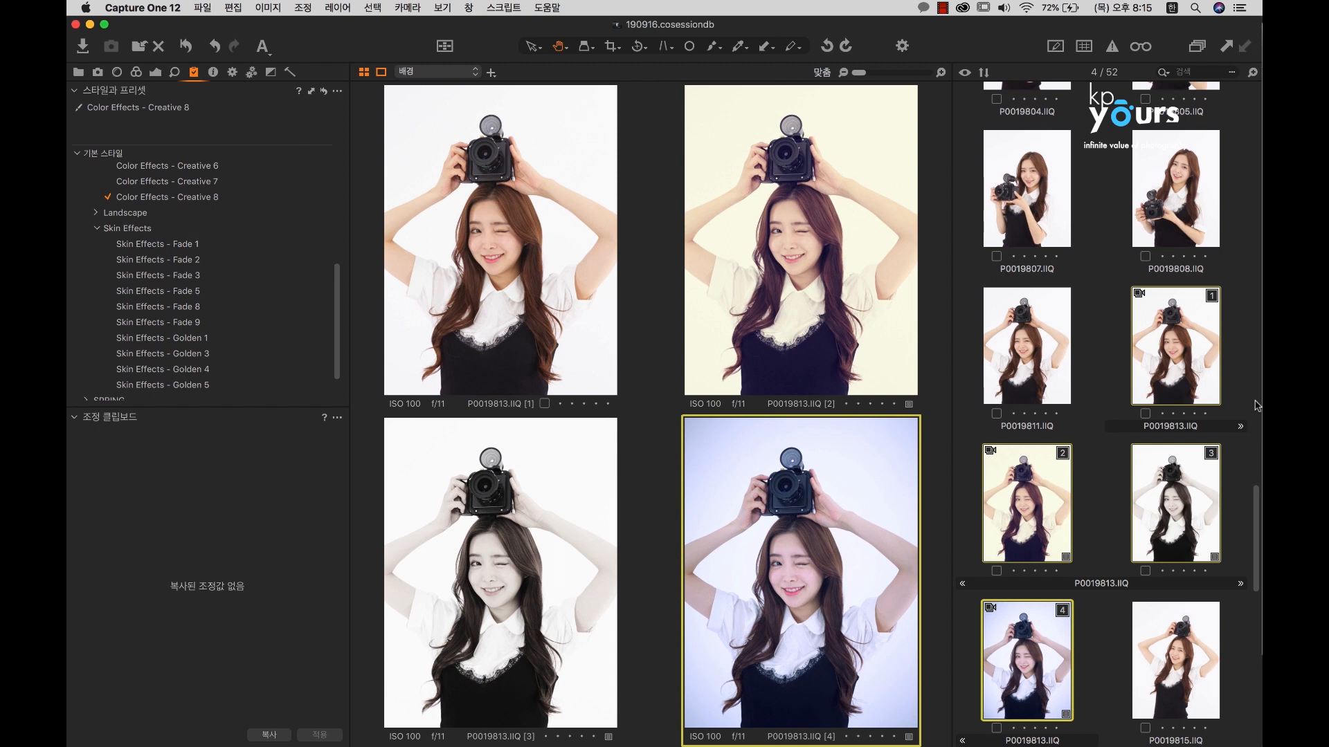
key(alt+super+t)
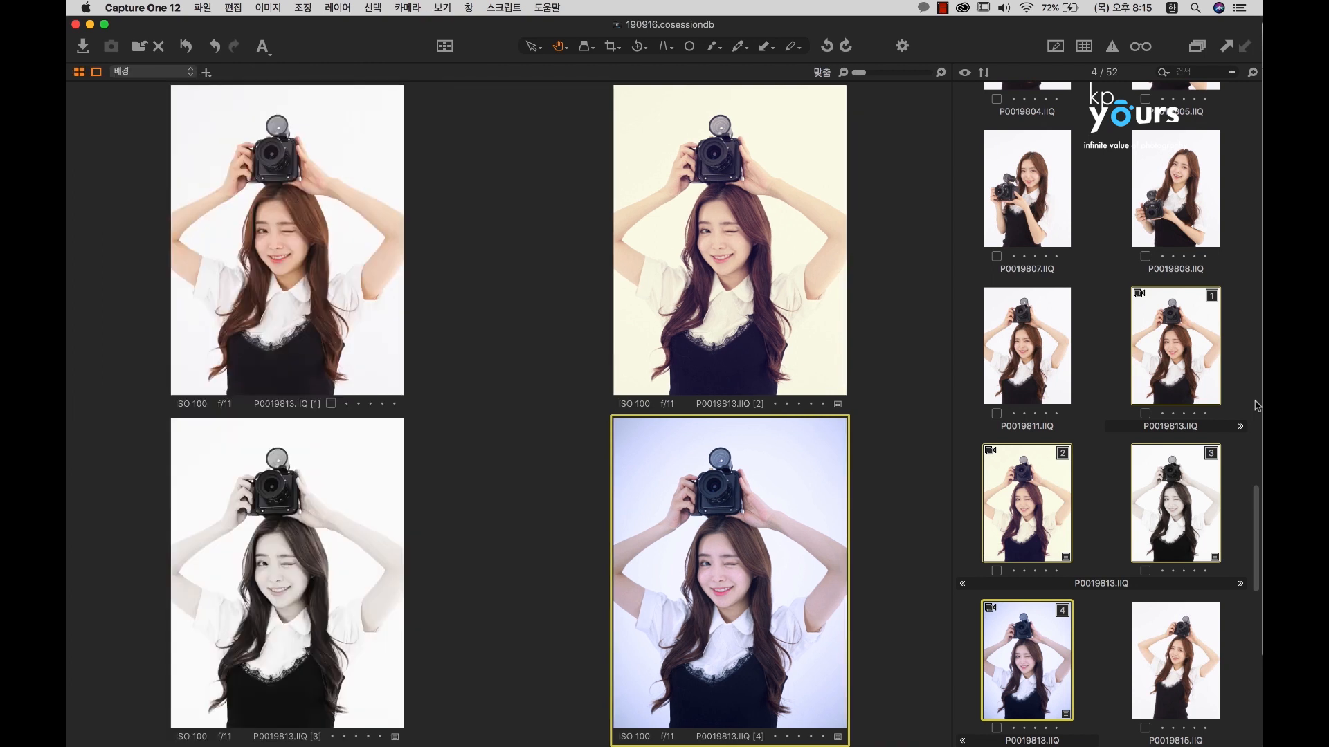
key(super+b)
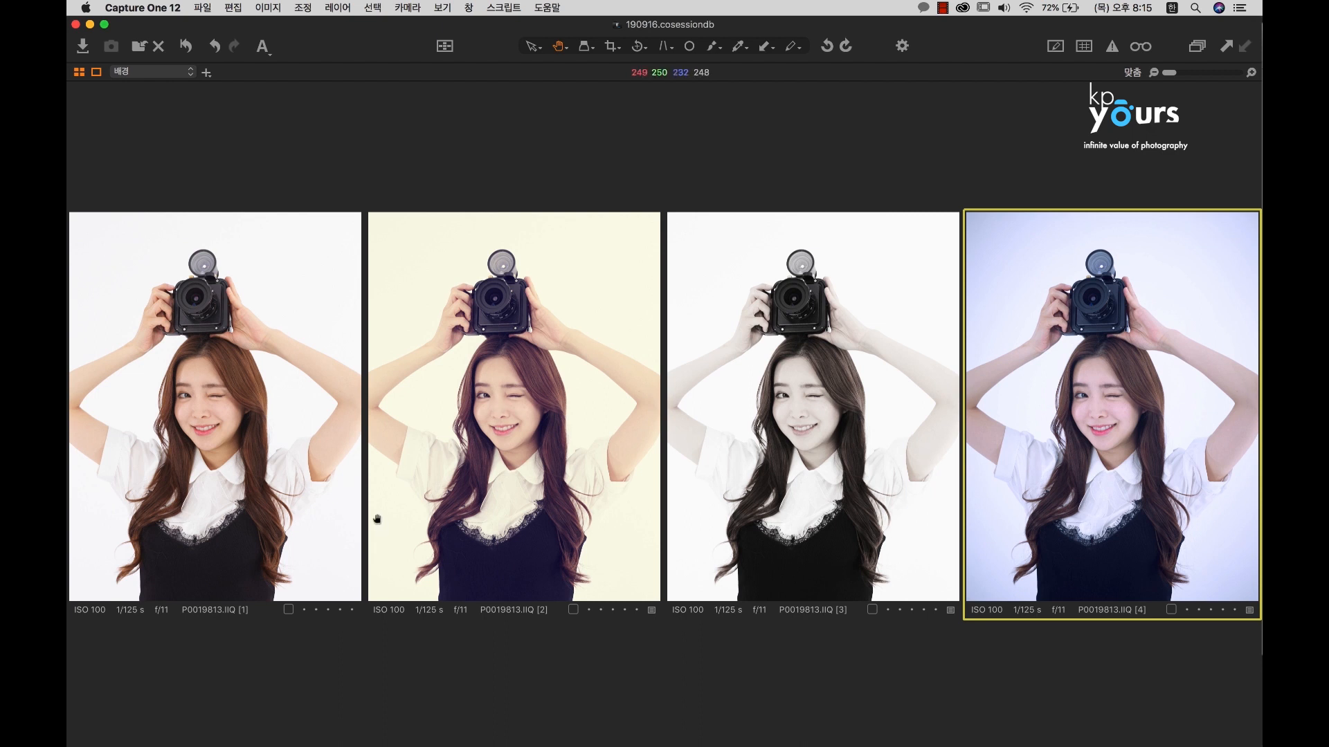
Switch the primary selection among the four side-by-side variants, ending on variant 3.
click(293, 429)
click(421, 415)
click(887, 396)
click(1109, 381)
click(634, 383)
click(920, 394)
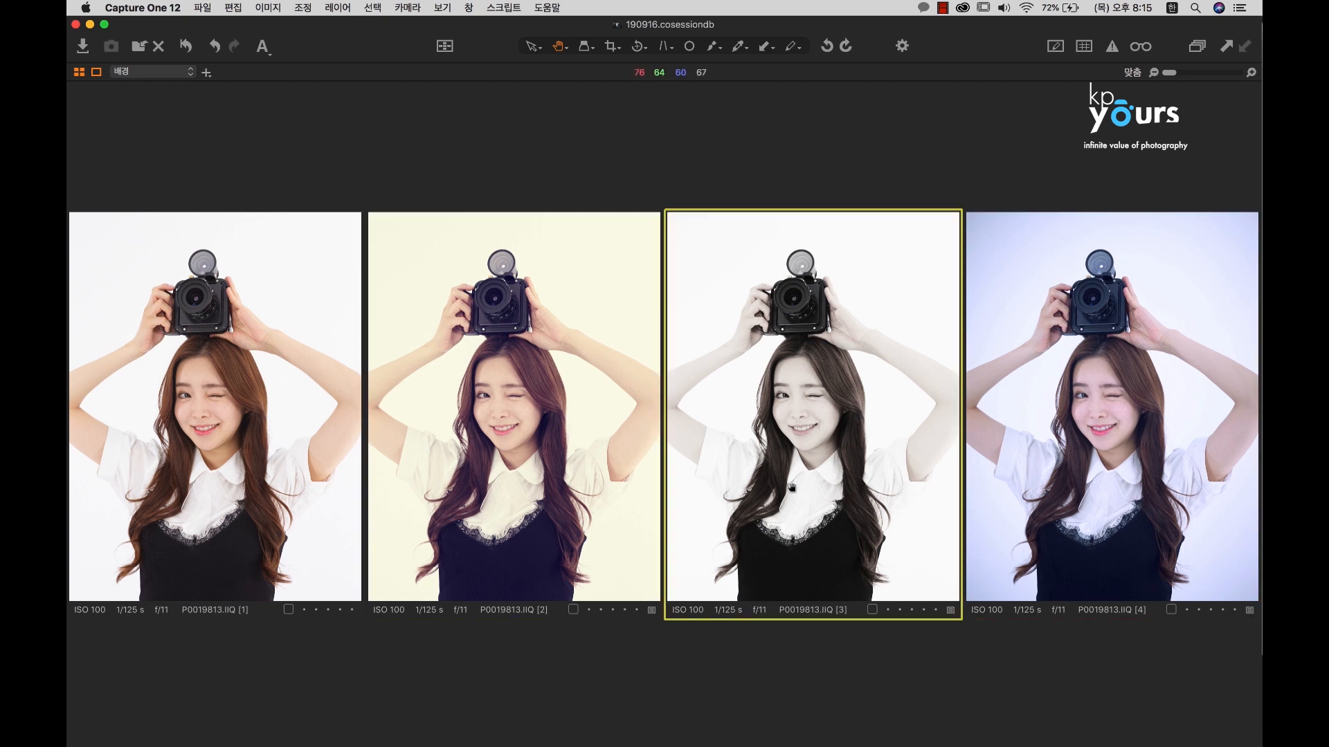
Zoom variant 3 to 100% and back out, and do the same with variant 2, independently of the other variants.
scroll(798, 395, up, 3)
scroll(798, 393, up, 2)
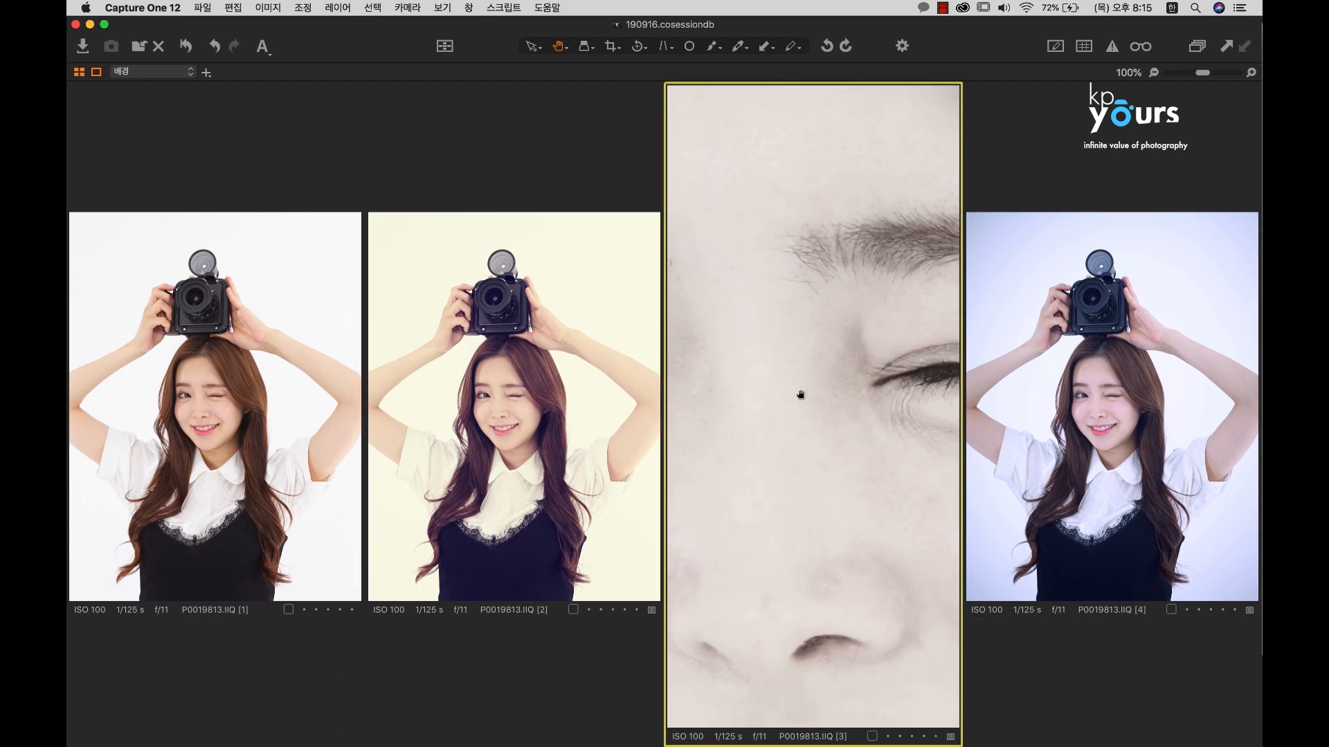
scroll(800, 395, down, 2)
click(521, 401)
scroll(521, 401, up, 2)
scroll(521, 398, up, 1)
scroll(522, 388, down, 3)
scroll(747, 409, down, 3)
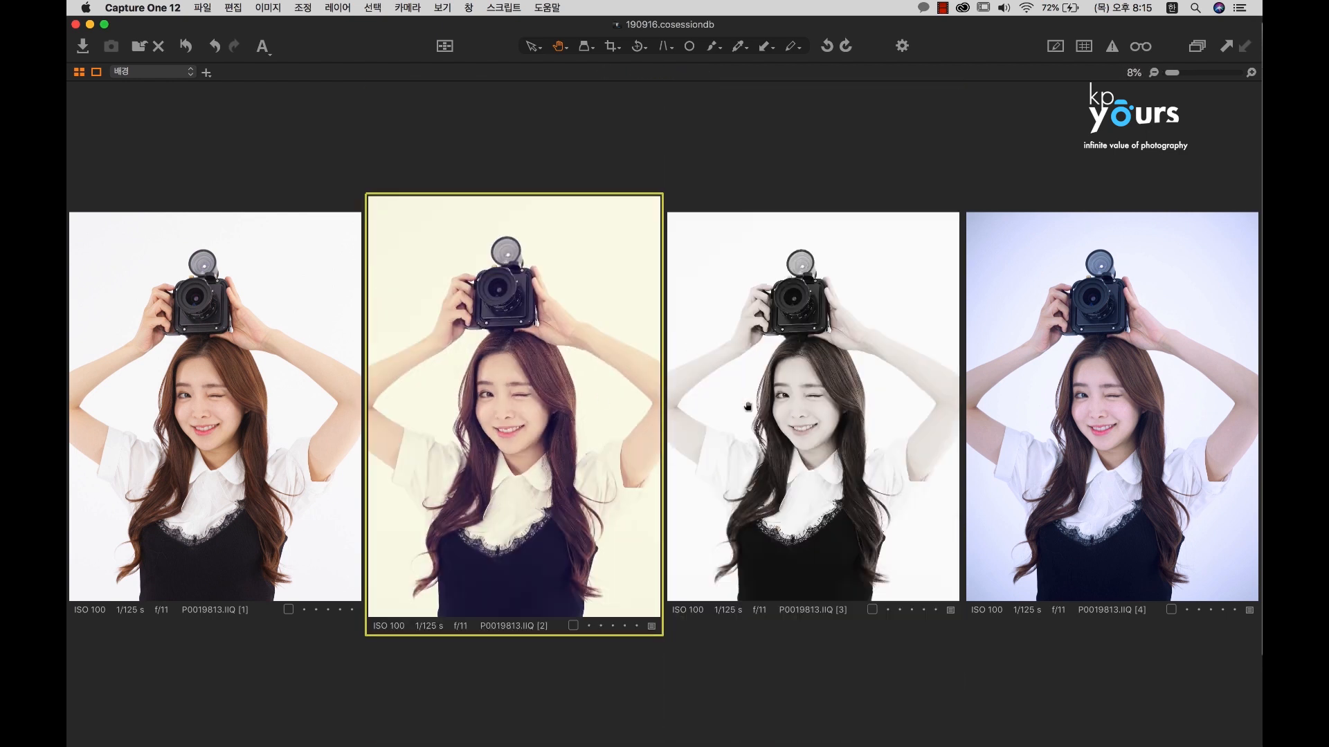
scroll(593, 394, down, 1)
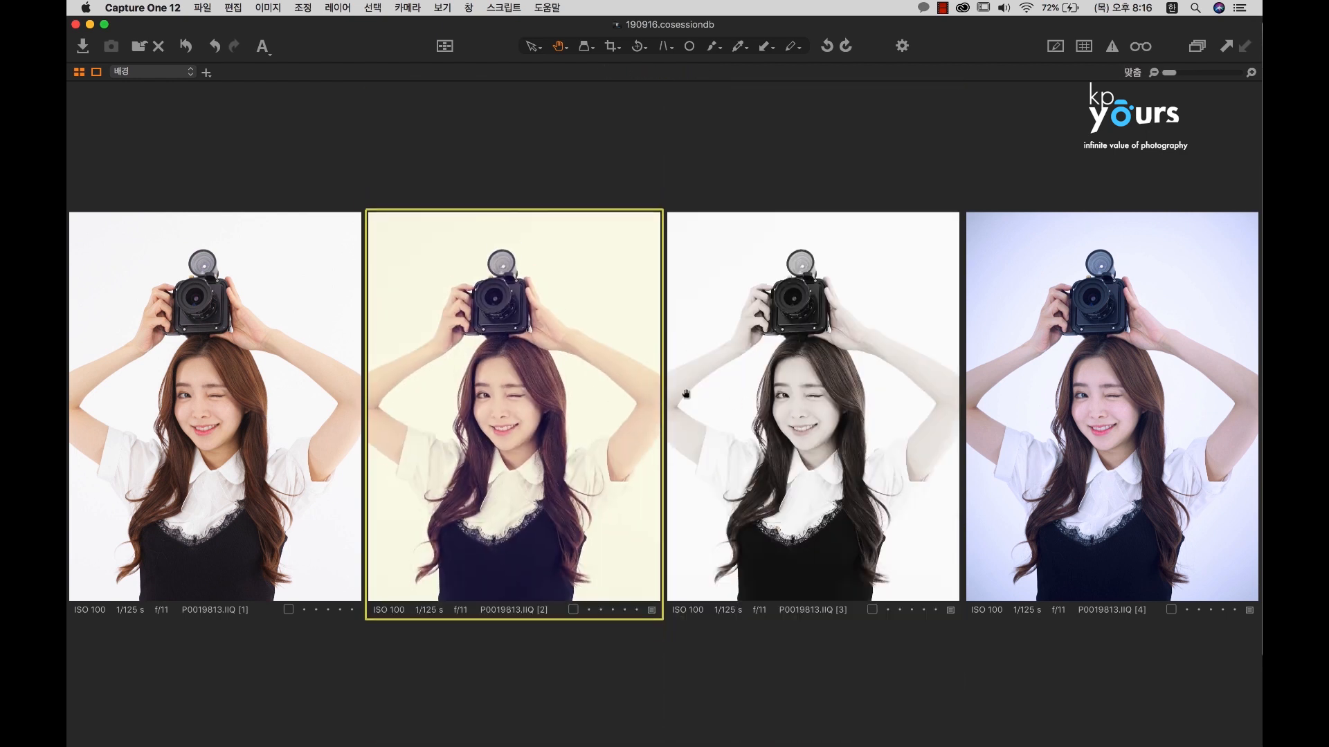
Zoom all four variants together to 100% and back, comparing the face and camera details at the same spots.
scroll(776, 413, up, 5)
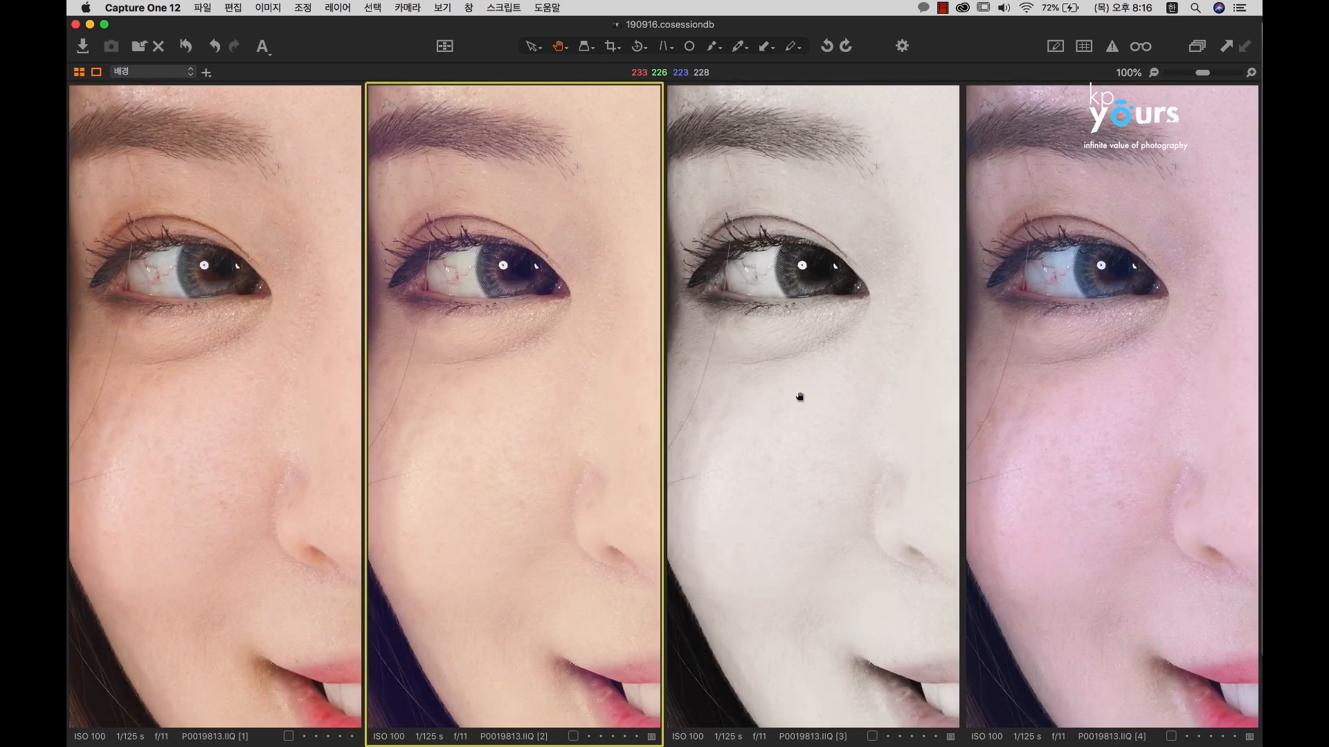
scroll(800, 397, down, 5)
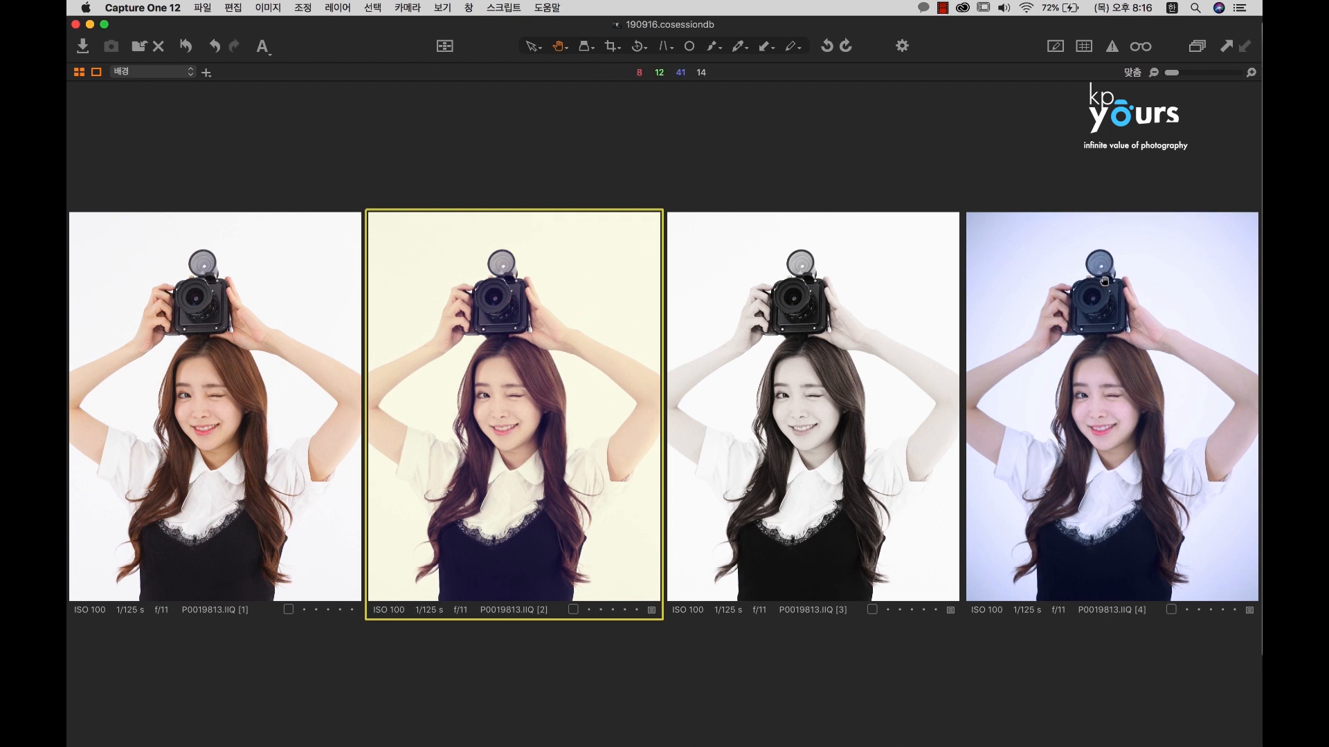
click(1105, 279)
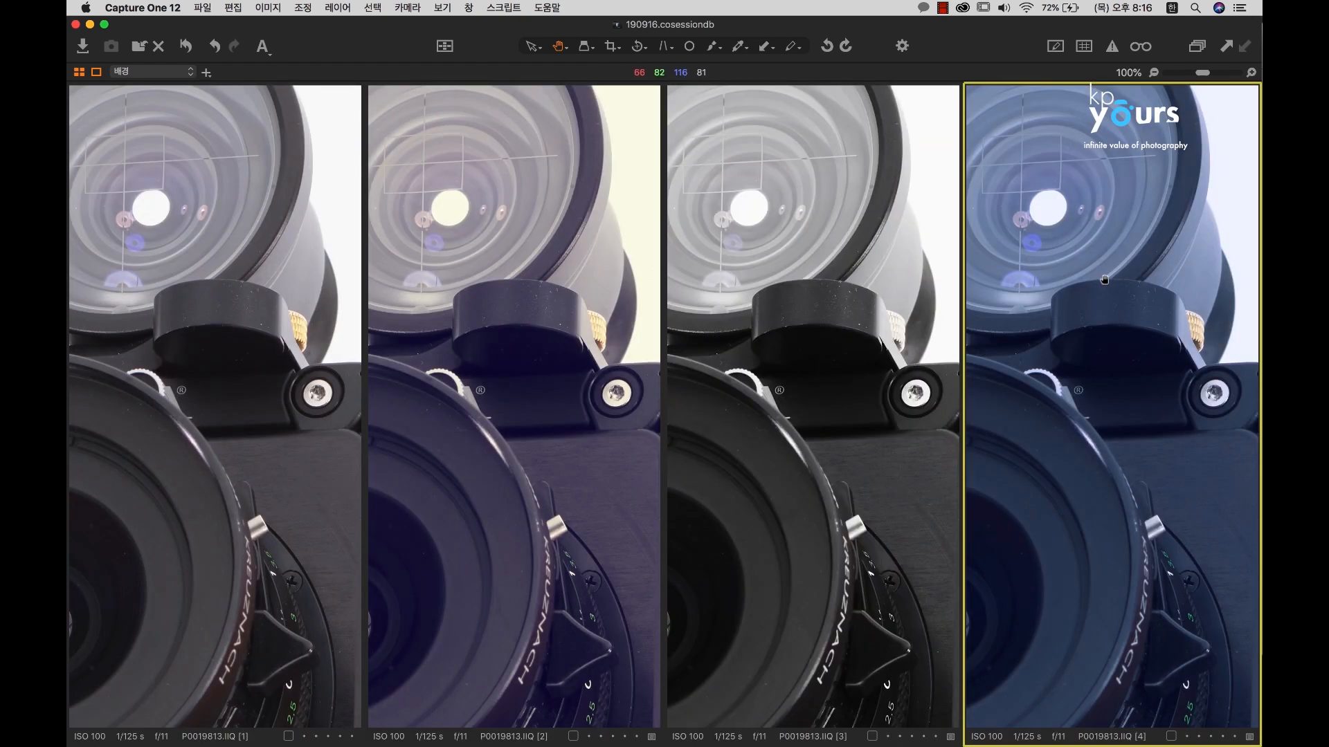
click(1104, 281)
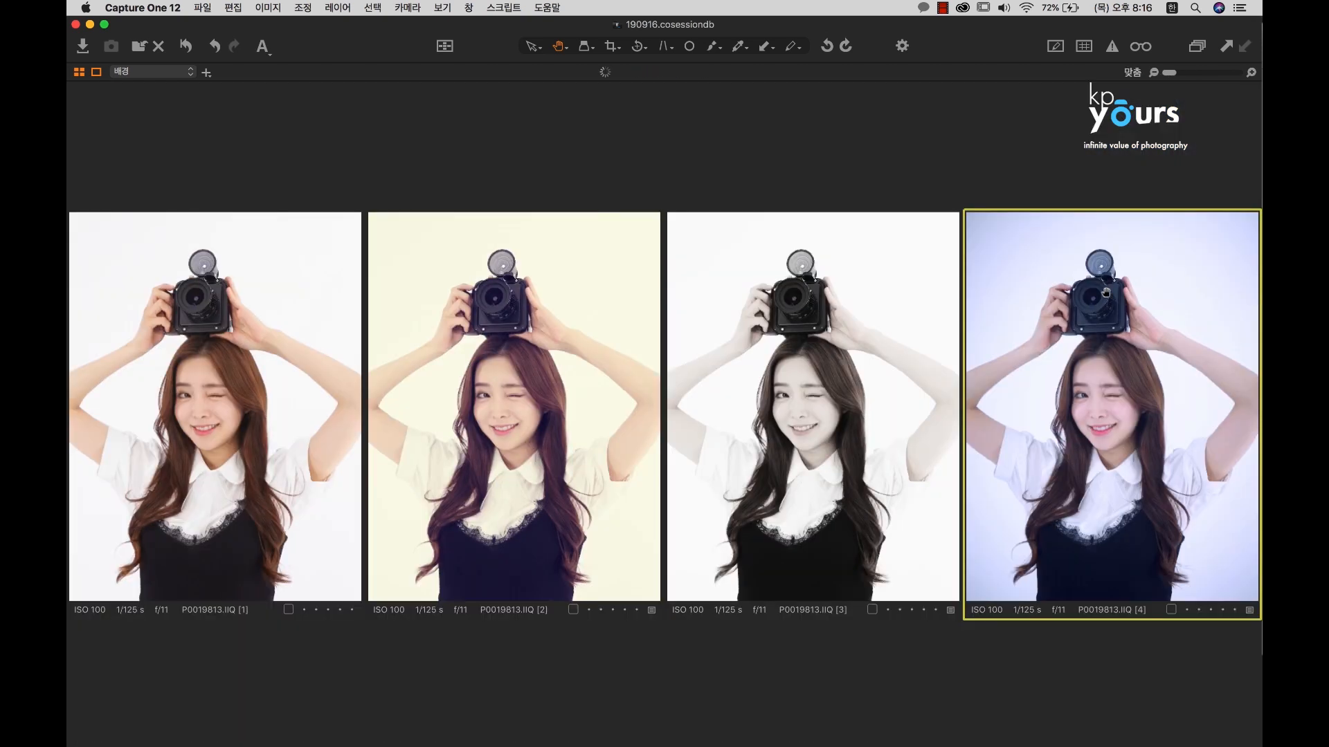
click(1083, 395)
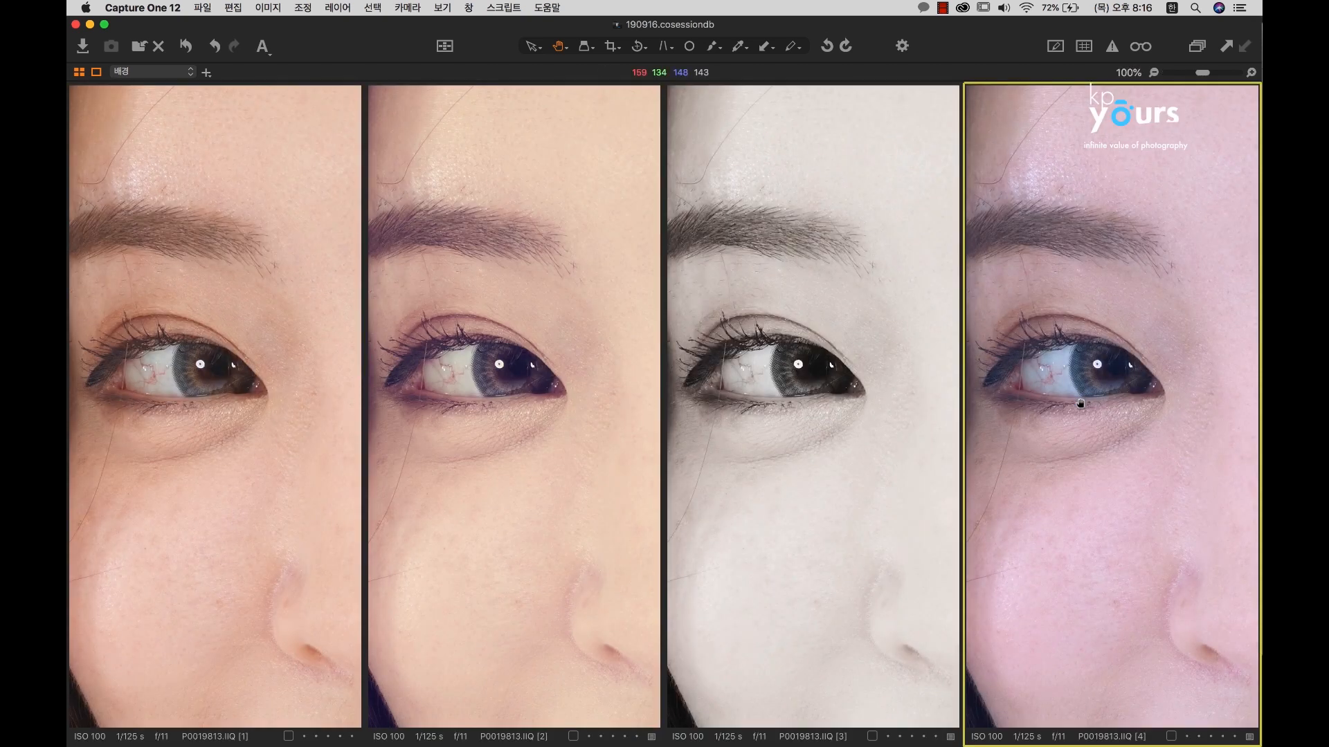
click(1095, 383)
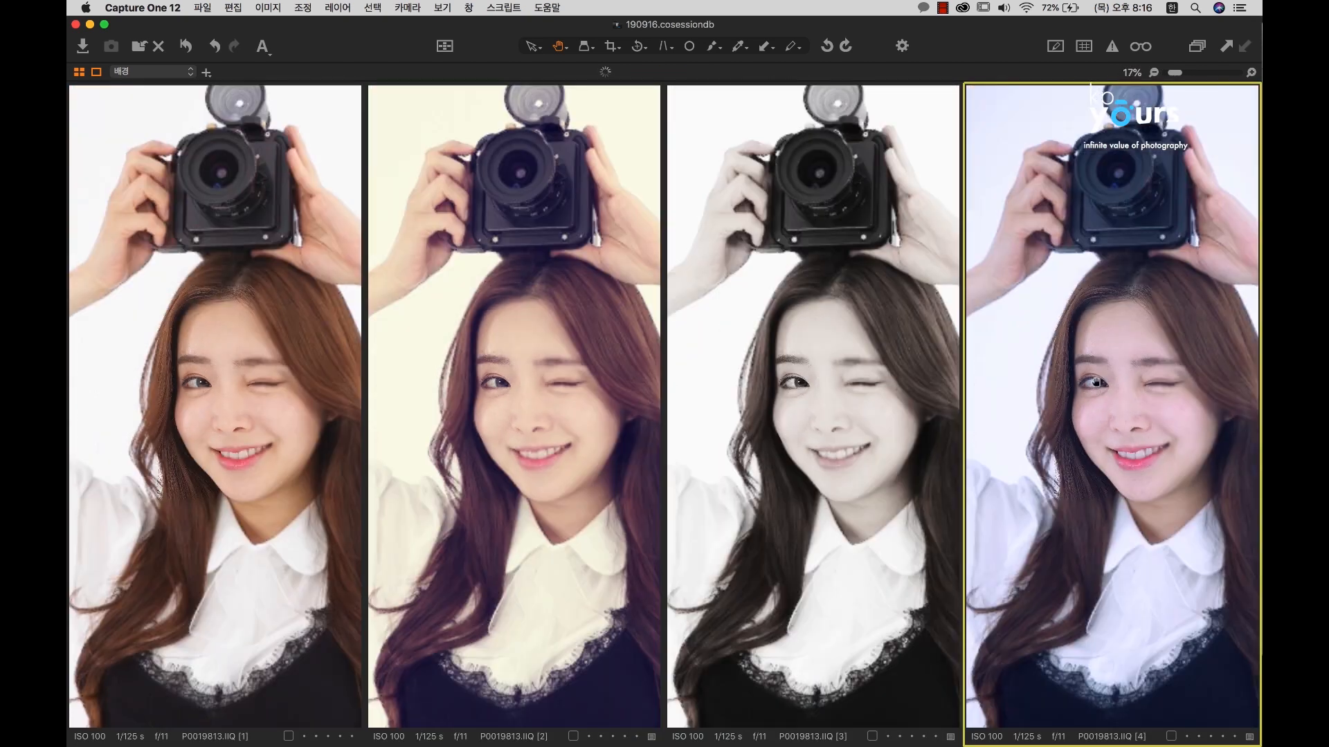
click(1094, 383)
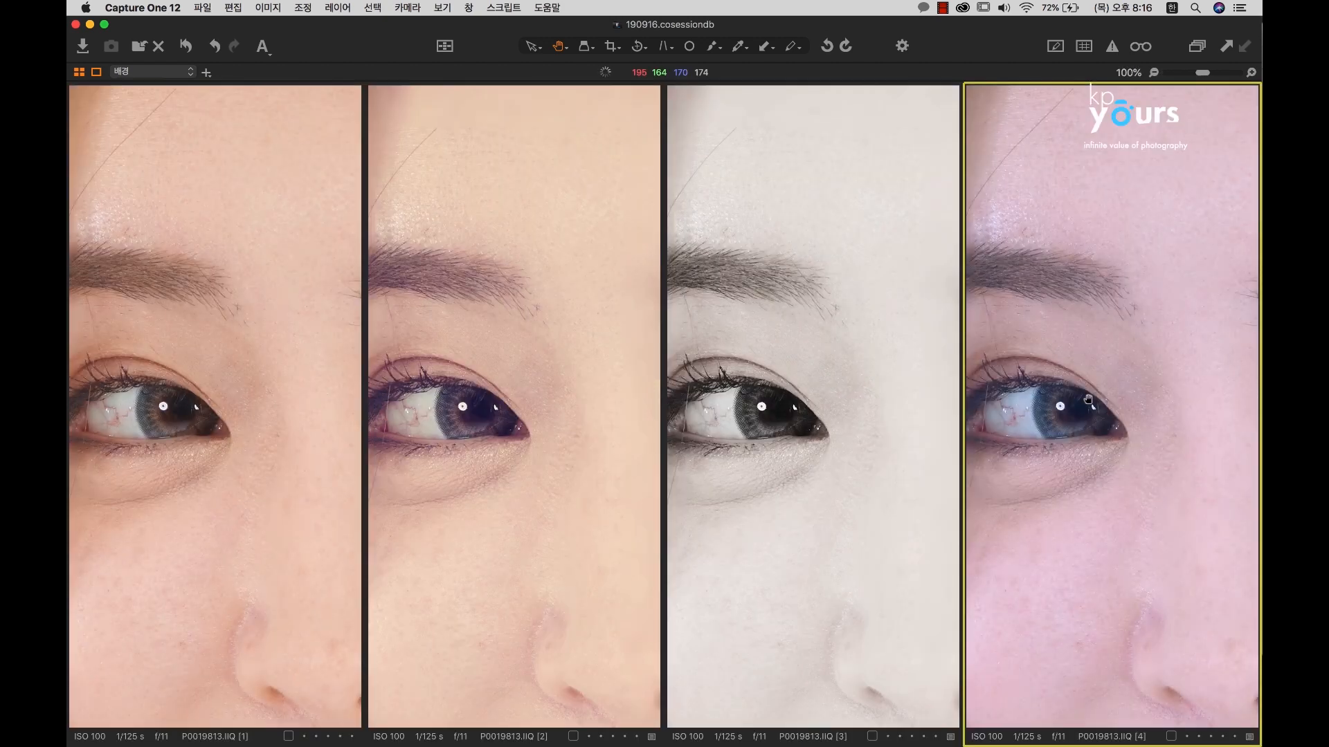
Pan the four variants together at 100% to compare eye, skin and hair details, and return all of them to the fitted view.
drag(1127, 516, 1035, 146)
drag(1198, 540, 1133, 434)
drag(1163, 554, 1106, 653)
drag(1087, 181, 1070, 655)
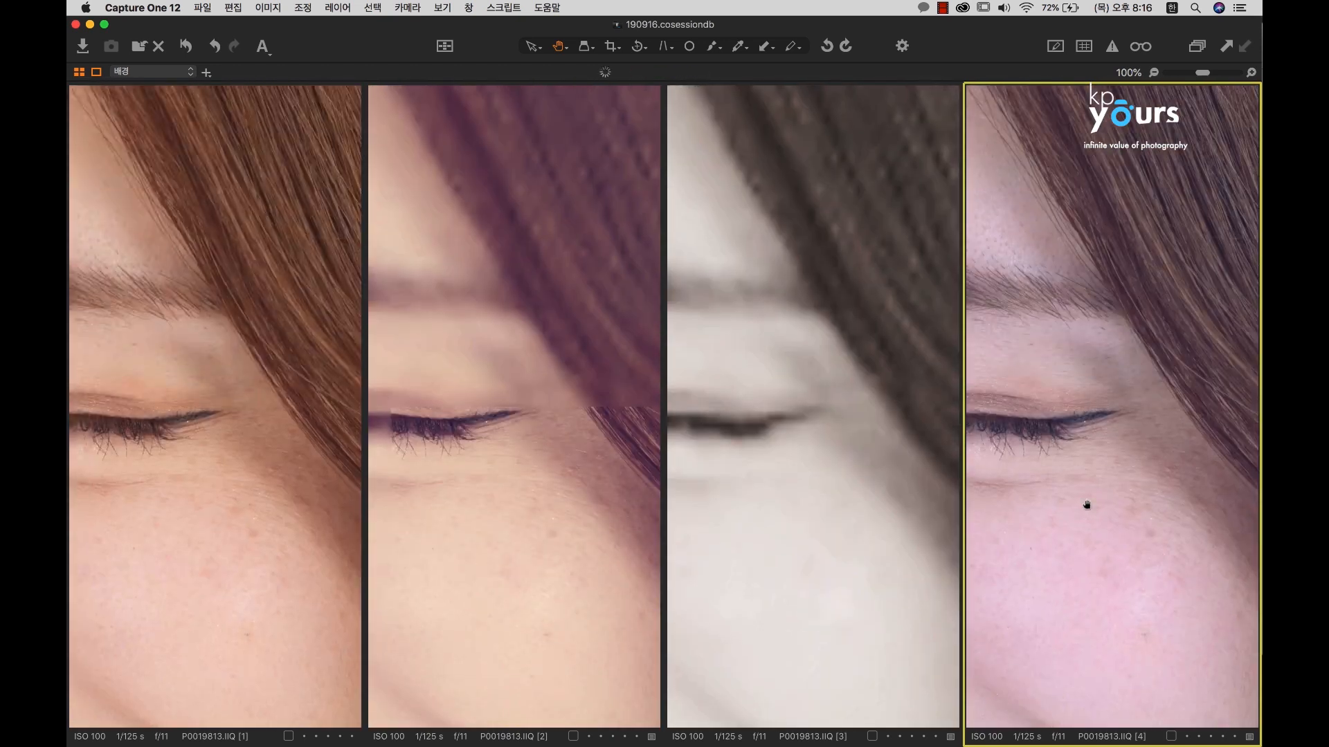
drag(1039, 347, 1045, 348)
double_click(1043, 354)
double_click(1084, 408)
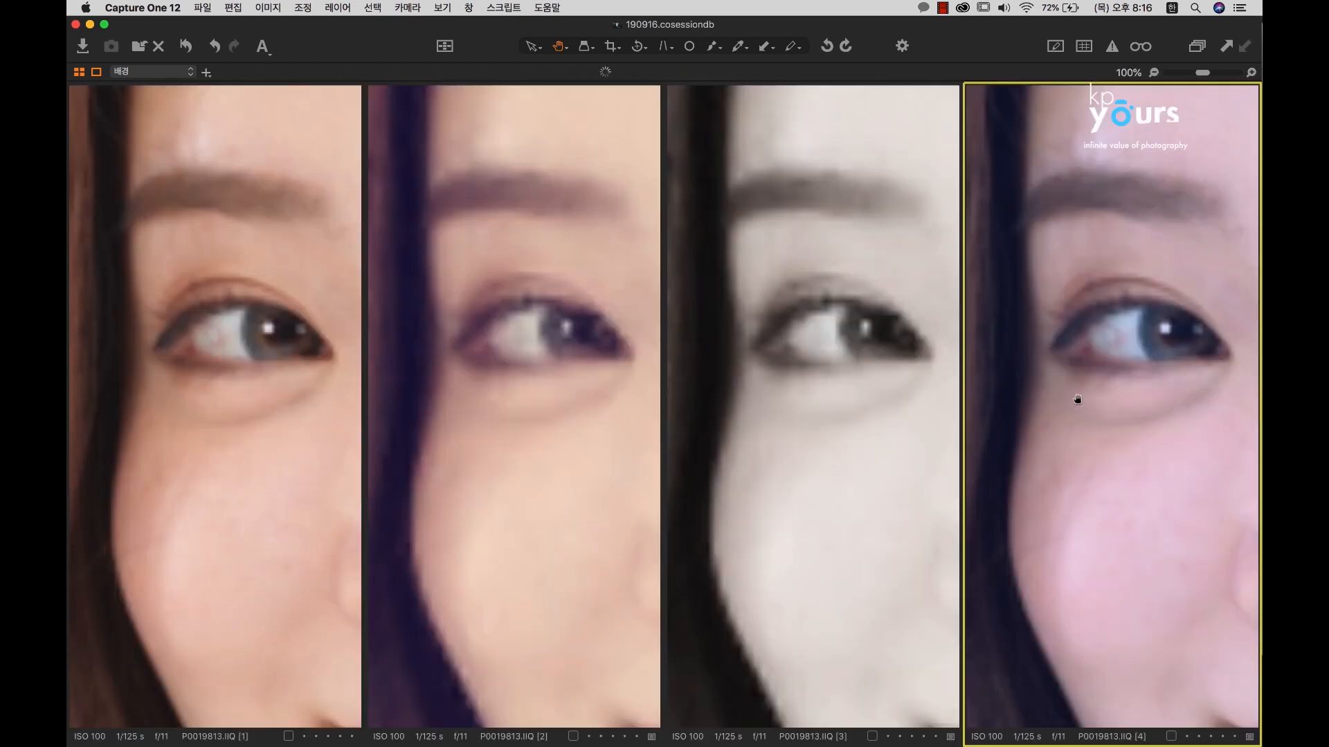
double_click(1119, 334)
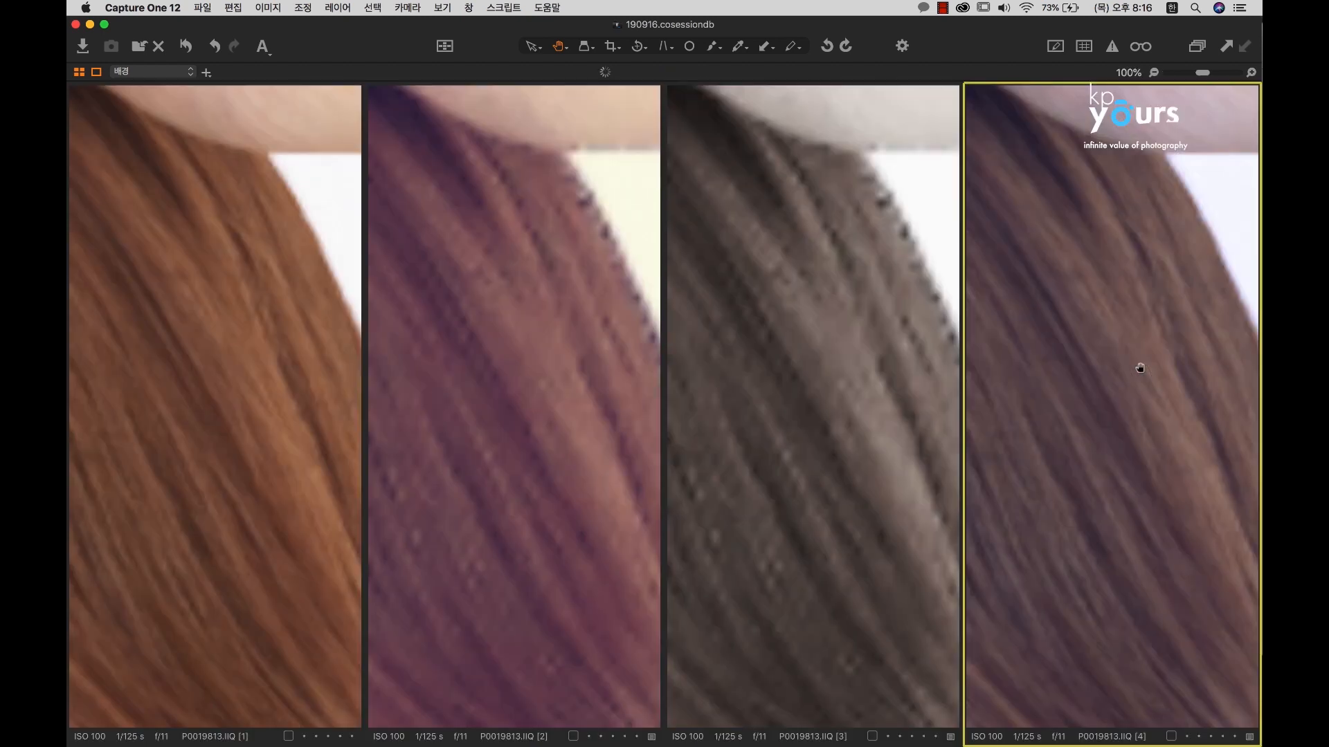
double_click(1139, 367)
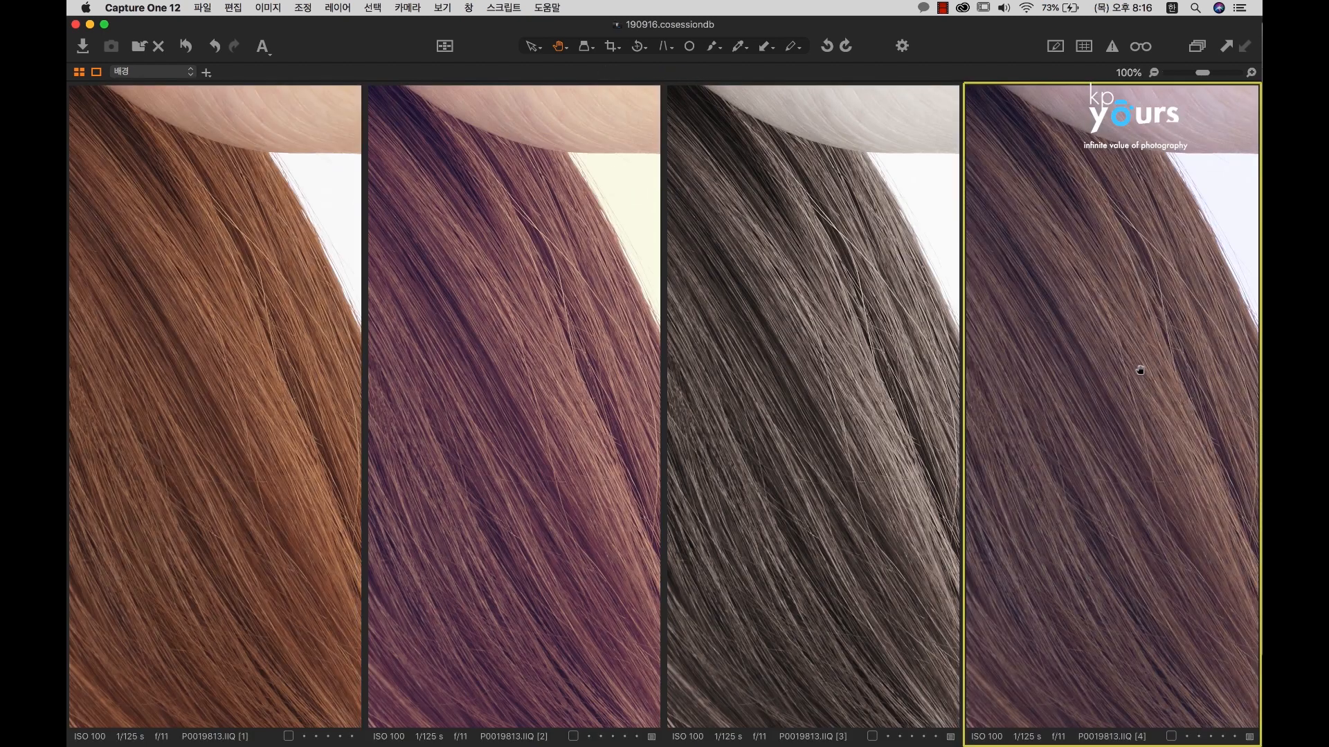
double_click(1088, 445)
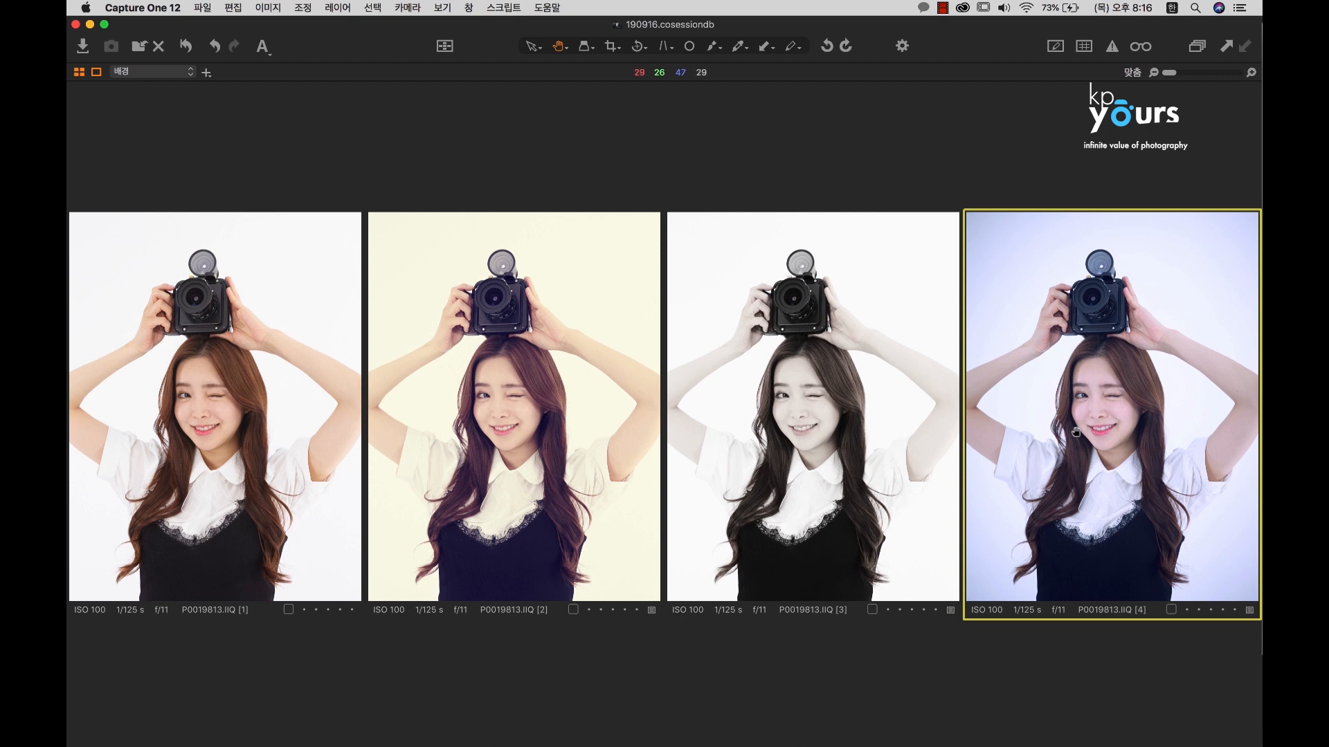
Bring back the browser and tools, and mark variant 2 with the red color tag and a five-star rating.
key(super+b)
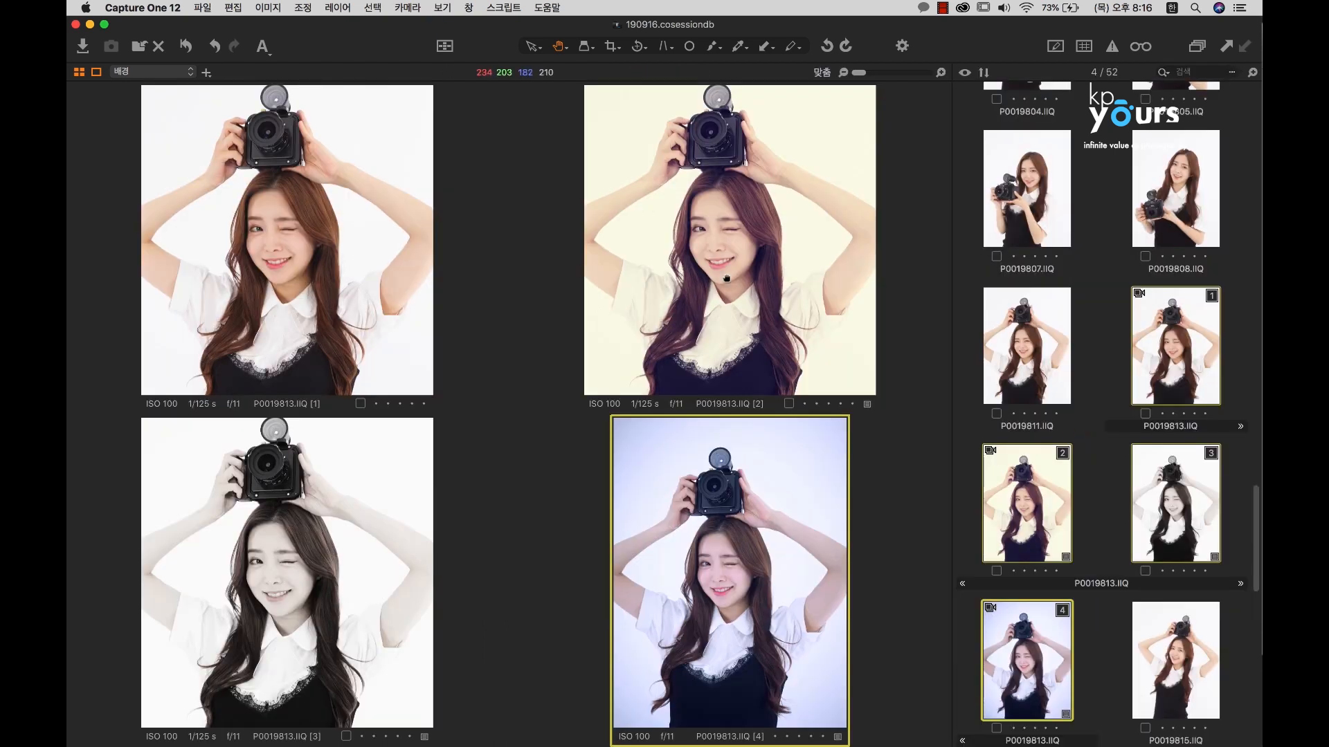
click(727, 279)
key(super+t)
click(996, 572)
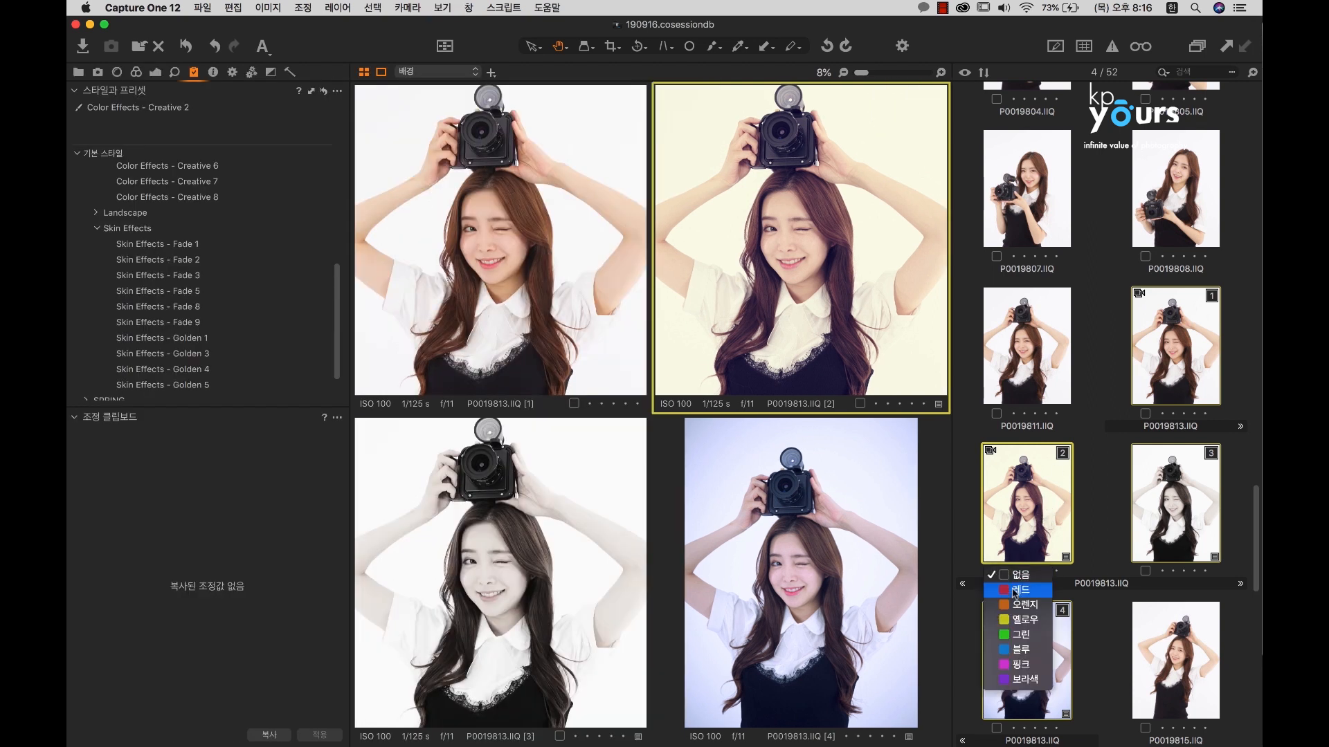
click(1014, 591)
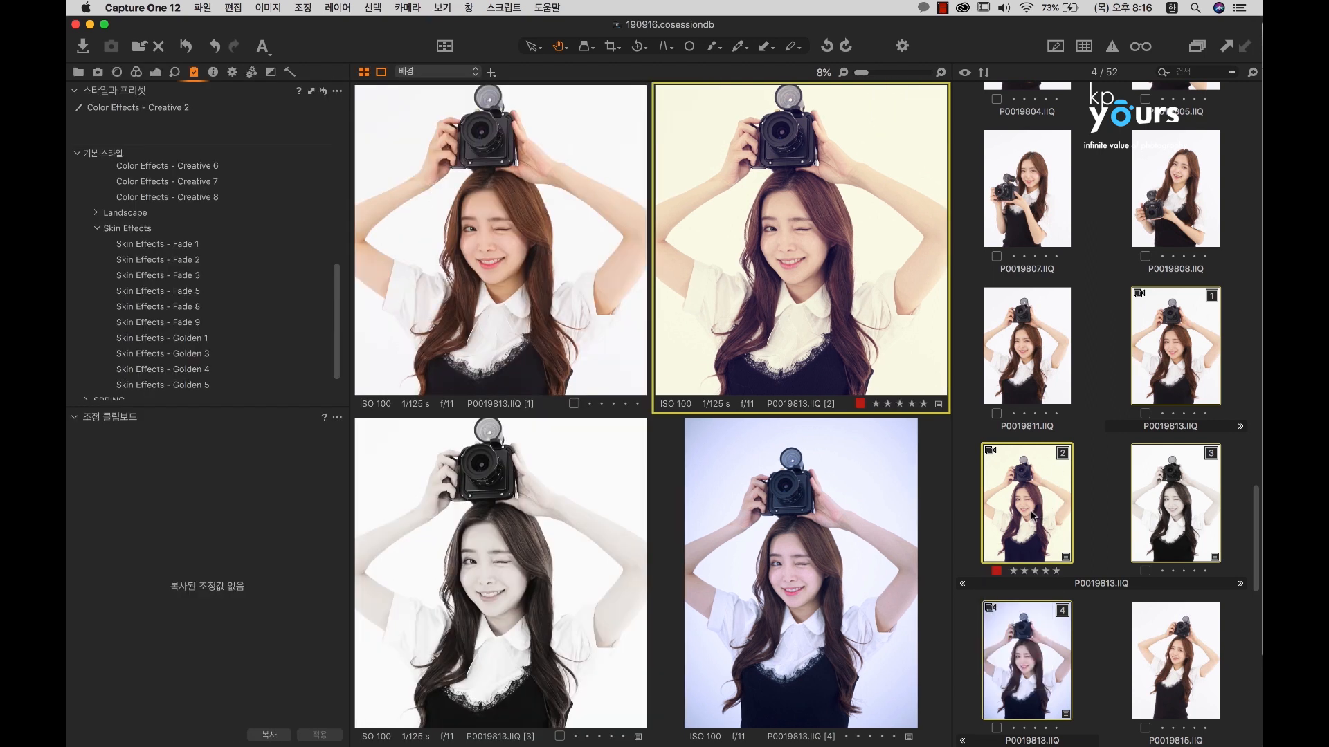
Start processing with the JPEG sRGB recipe while four variants are selected, and cancel at the choice between all variants and only the primary.
click(233, 73)
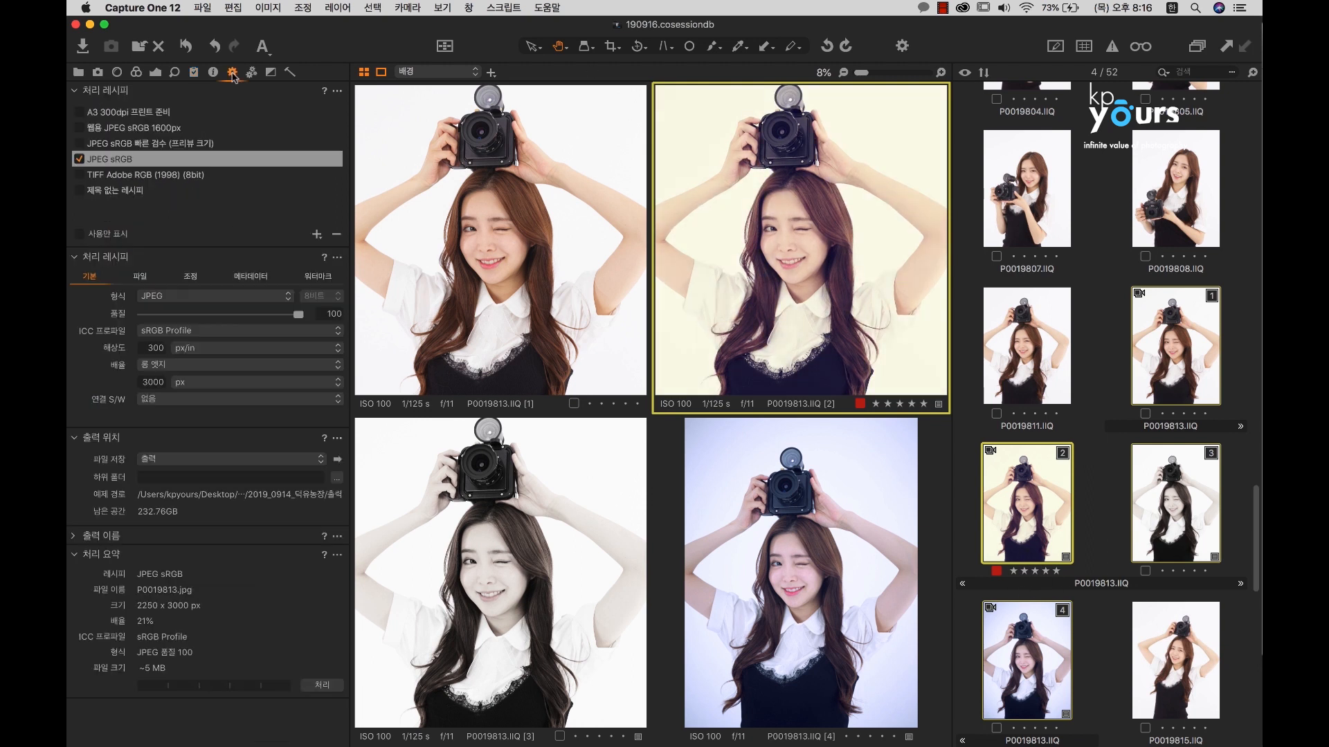
click(322, 686)
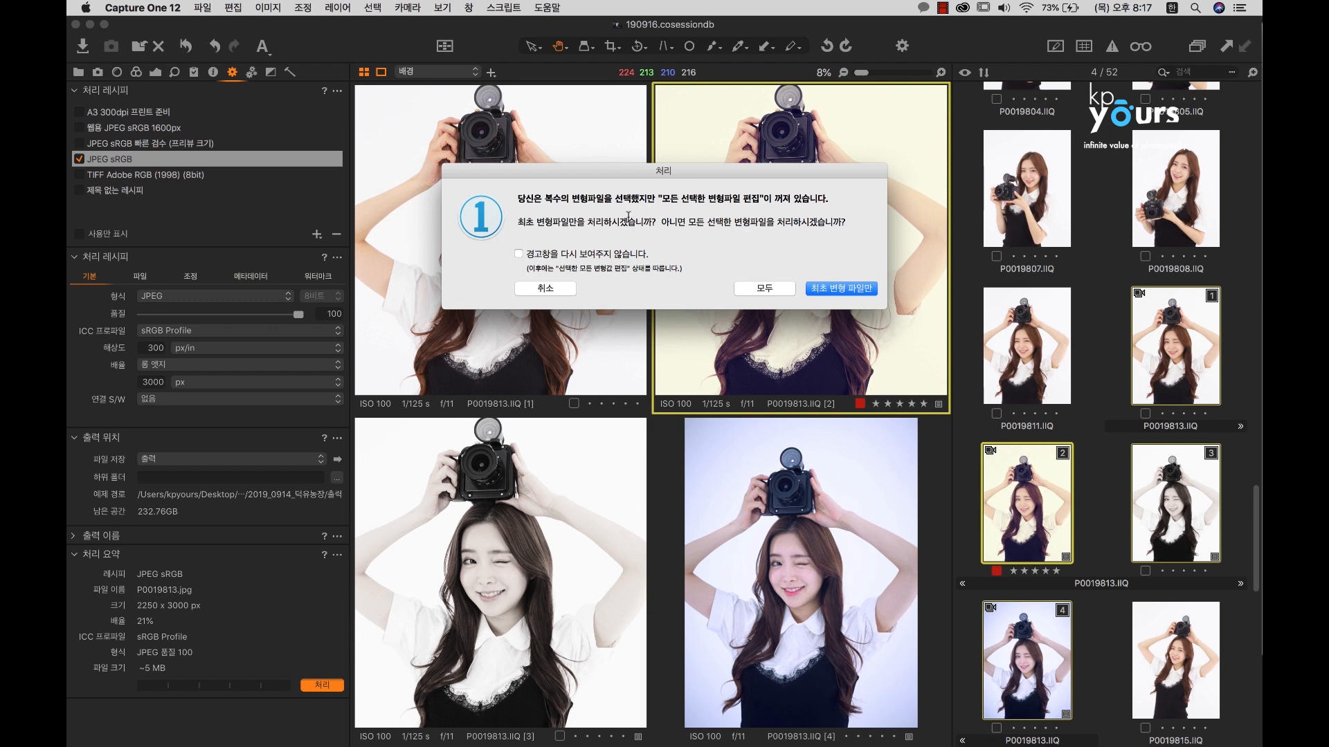
click(527, 290)
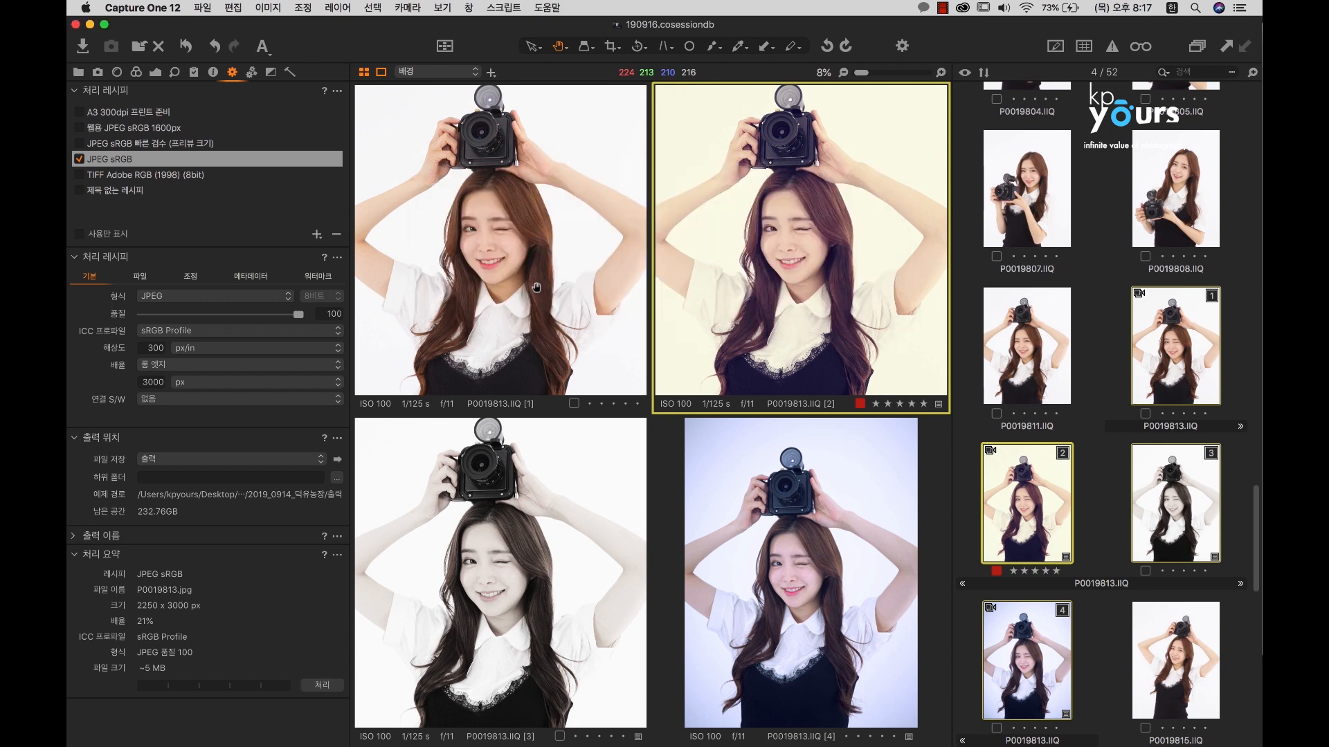
Process only the primary variant, variant 2, with the JPEG sRGB recipe and check the exported P0019813.jpg in the output folder.
click(331, 687)
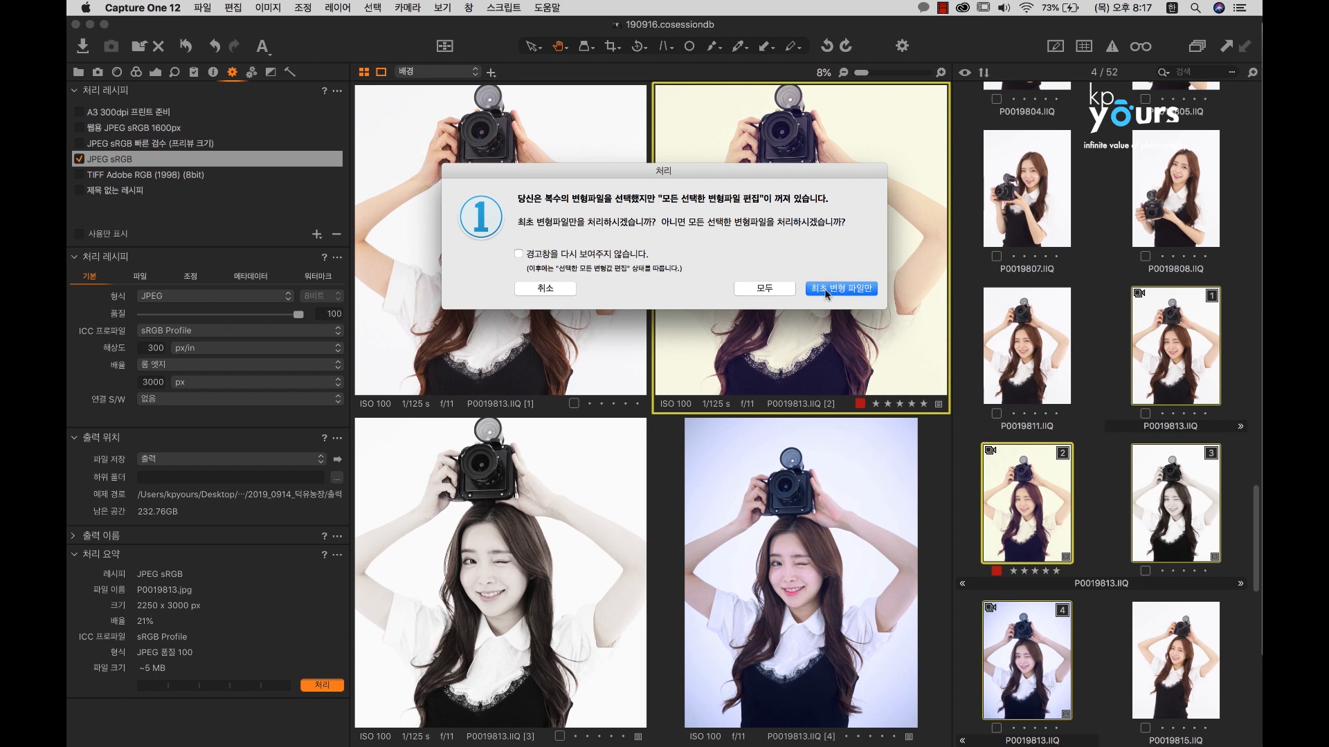
click(826, 291)
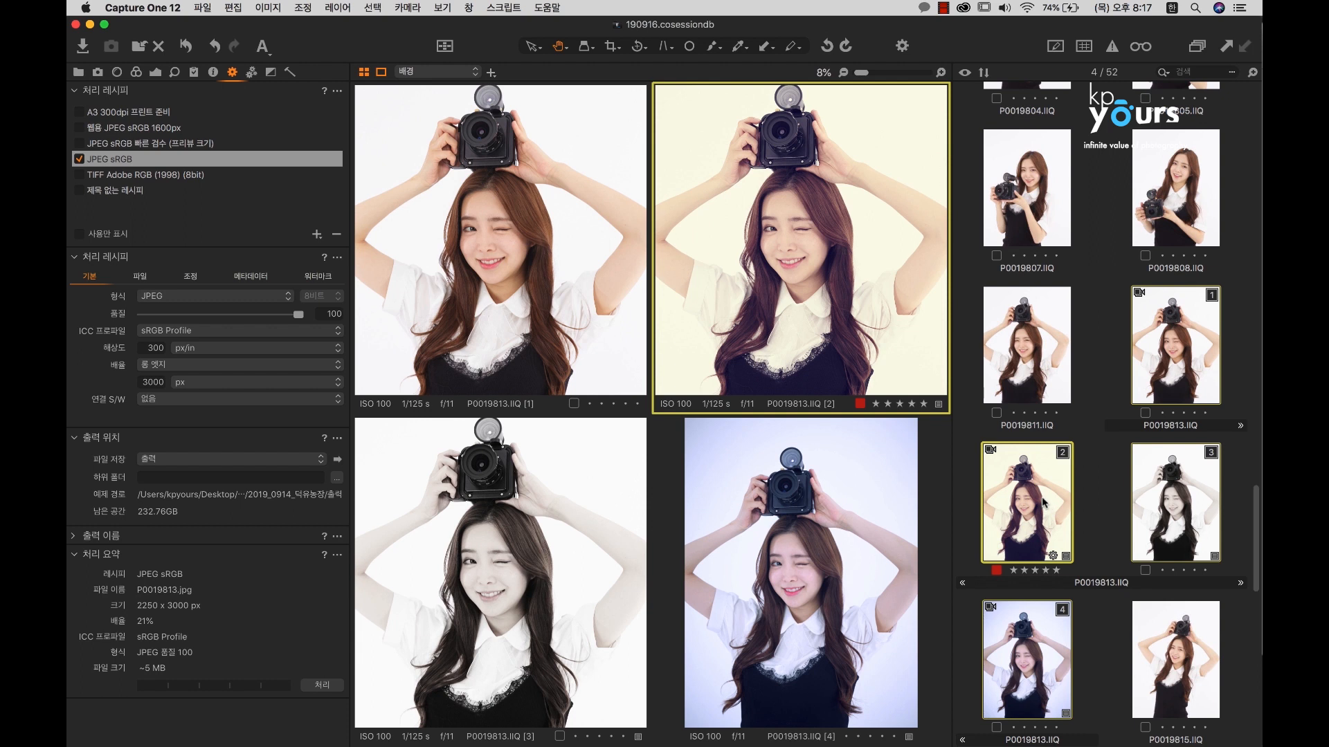
click(338, 460)
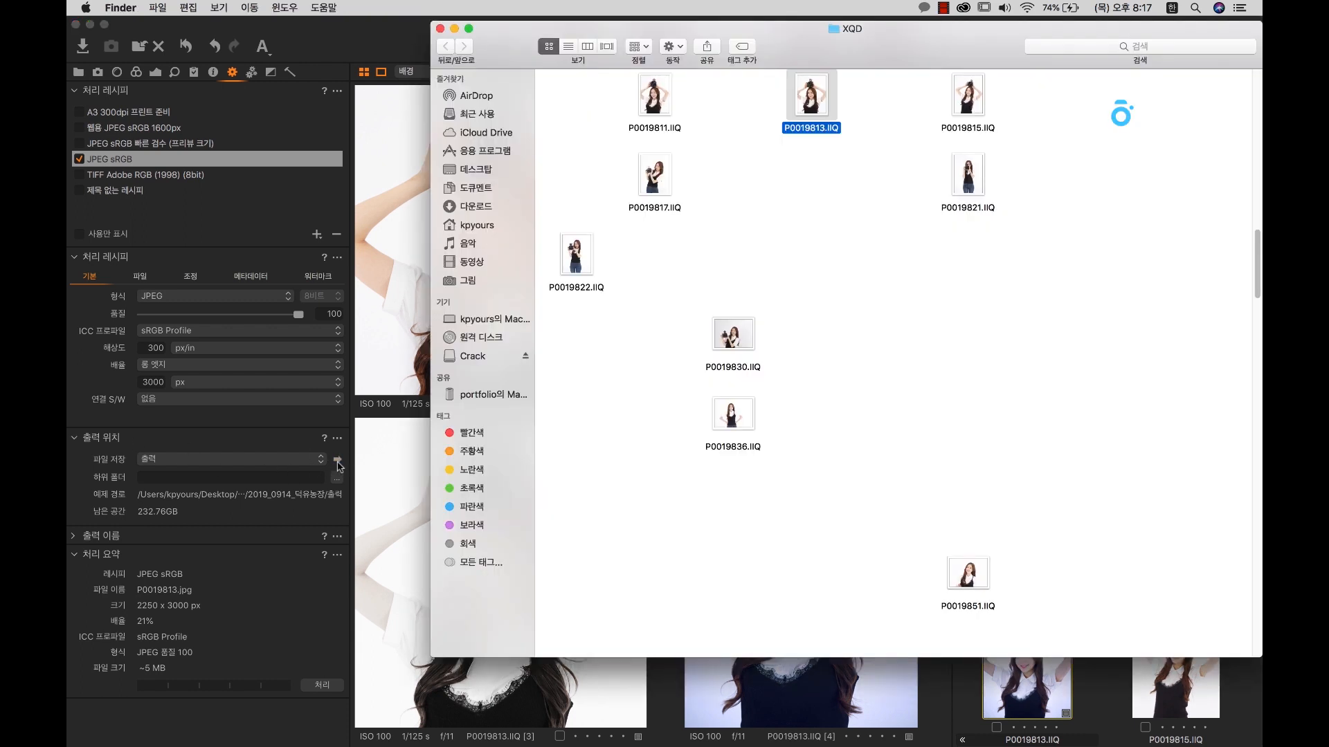
click(986, 285)
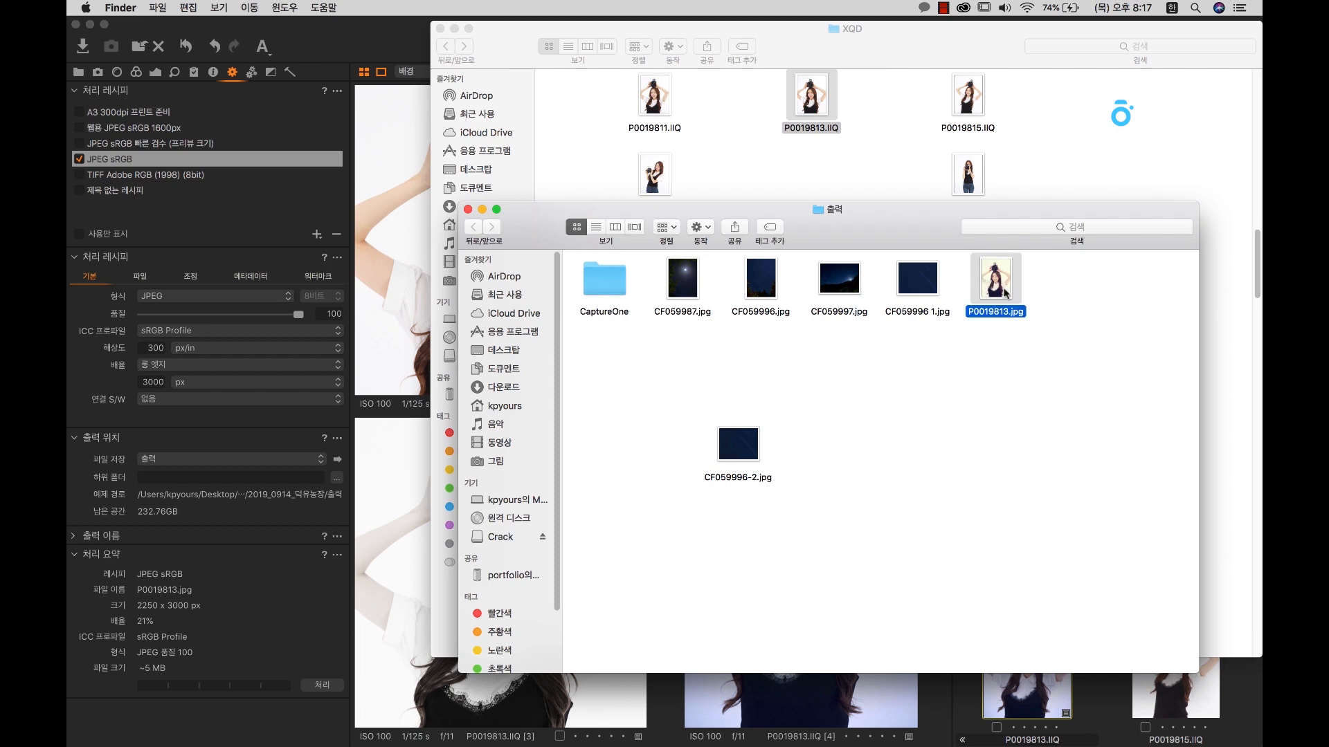
click(468, 209)
click(402, 237)
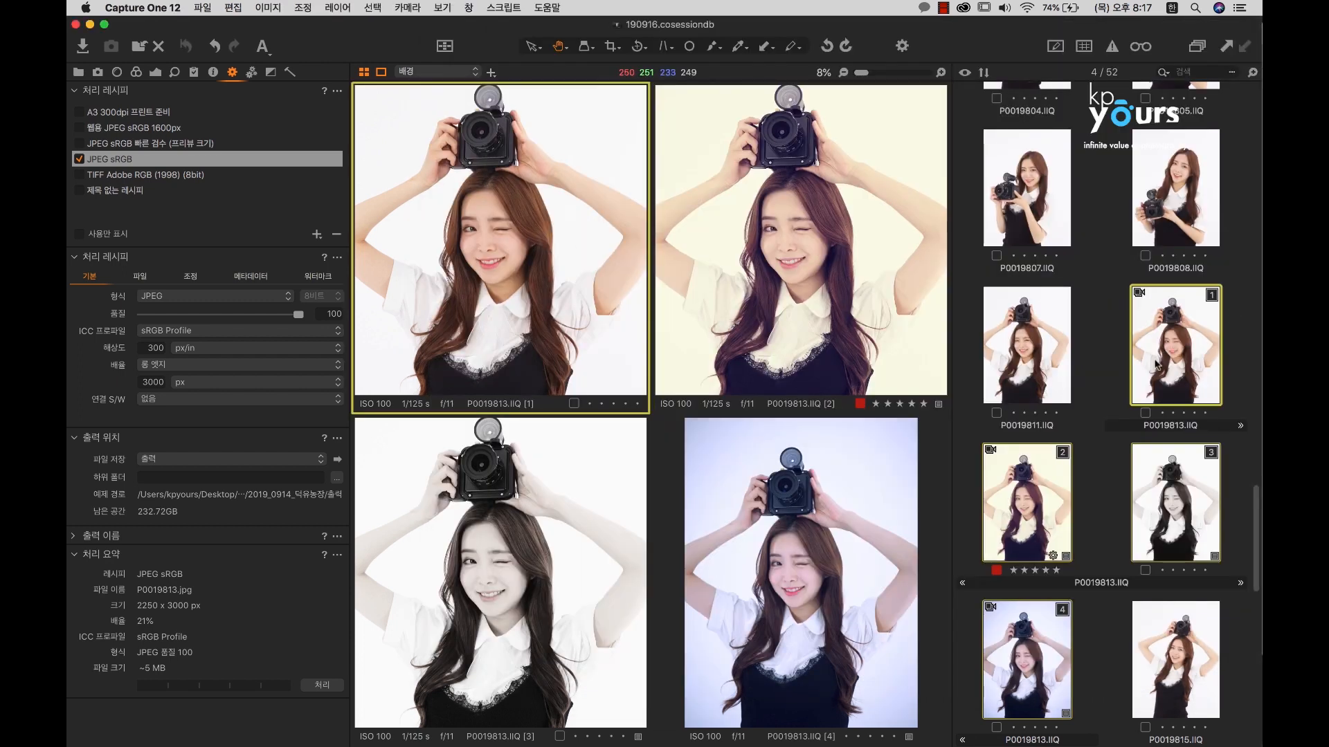
Select variant 1 of P0019813.IIQ, add variants 2, 3 and 4 to the selection, and make variant 2 the primary one.
click(1066, 463)
click(1031, 360)
click(1182, 342)
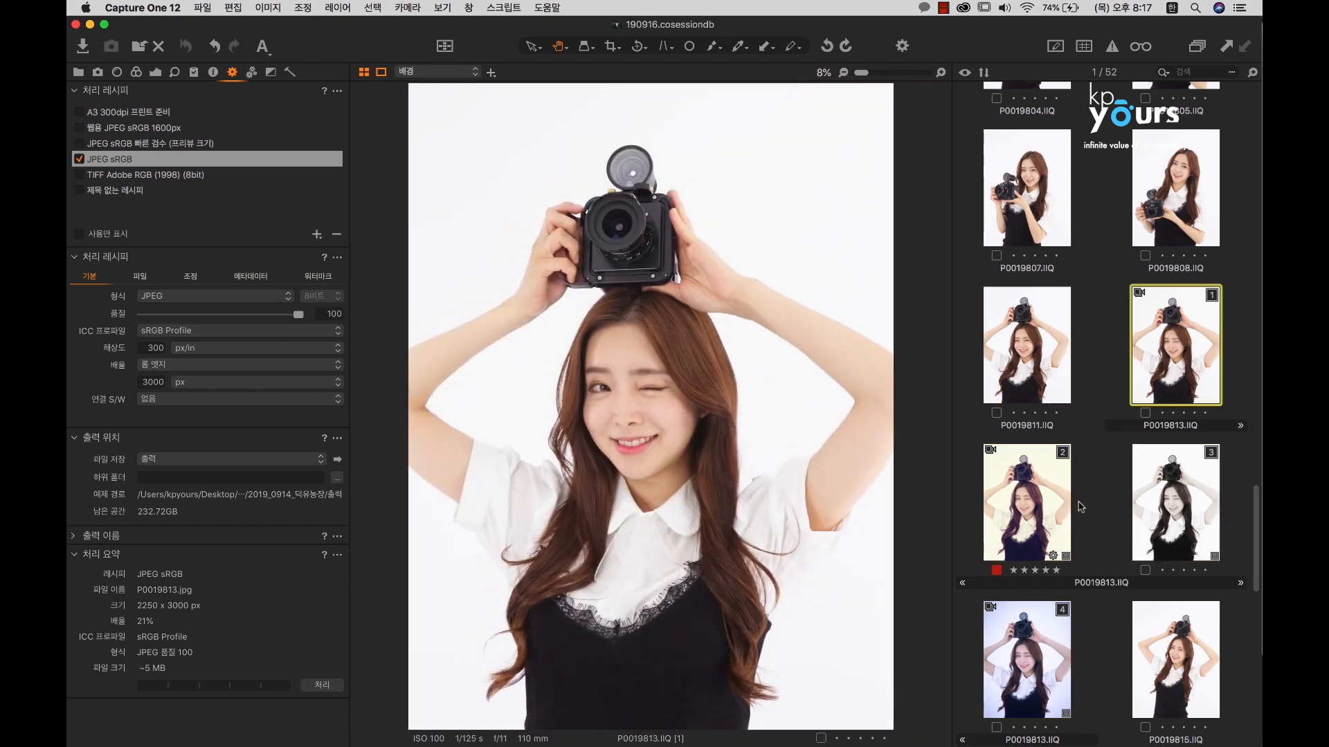
super+click(1038, 487)
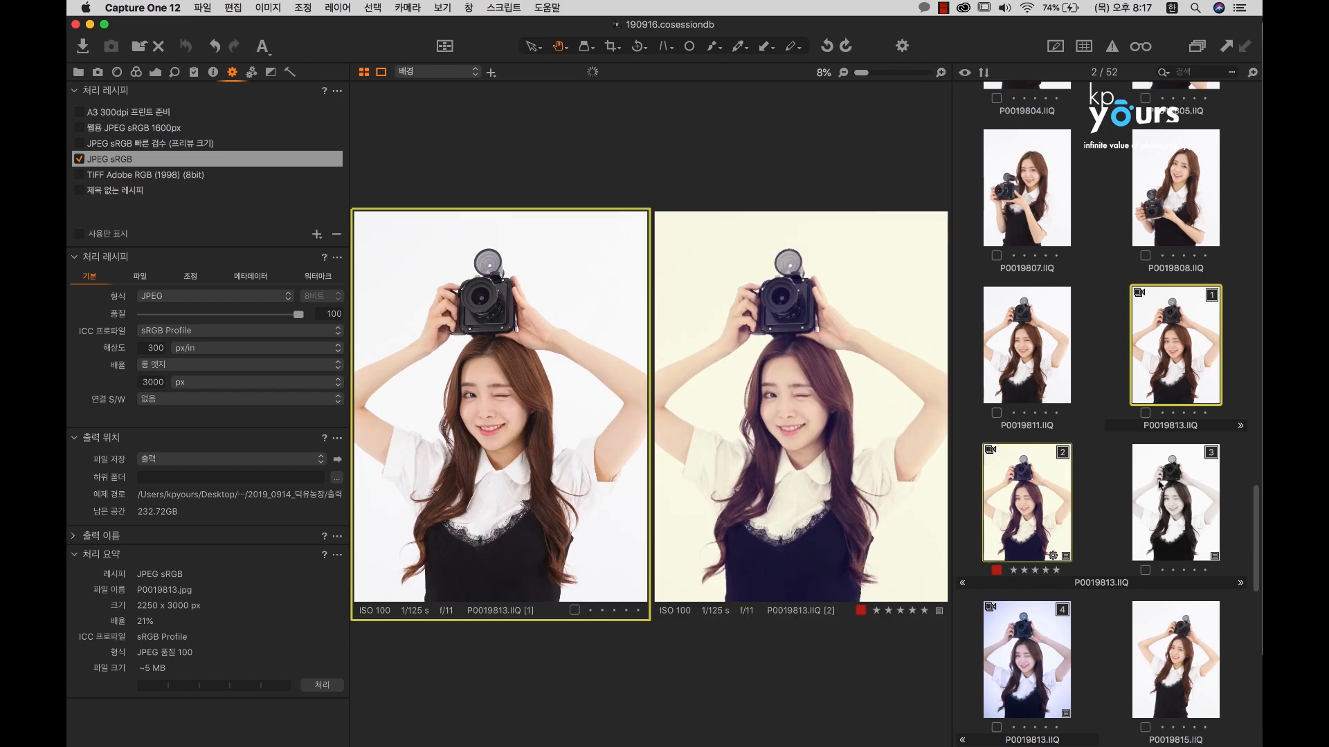
super+click(1160, 482)
super+click(1017, 671)
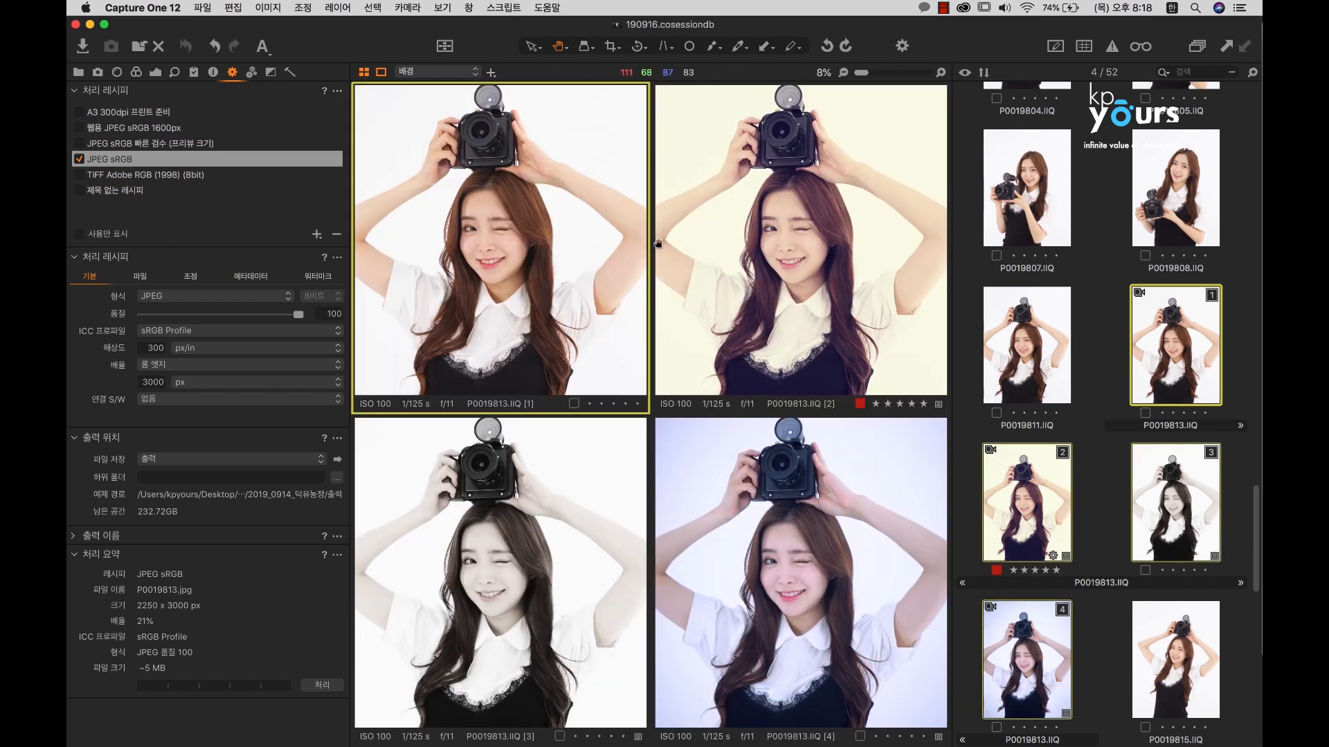
click(756, 225)
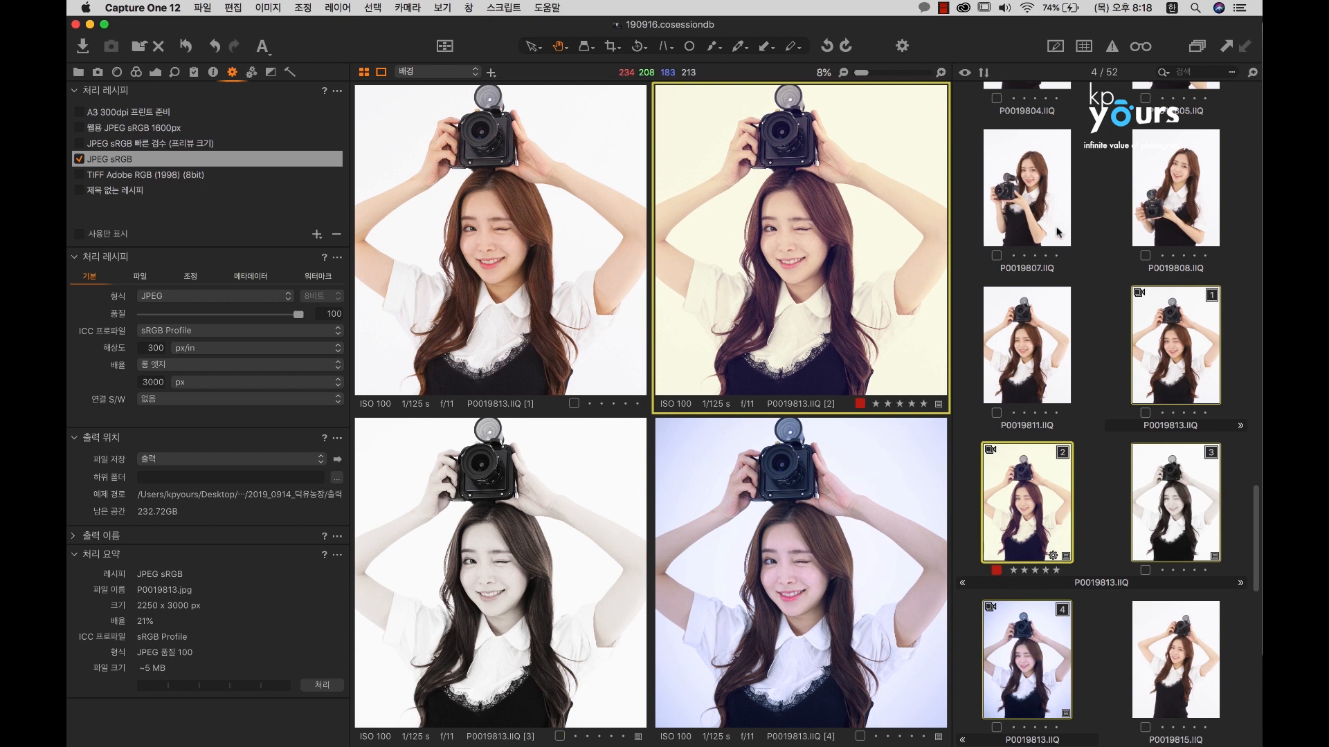